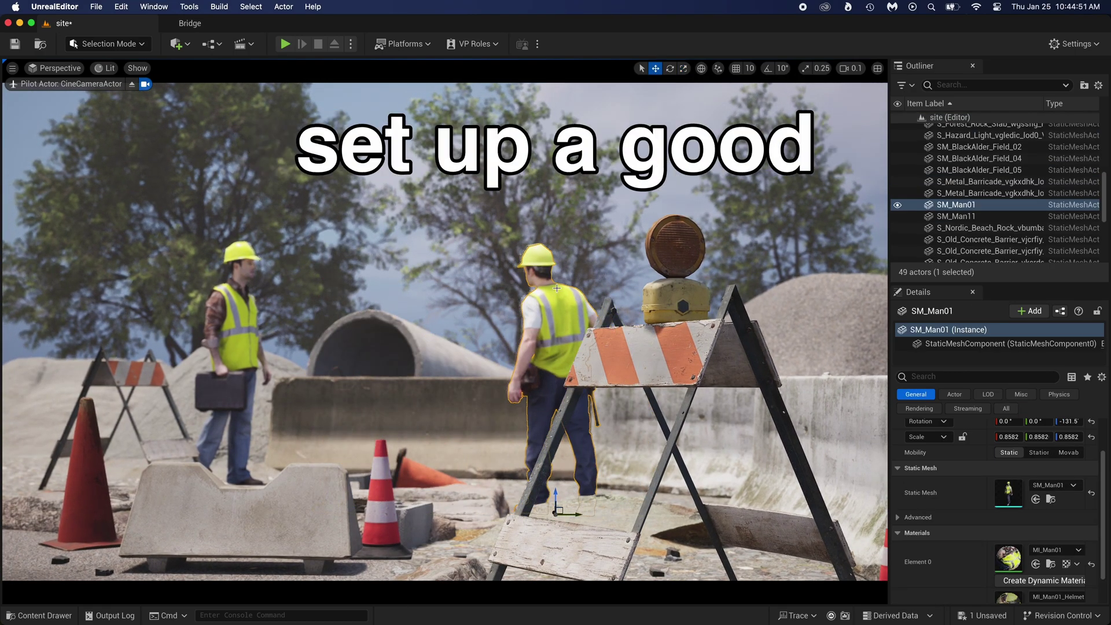
left_click(554, 254)
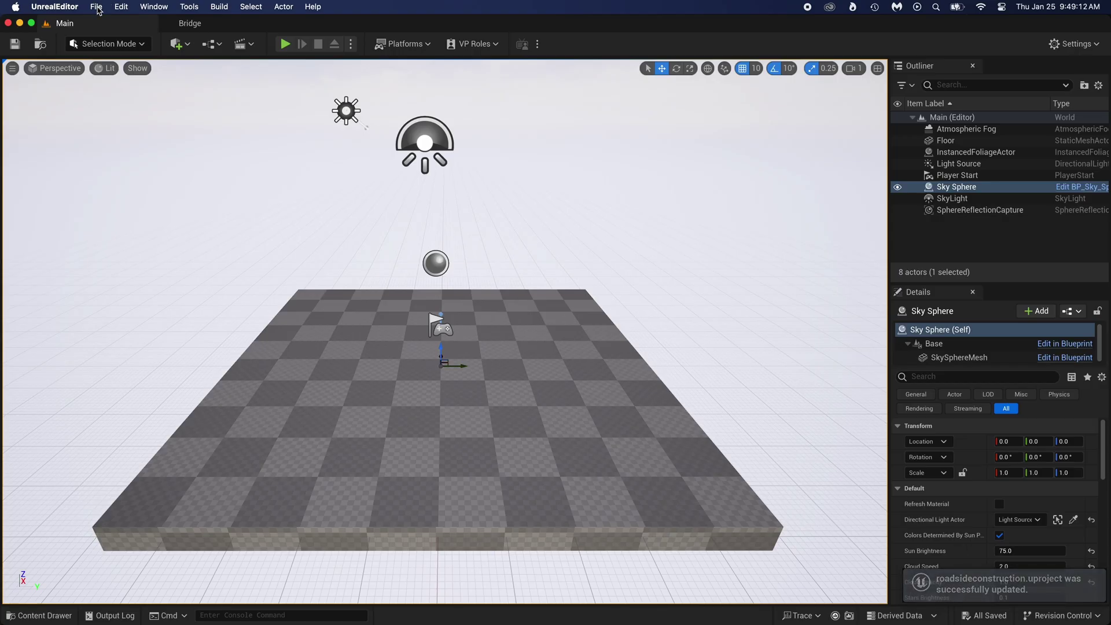
Create a new level from the Basic template and delete its default floor
left_click(96, 7)
left_click(101, 25)
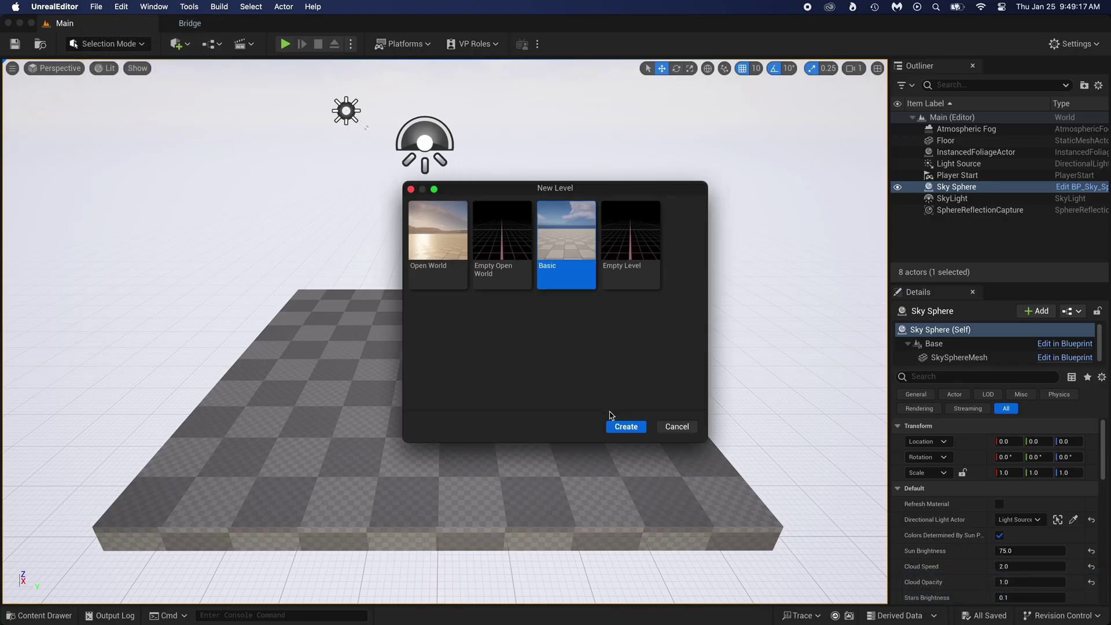
left_click(625, 427)
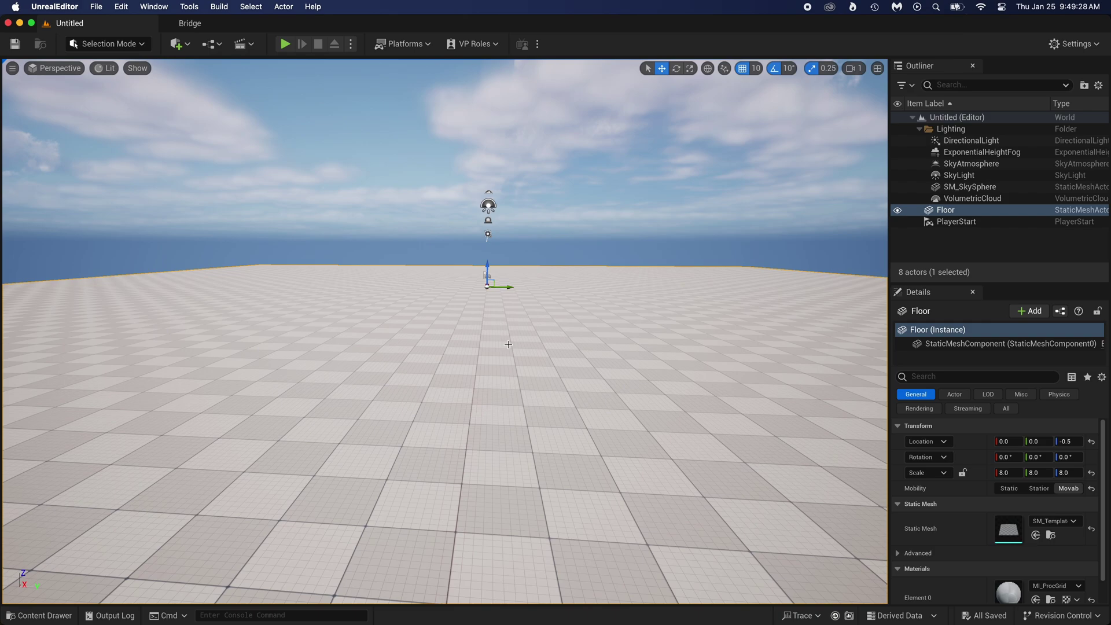
key("Delete")
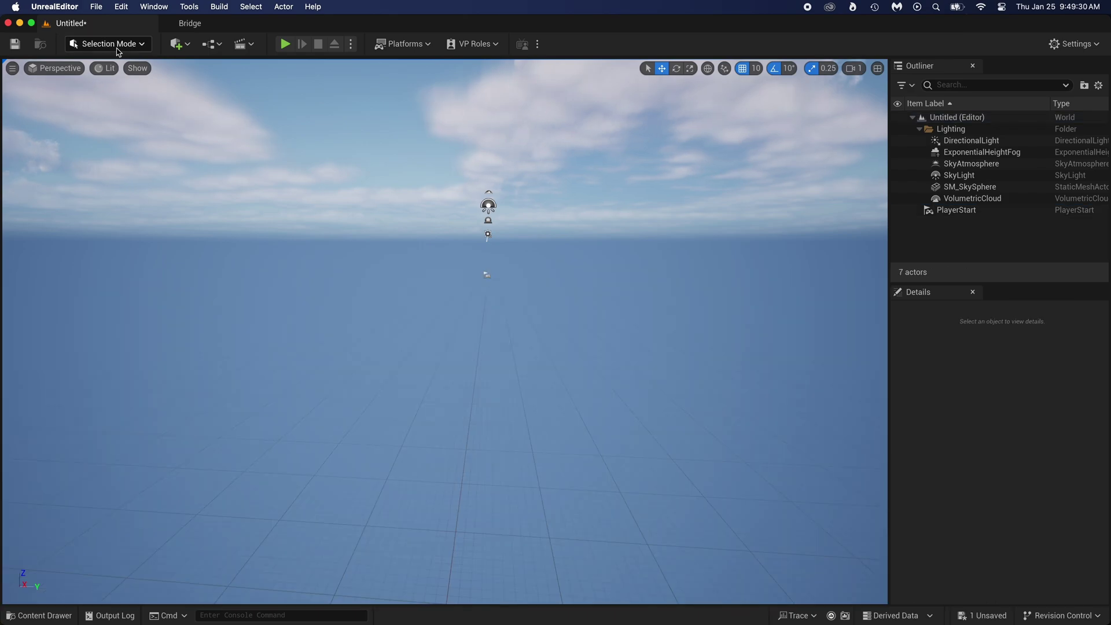
Create a new landscape with 1 × 1 components, keeping the 63×63 quads section size
left_click(109, 43)
left_click(105, 76)
left_click(102, 364)
type("1")
left_click(143, 364)
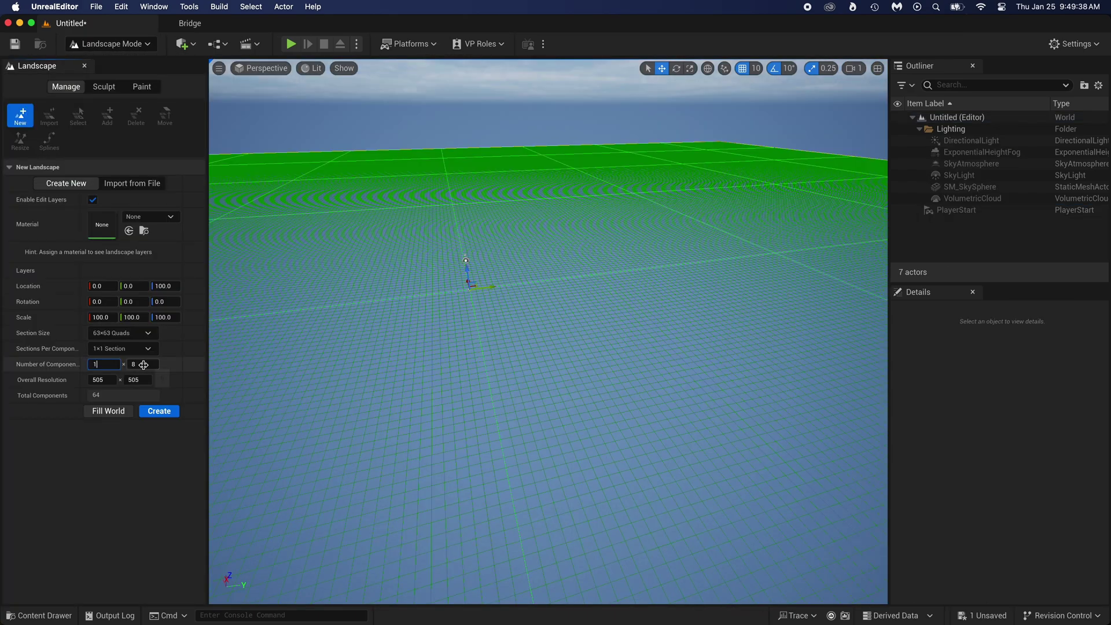
type("1")
key("Return")
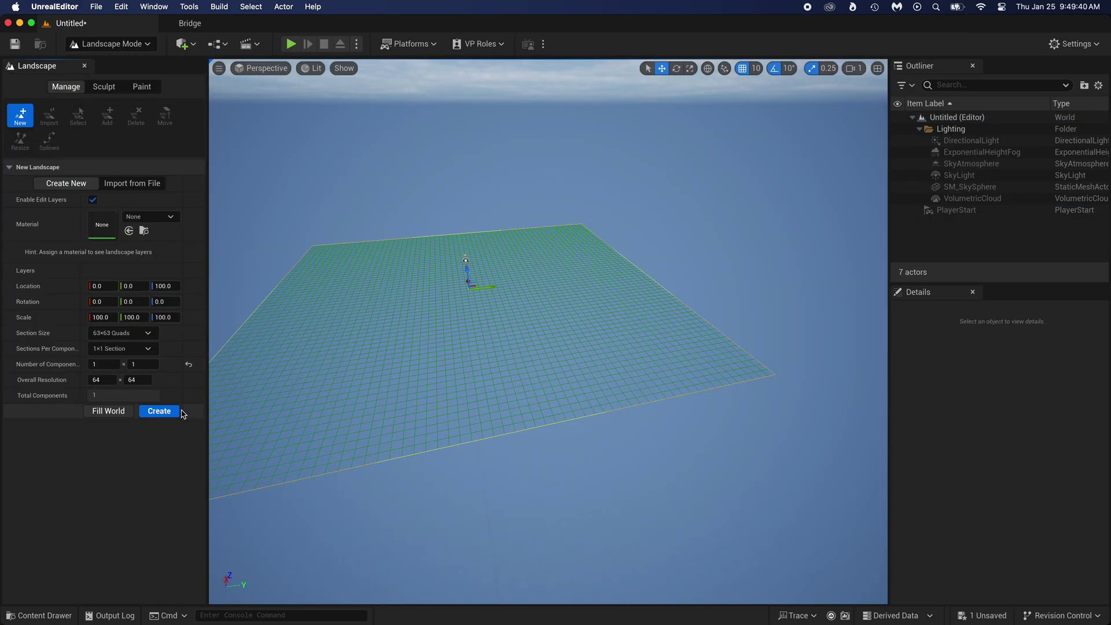
left_click(160, 411)
Set the sculpt brush size to about 671 and the tool strength to 0.004, undoing the test strokes on the landscape
mouse_move(149, 288)
left_mouse_down()
mouse_move(105, 288)
mouse_move(159, 256)
left_mouse_up()
left_click_drag(572, 271, 572, 270)
key("super+z")
right_click_drag(571, 271, 719, 308)
left_click(718, 307)
key("super+z")
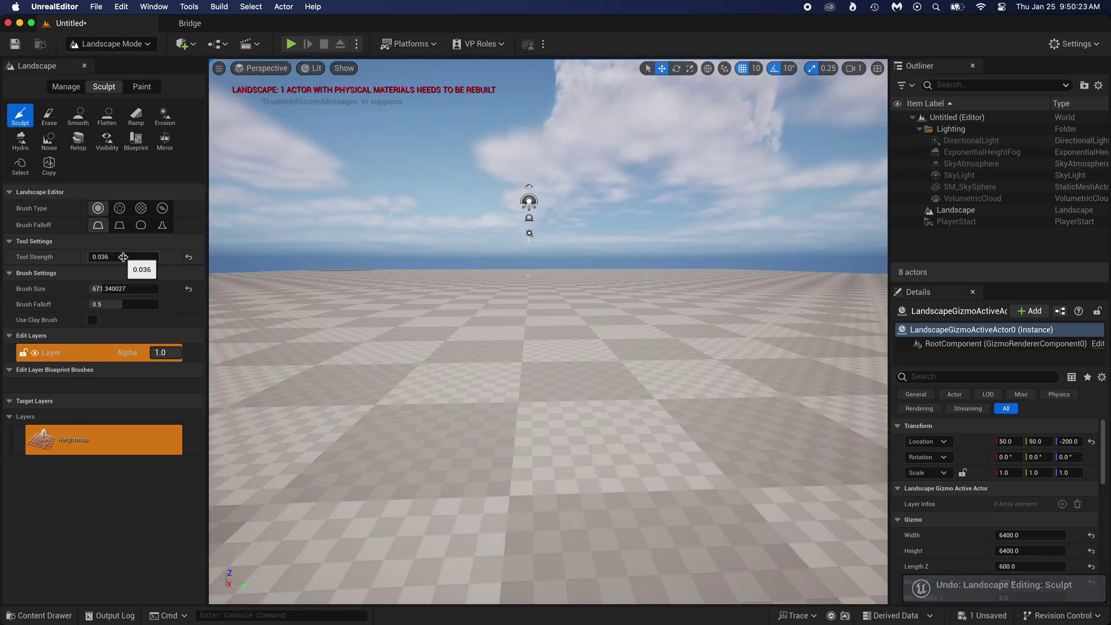
left_click_drag(130, 256, 116, 256)
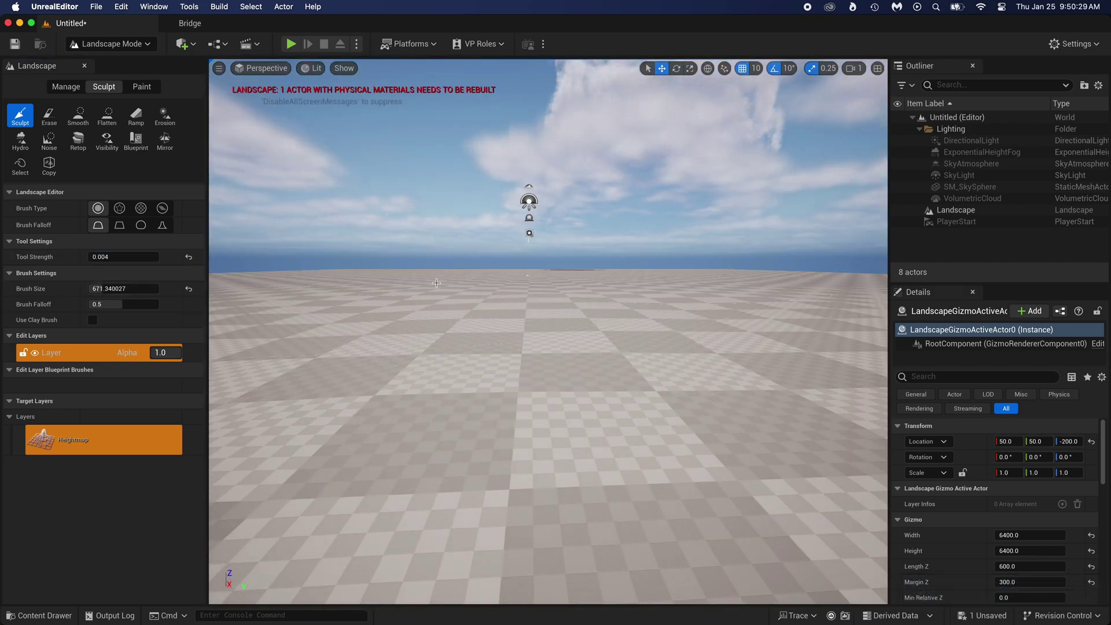
right_click_drag(716, 332, 683, 347)
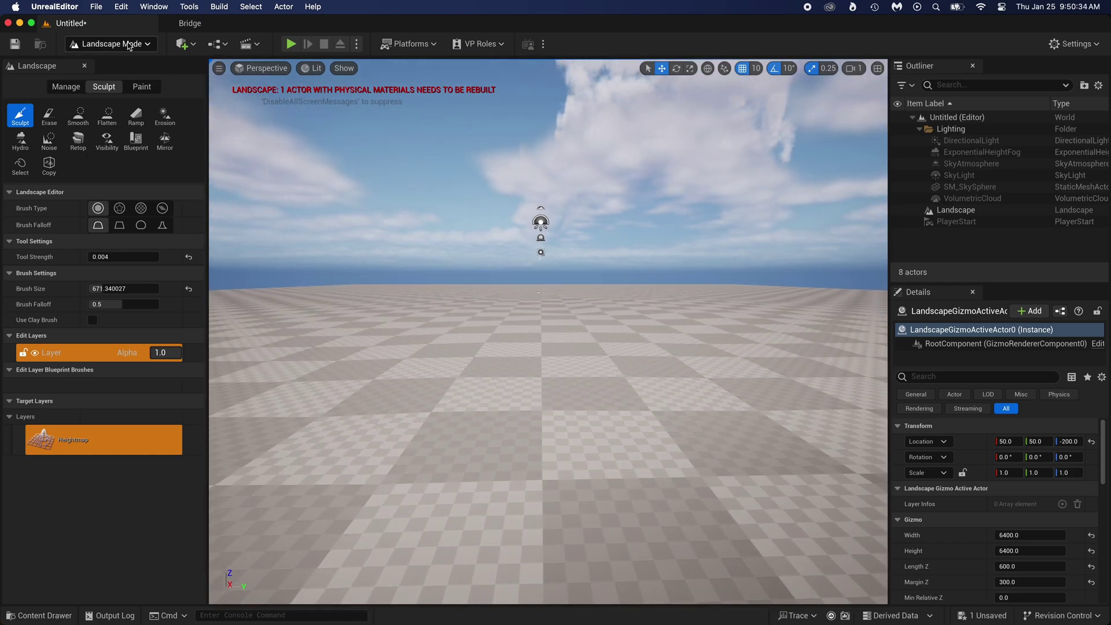
Return to Selection Mode and save the level as site
left_click(110, 44)
left_click(95, 59)
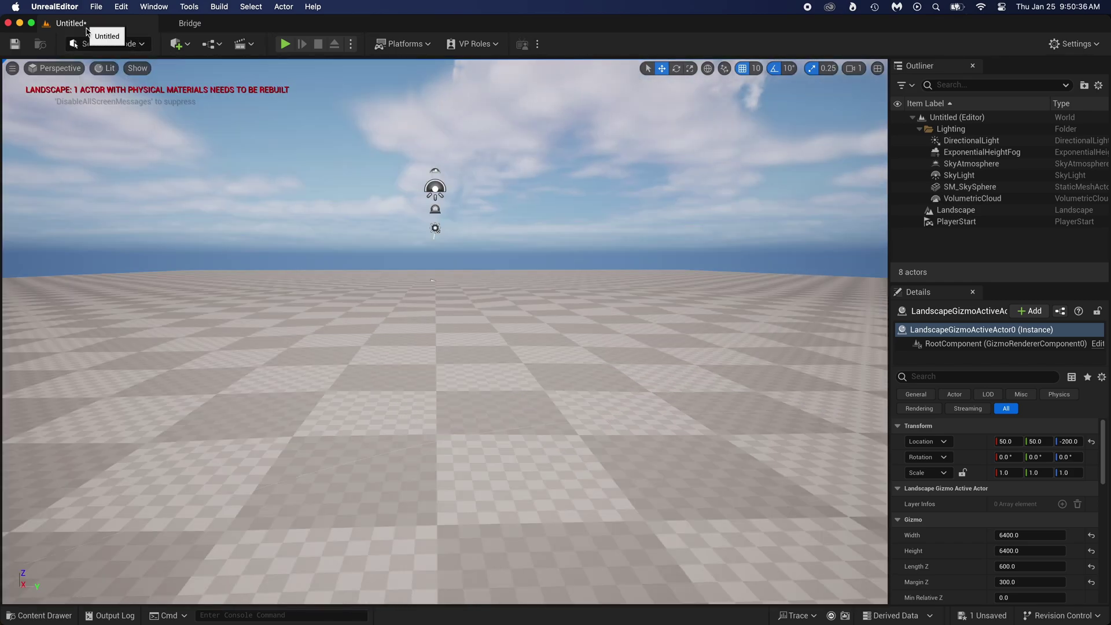
key("super+s")
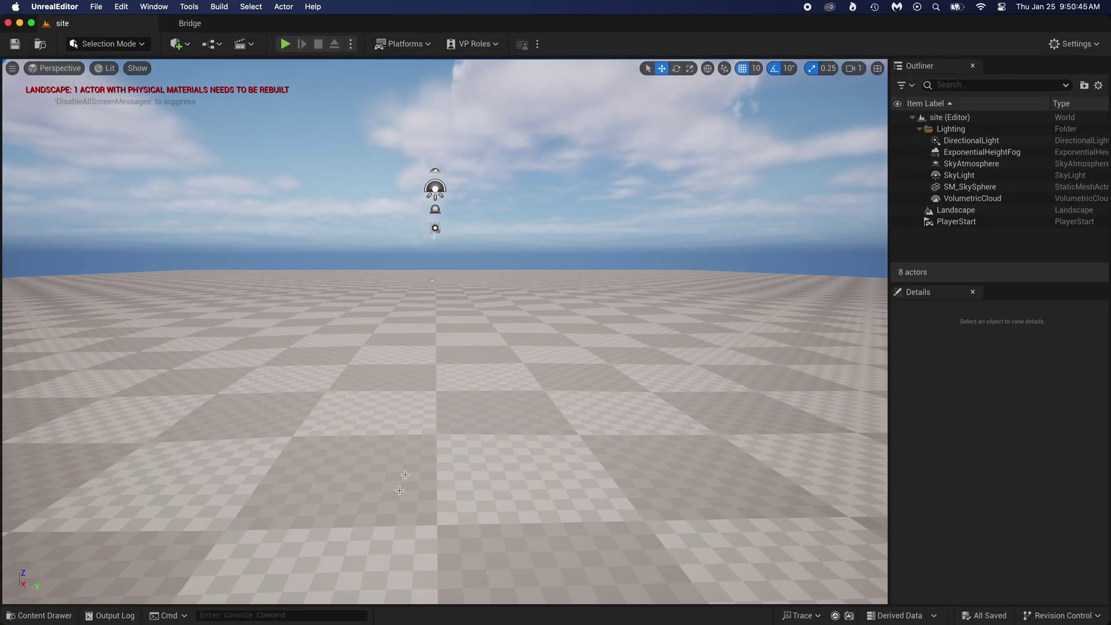
Open Quixel Bridge, search the collections for roadside, and open the Roadside Construction collection
key("ctrl+space")
left_click(423, 346)
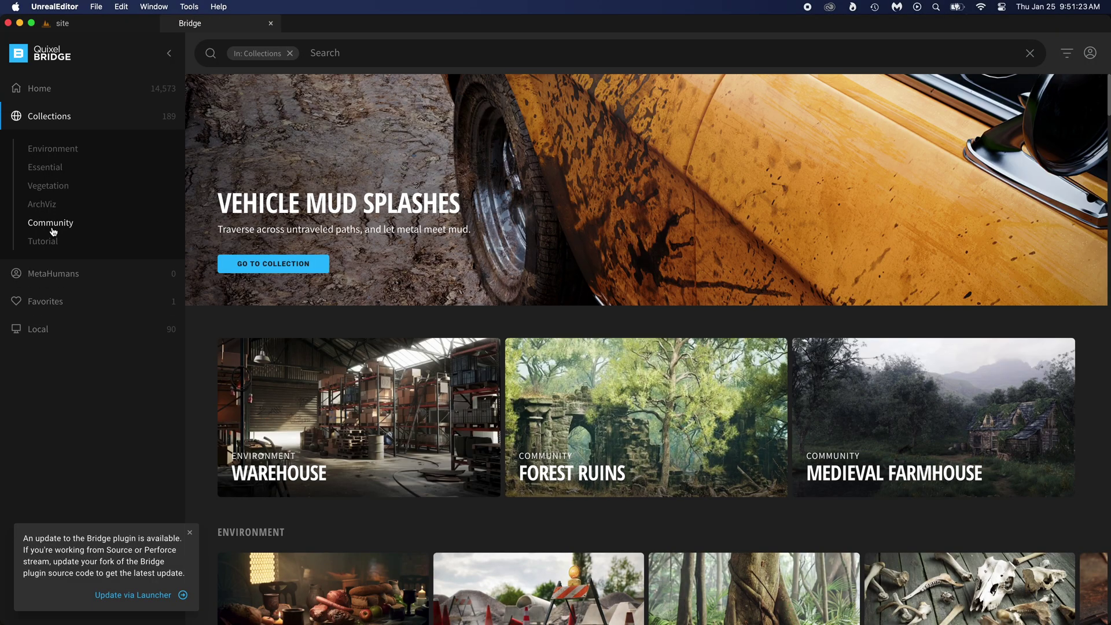
left_click(328, 53)
type("roadside")
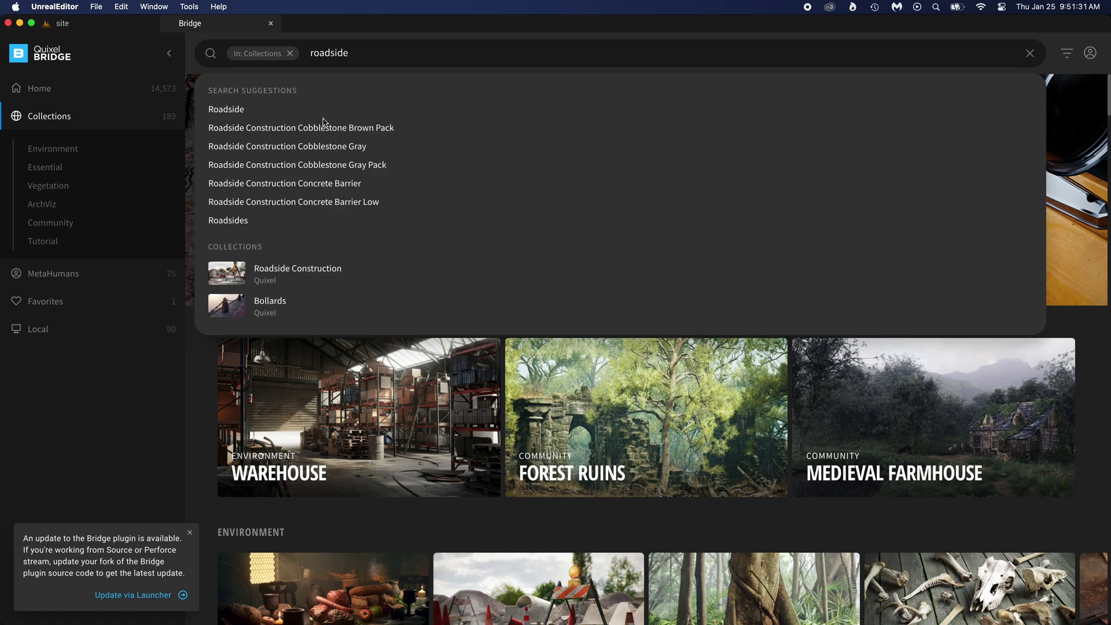
left_click(286, 283)
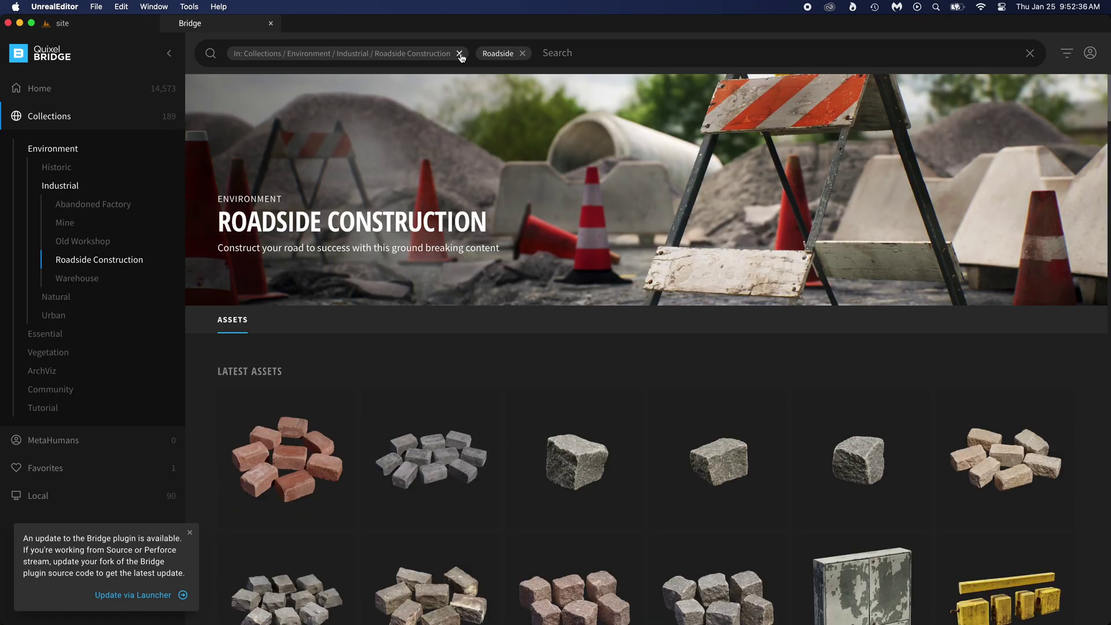
Download the high-quality Ground Rubble surface from the construction debris surfaces and add it to the project
left_click(459, 53)
left_click(273, 53)
left_click(49, 161)
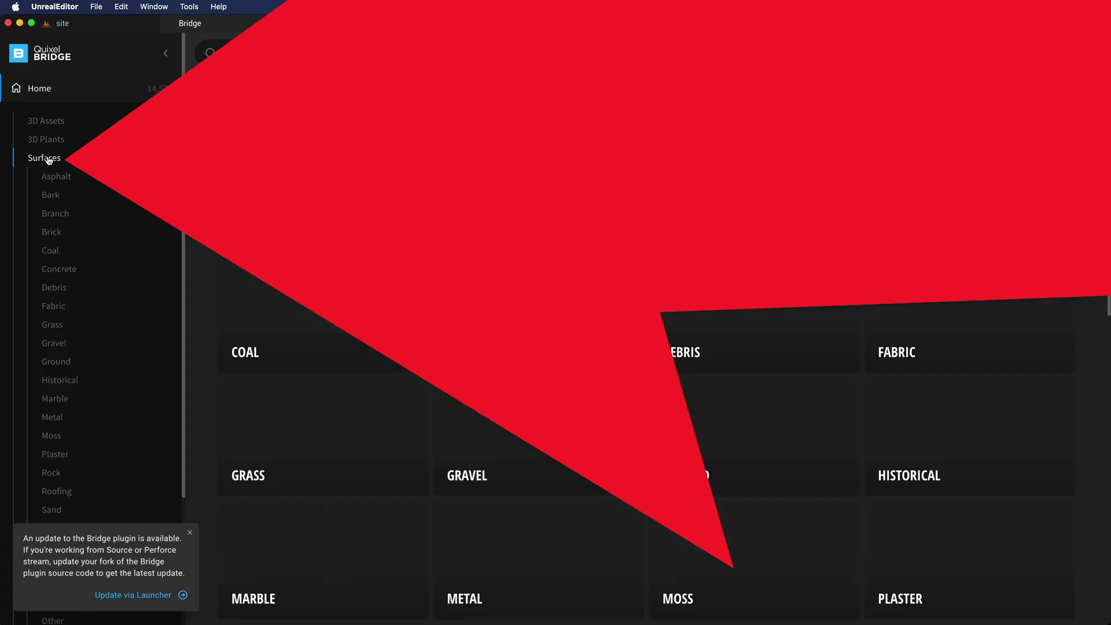
left_click(759, 276)
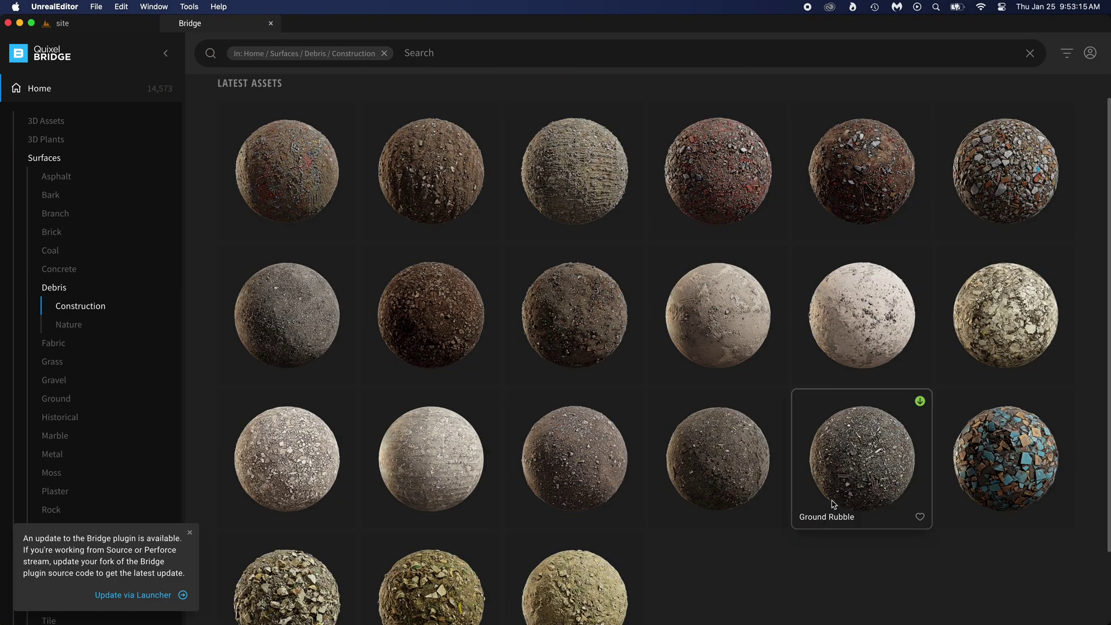
left_click(833, 504)
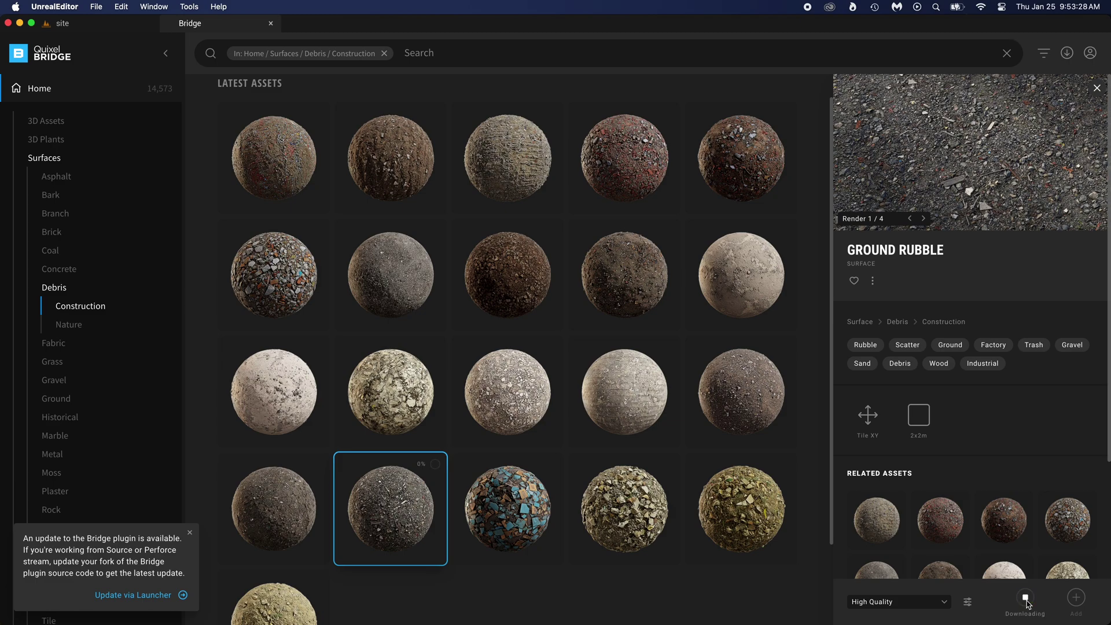
left_click(1076, 599)
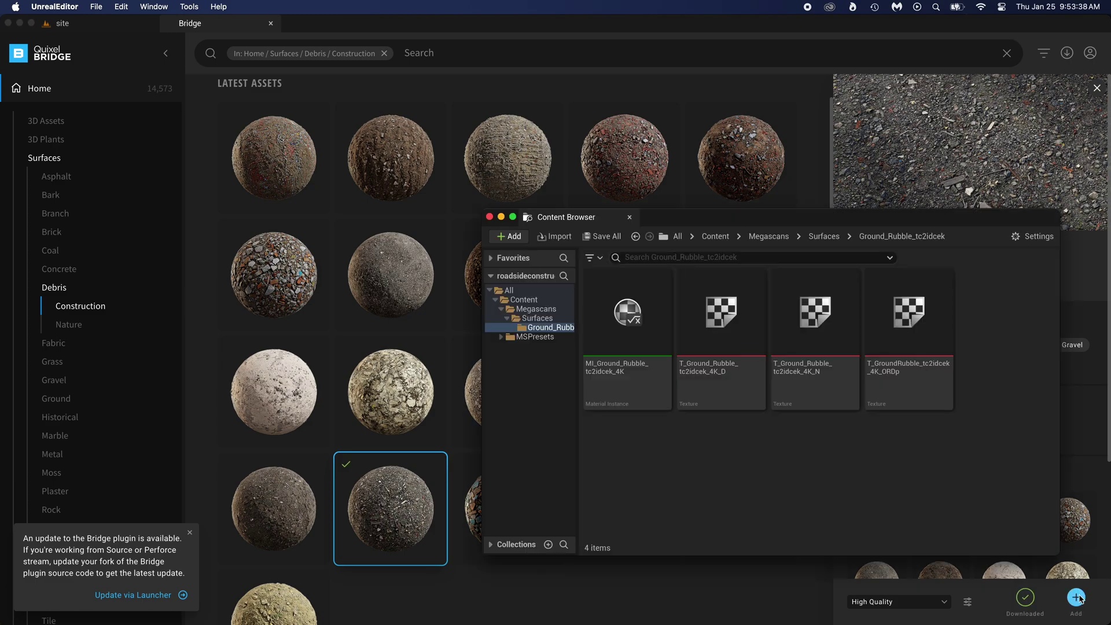
left_click(490, 217)
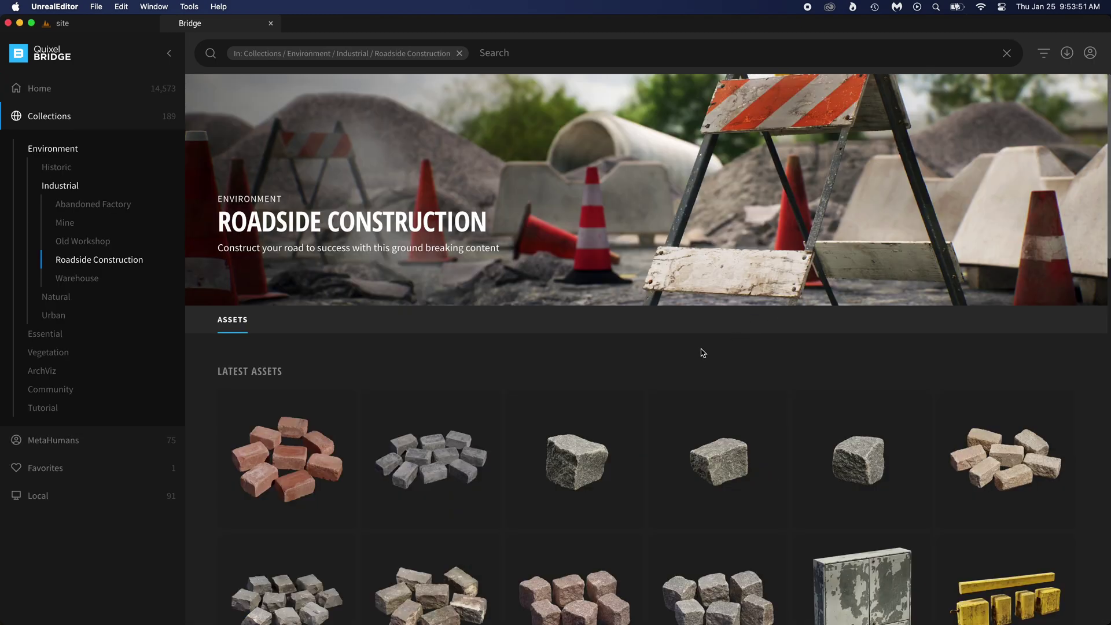
Download the Concrete Debris asset from the Roadside Construction collection and export the high-quality Construction Sand Pile to the project
scroll(703, 353, "down", 2)
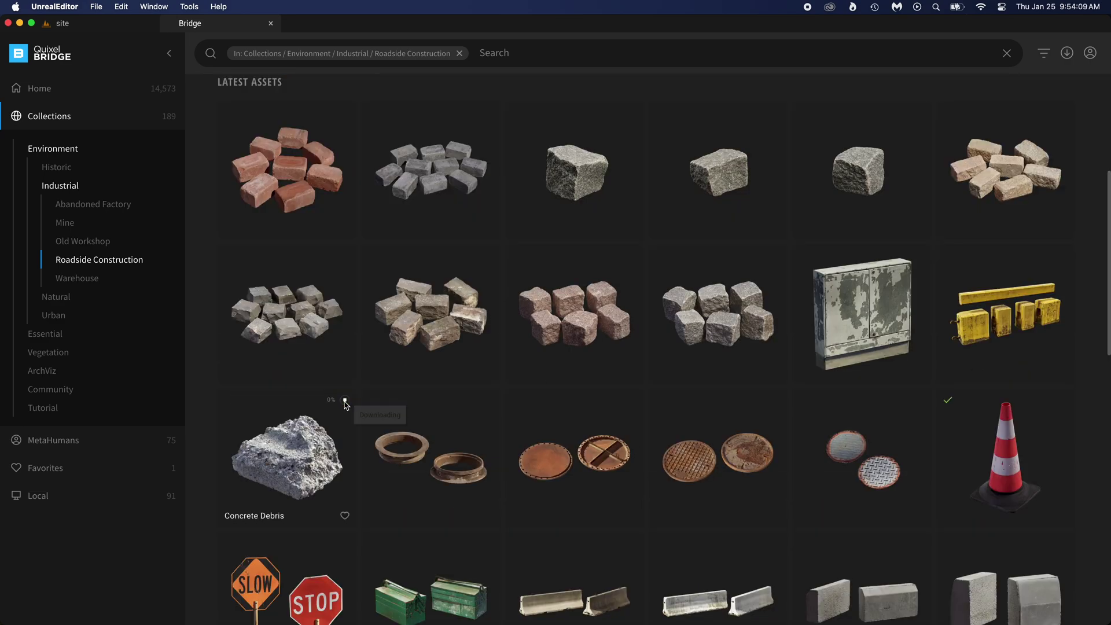
left_click(345, 401)
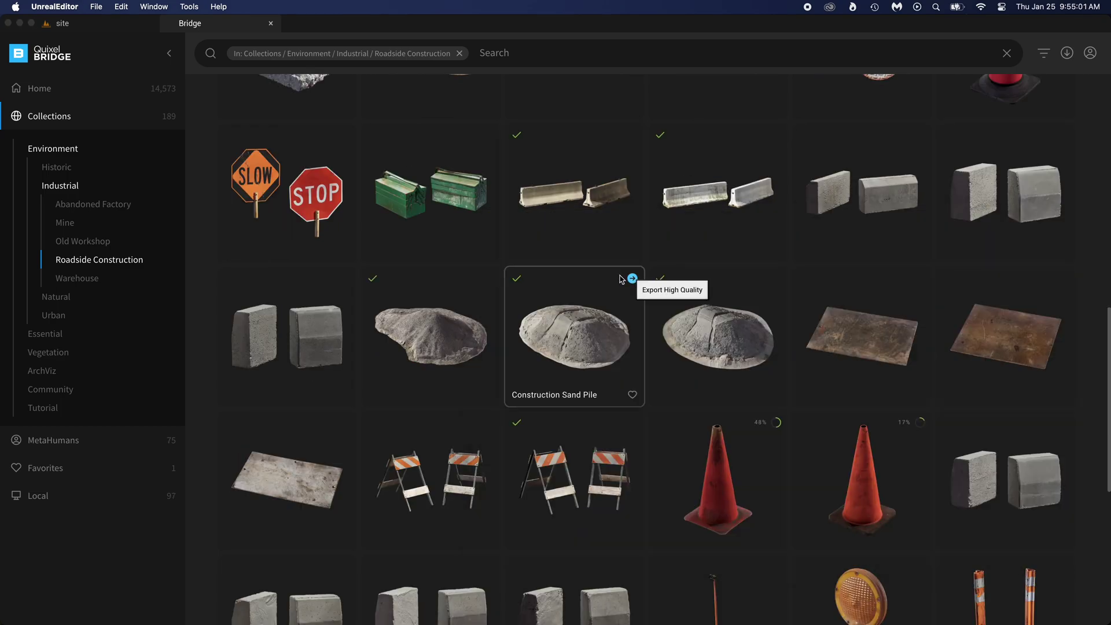
left_click(632, 278)
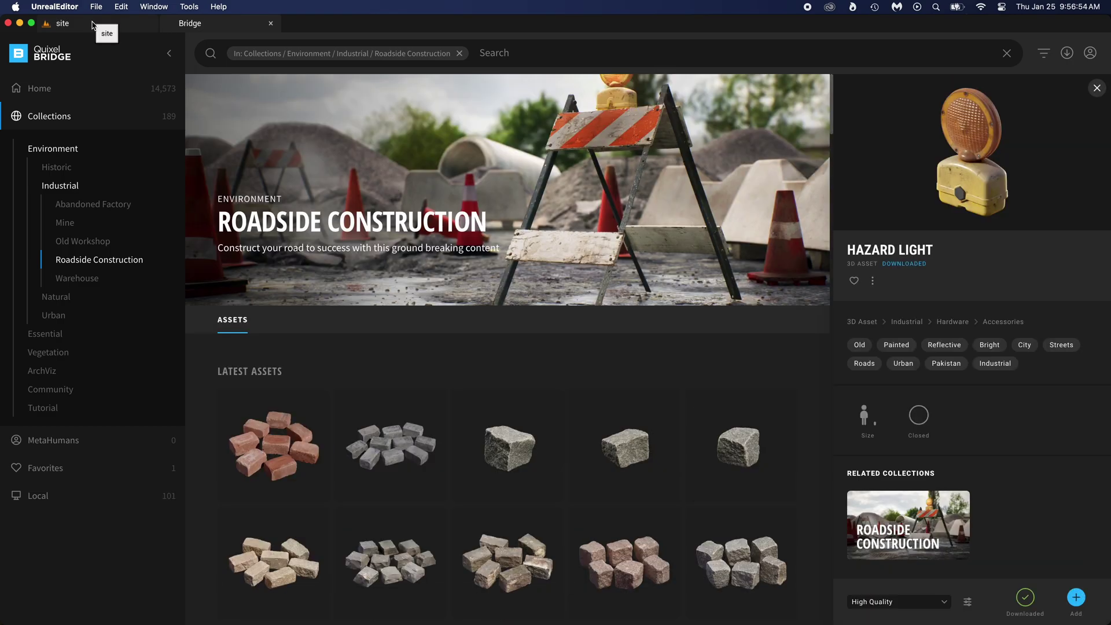
Return to the site level, preview it in play mode, and stop the preview
left_click(101, 24)
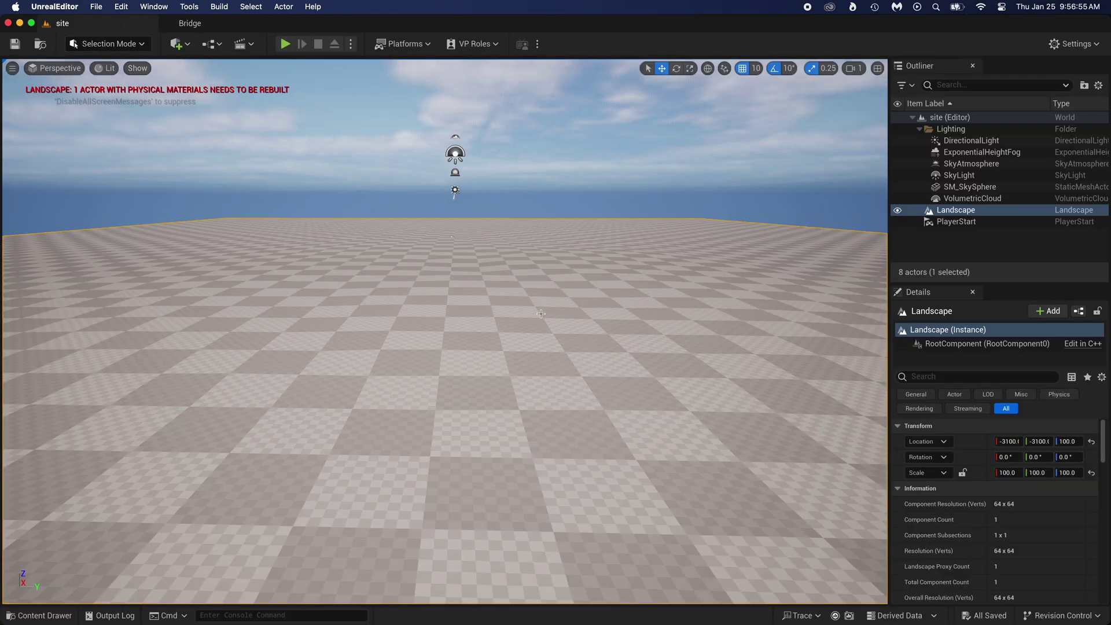
left_click(285, 46)
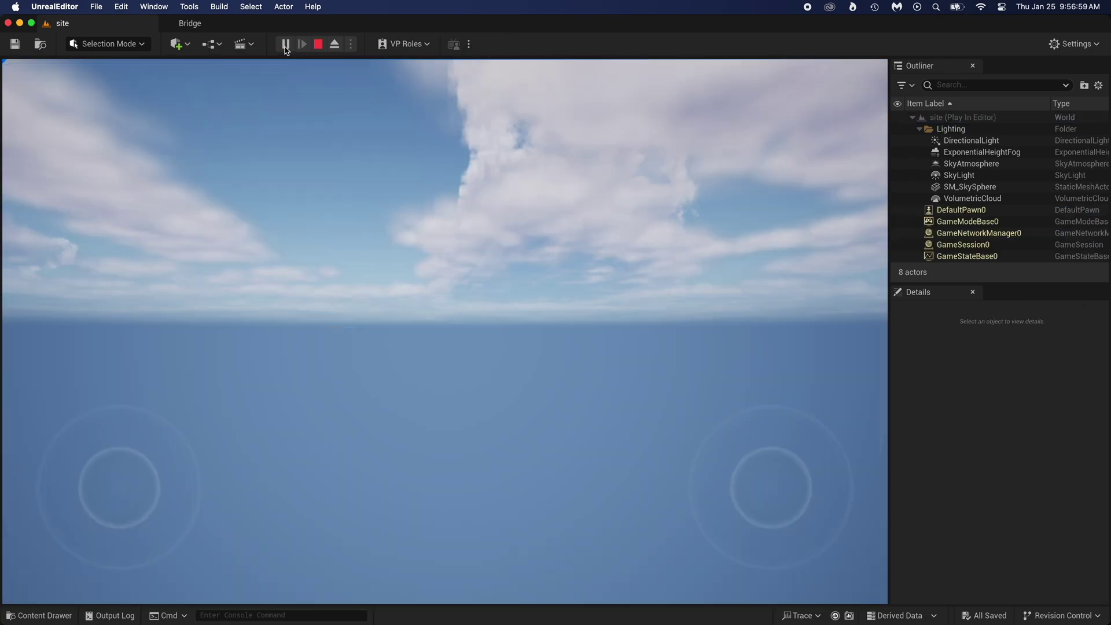
left_click(319, 47)
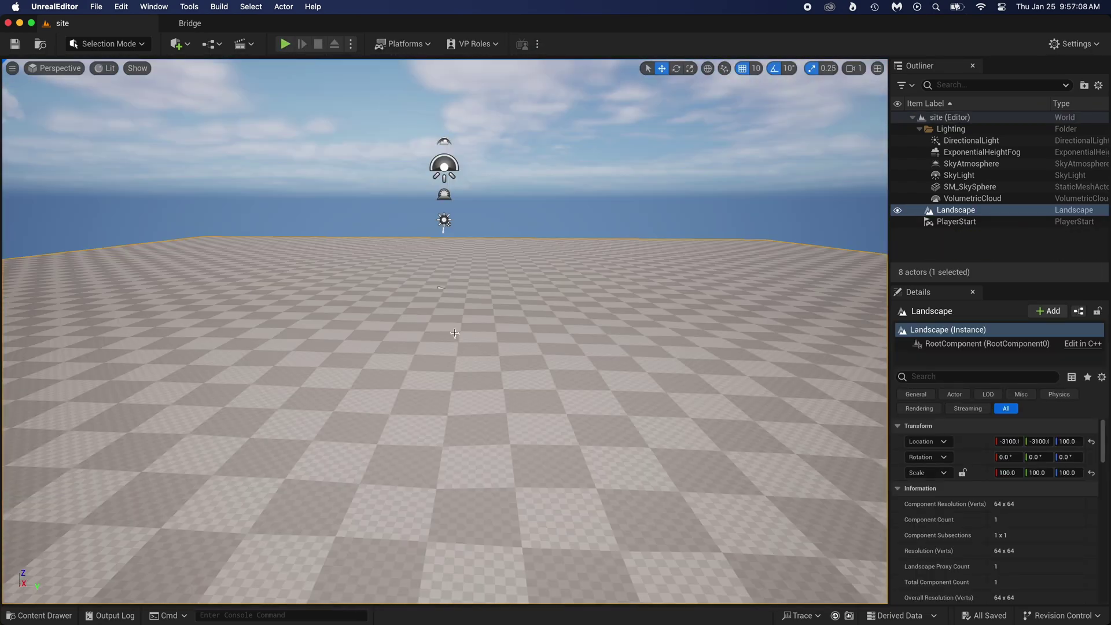
Assign the Ground Rubble material instance as the landscape's material
left_click_drag(1105, 441, 1103, 474)
left_click(1041, 444)
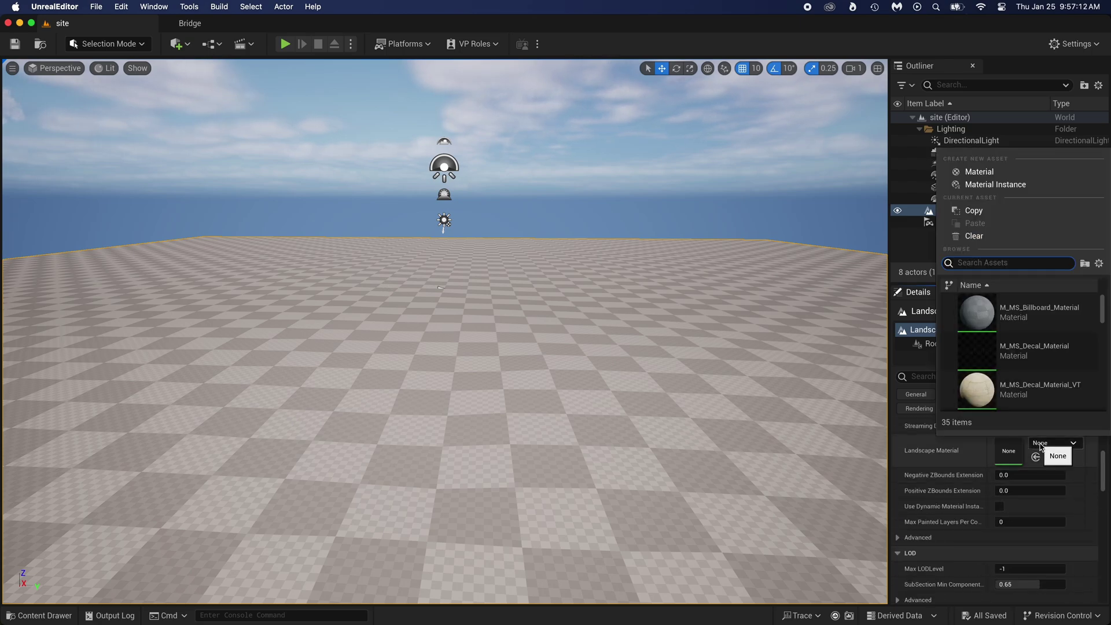
type("ground")
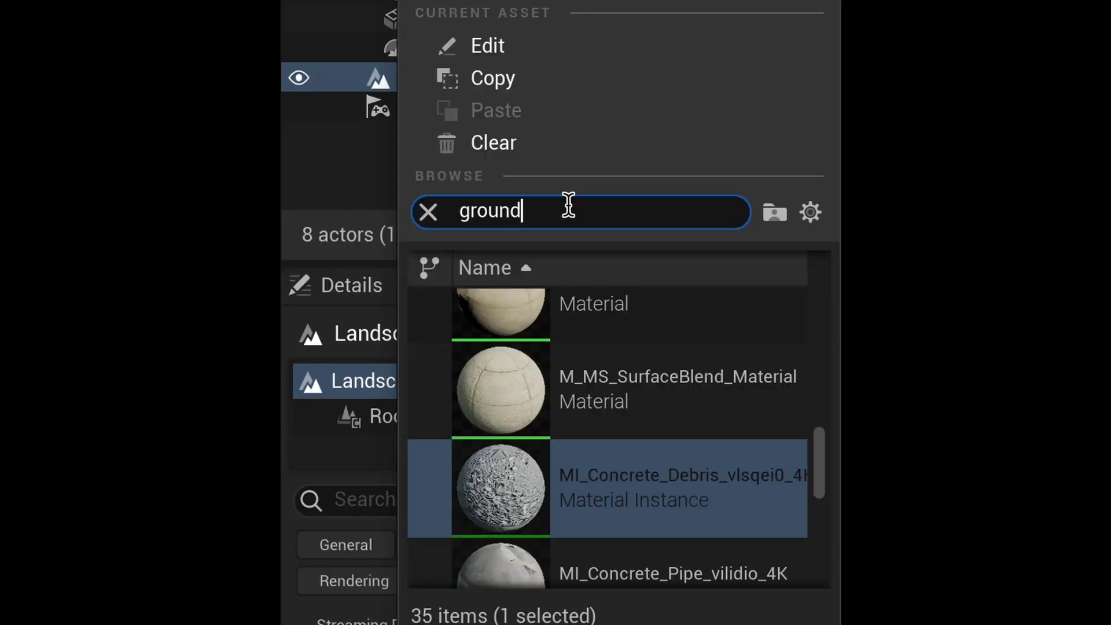
left_click(1030, 312)
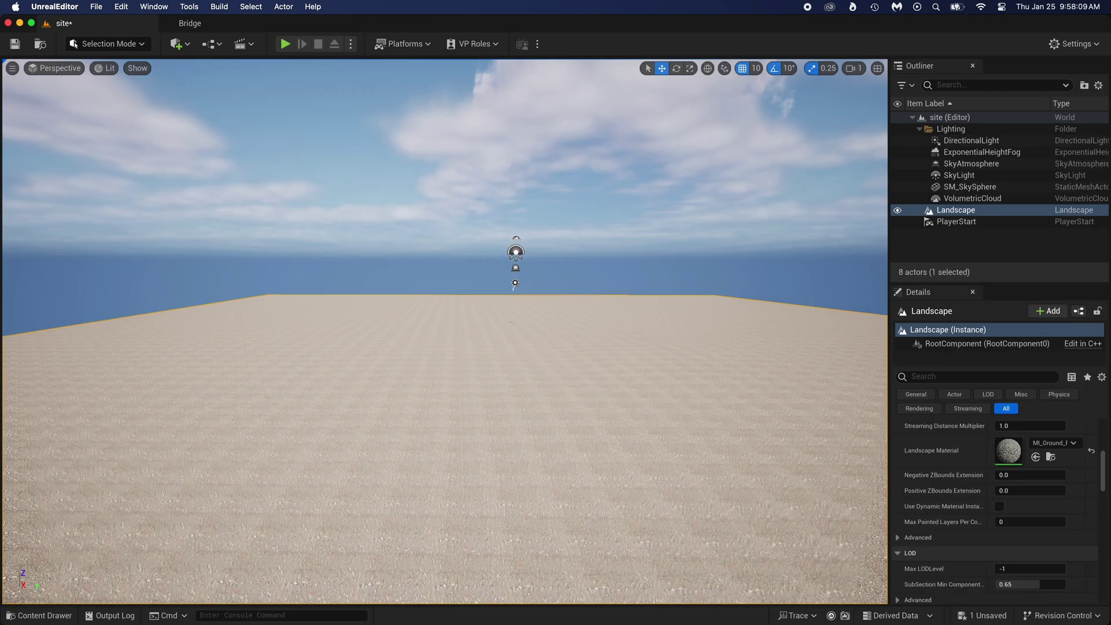
key("w")
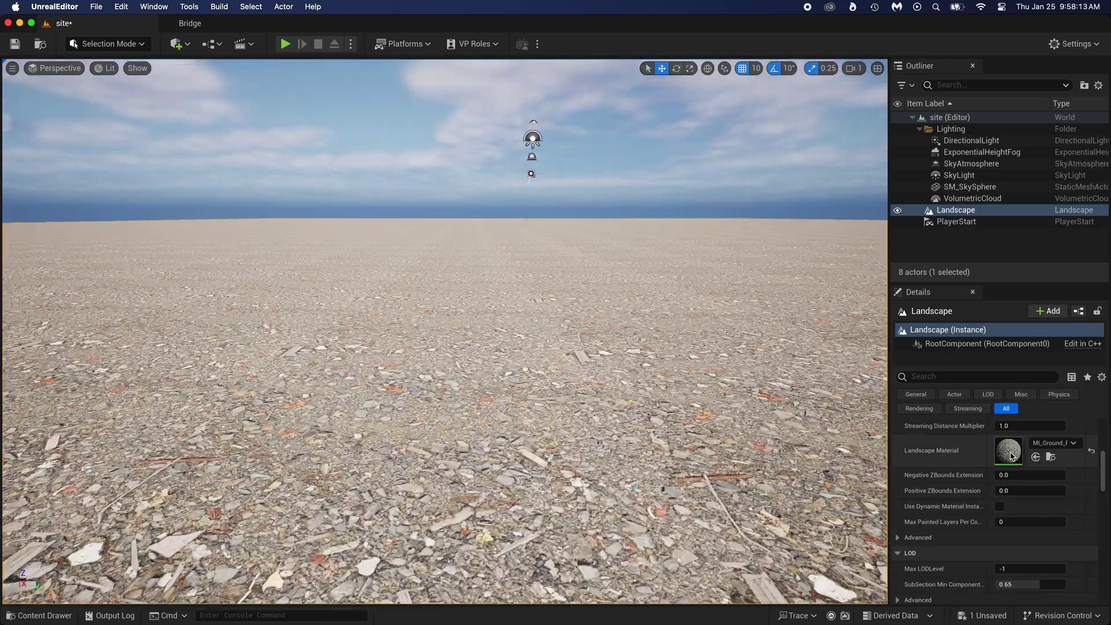
Override the Ground Rubble material's tiling with 0.2 in X and Y, save the material instance, and close it
double_click(1008, 450)
left_click(803, 137)
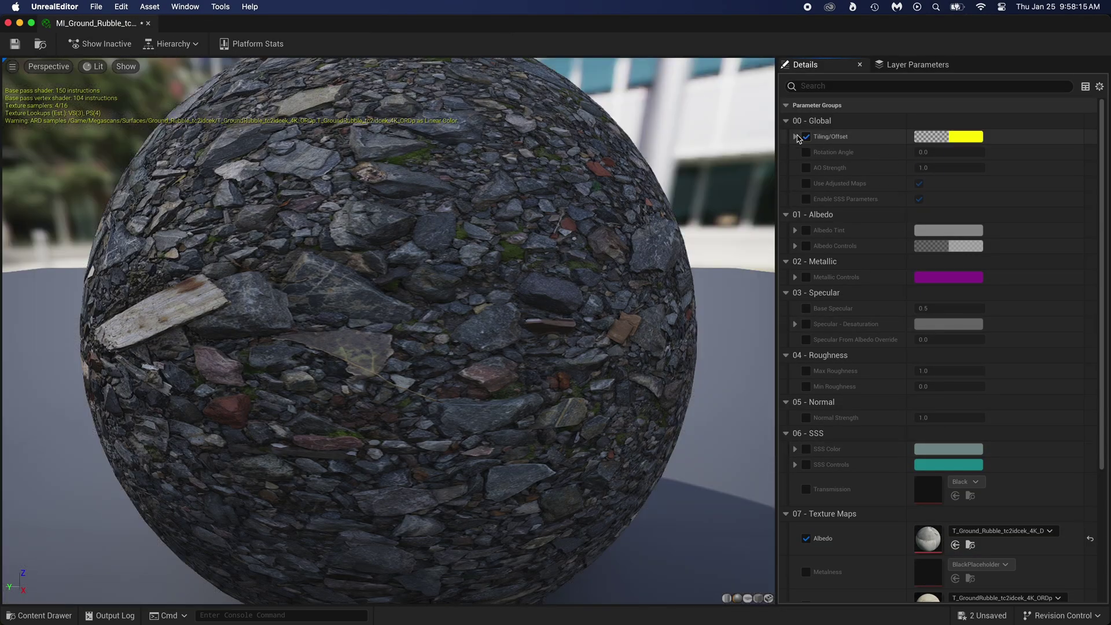
left_click(795, 137)
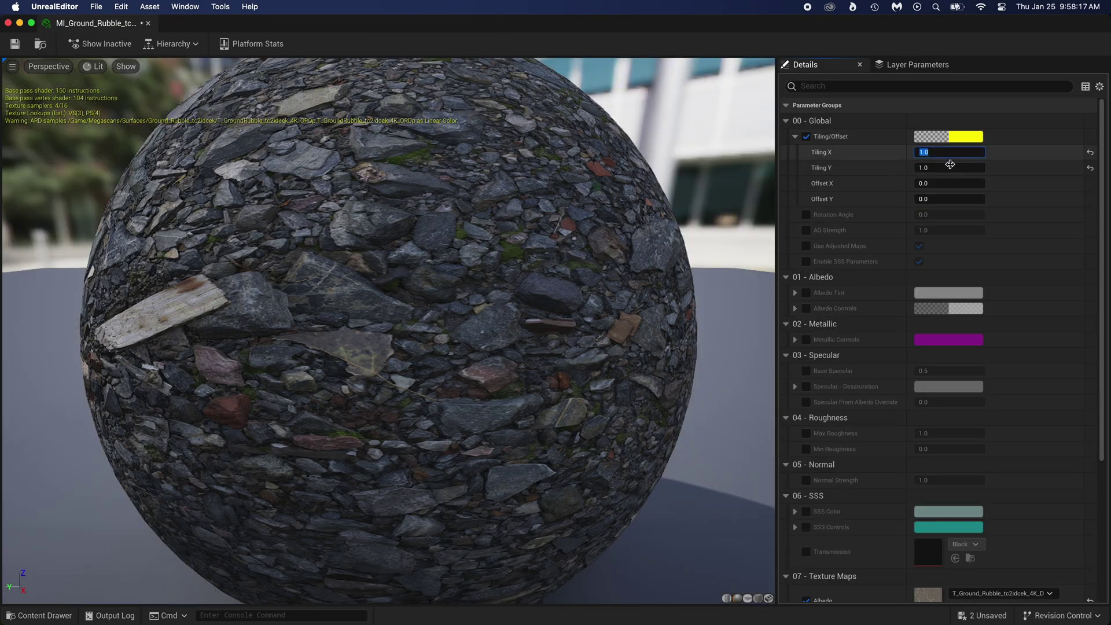
type("0.2")
key("Return")
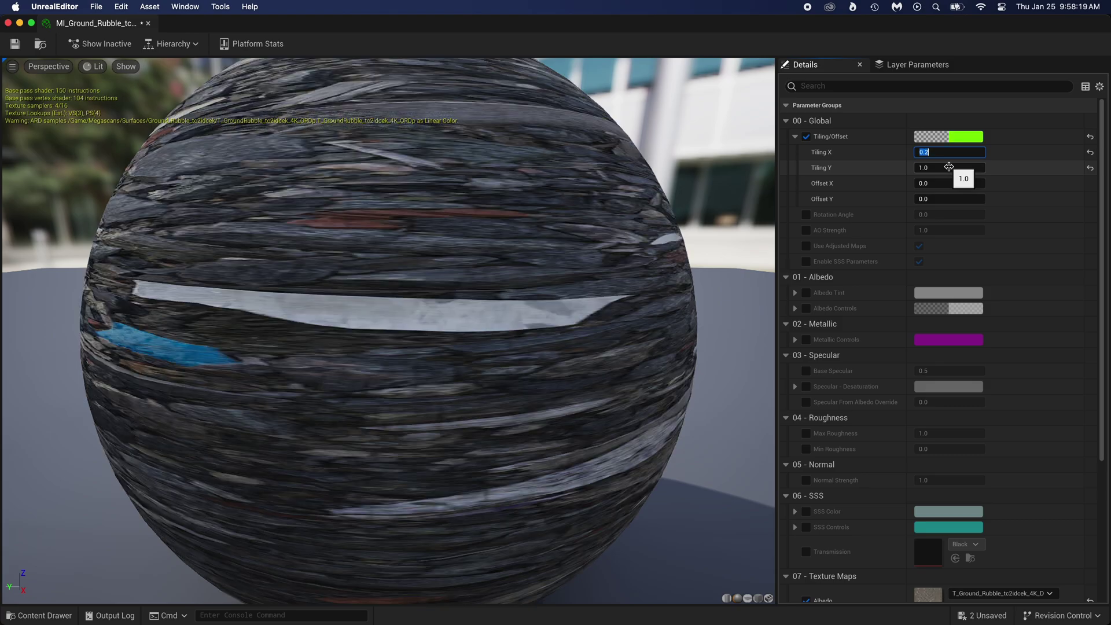
key("Return")
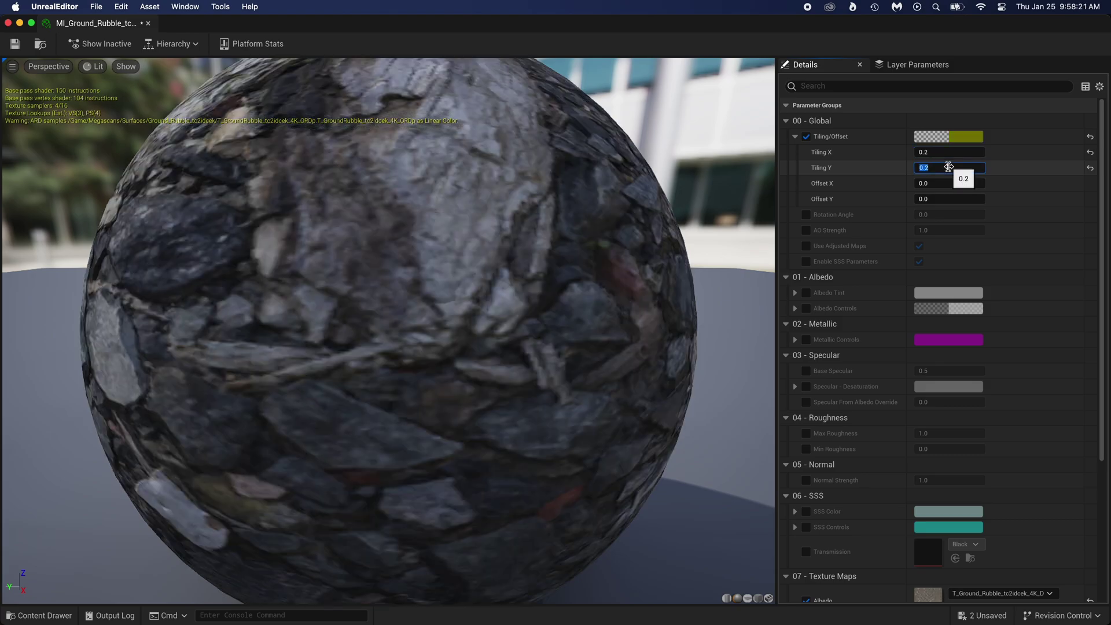
left_click(16, 44)
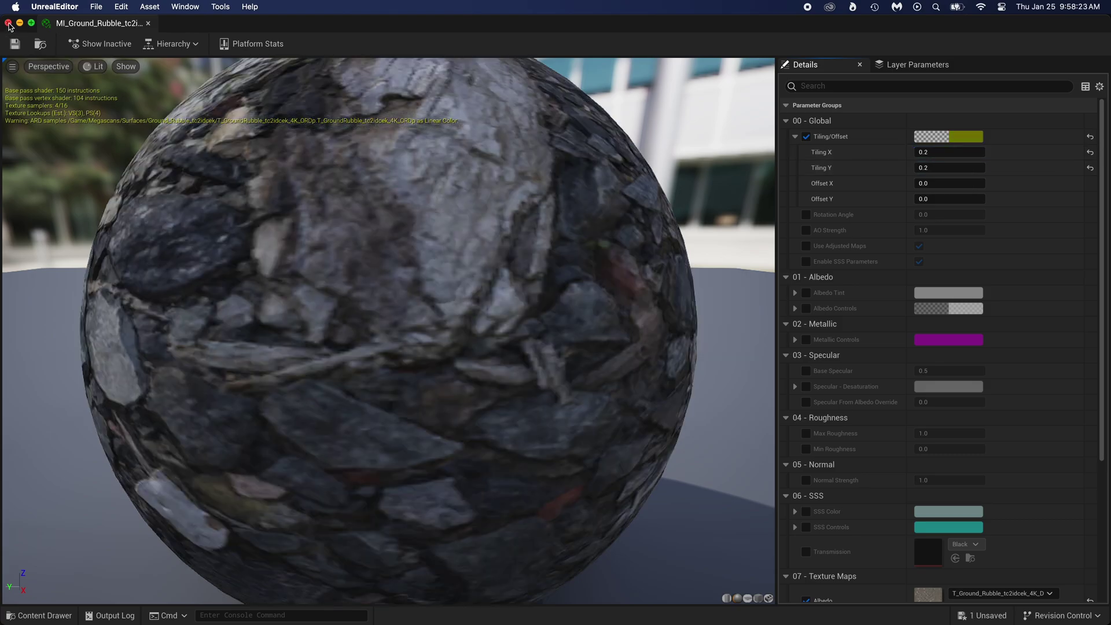
left_click(8, 23)
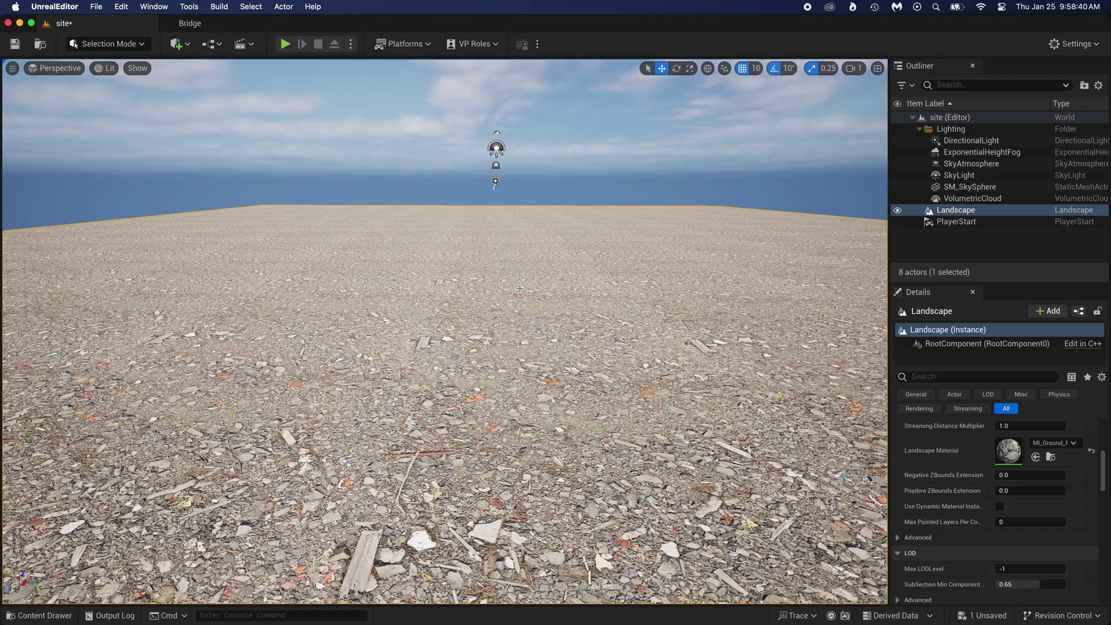
Set the Ground Rubble material instance's tiling to 0.1 in X and Y, save it, and close it
double_click(1007, 450)
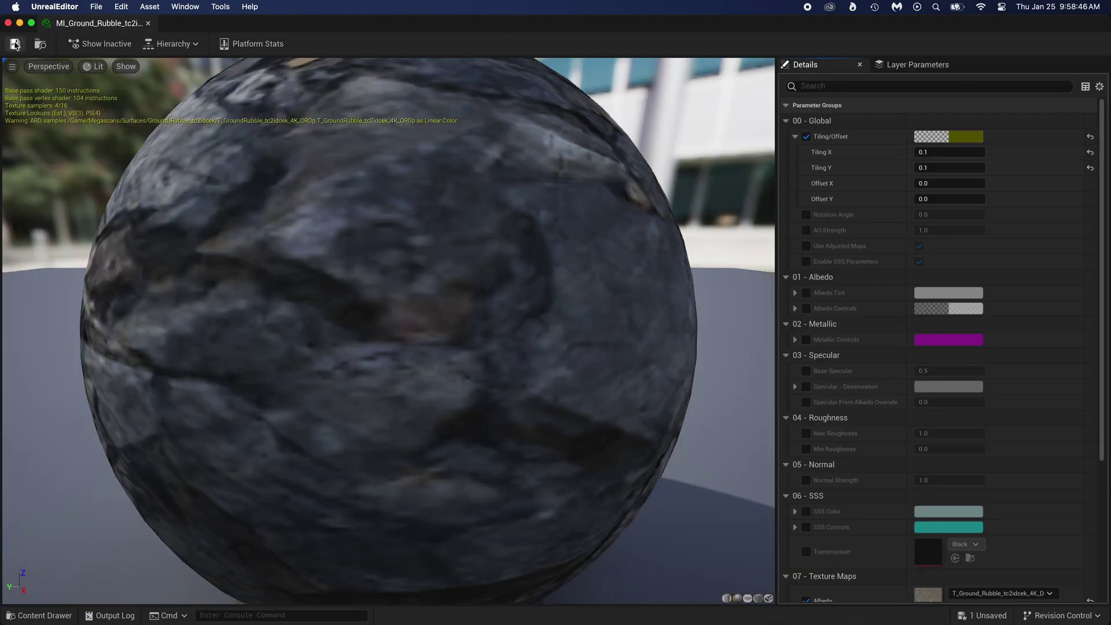
left_click(8, 23)
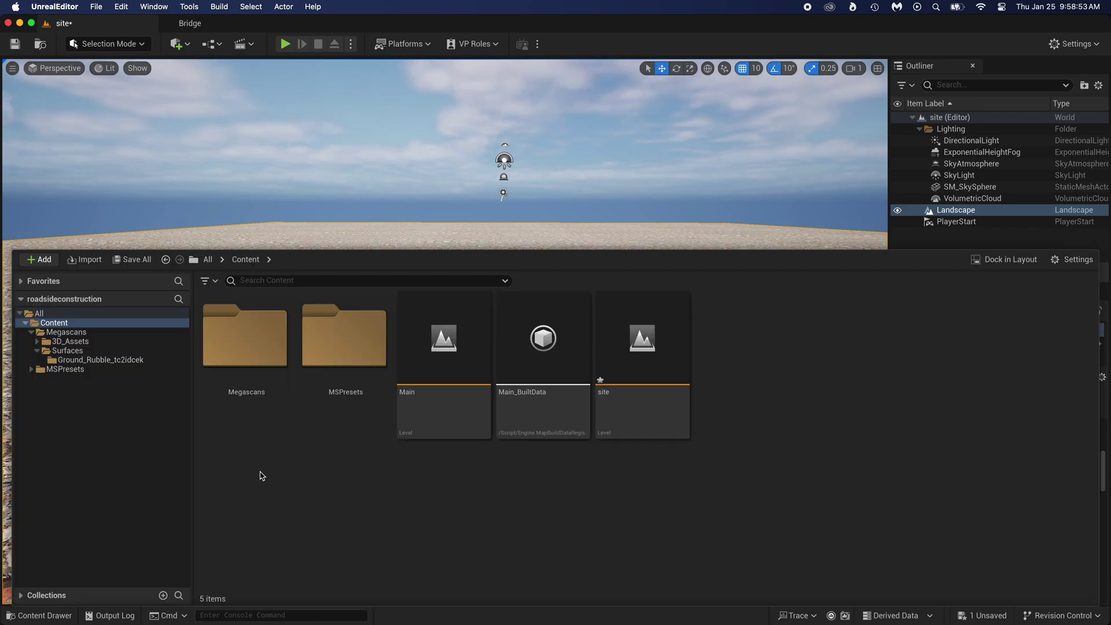
Place the Concrete Debris static mesh from the Megascans 3D_Assets folder onto the landscape
left_click(243, 347)
double_click(241, 353)
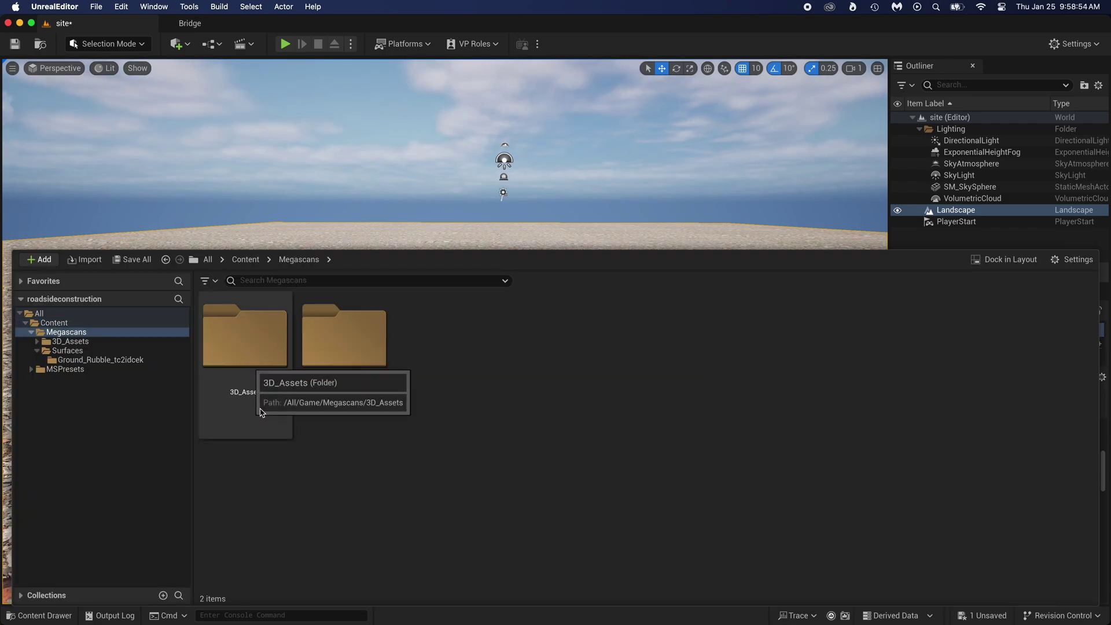
double_click(238, 355)
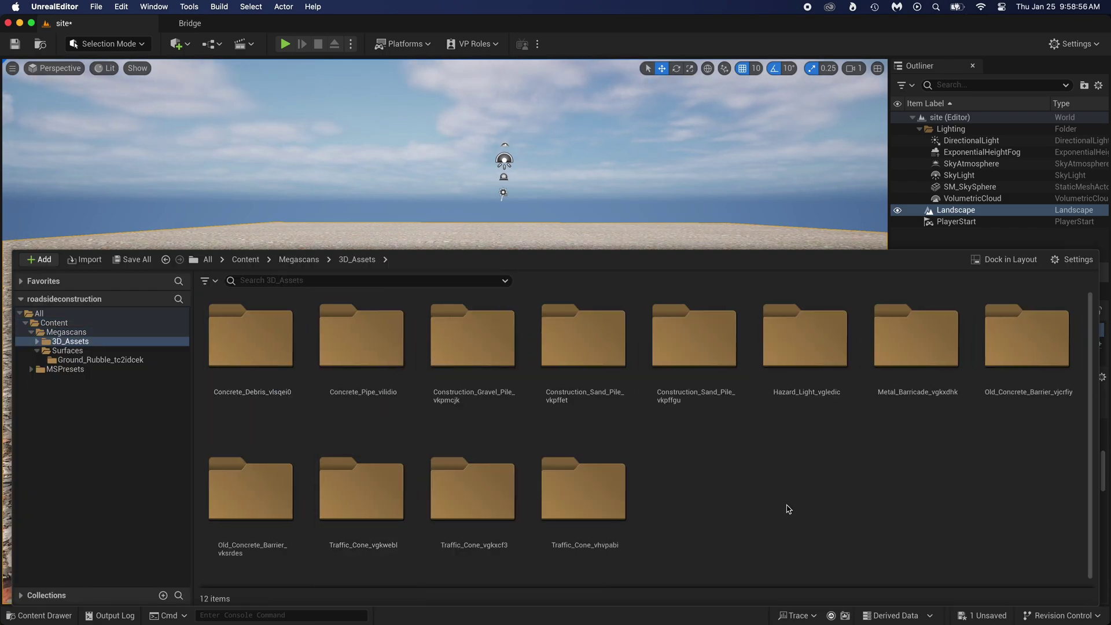
double_click(262, 368)
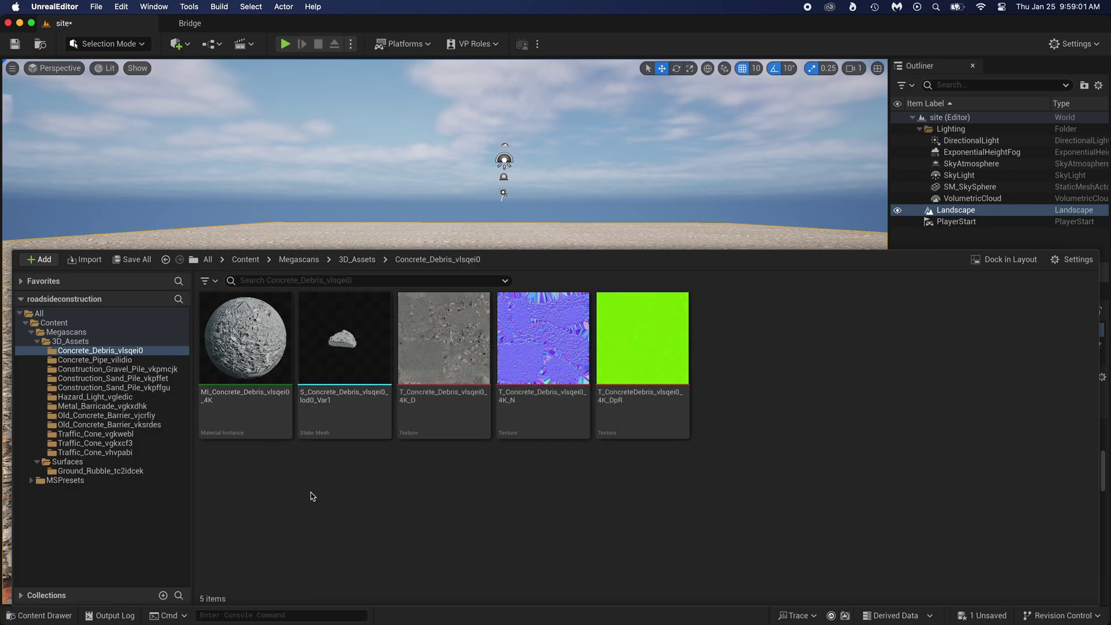
left_click_drag(344, 338, 344, 304)
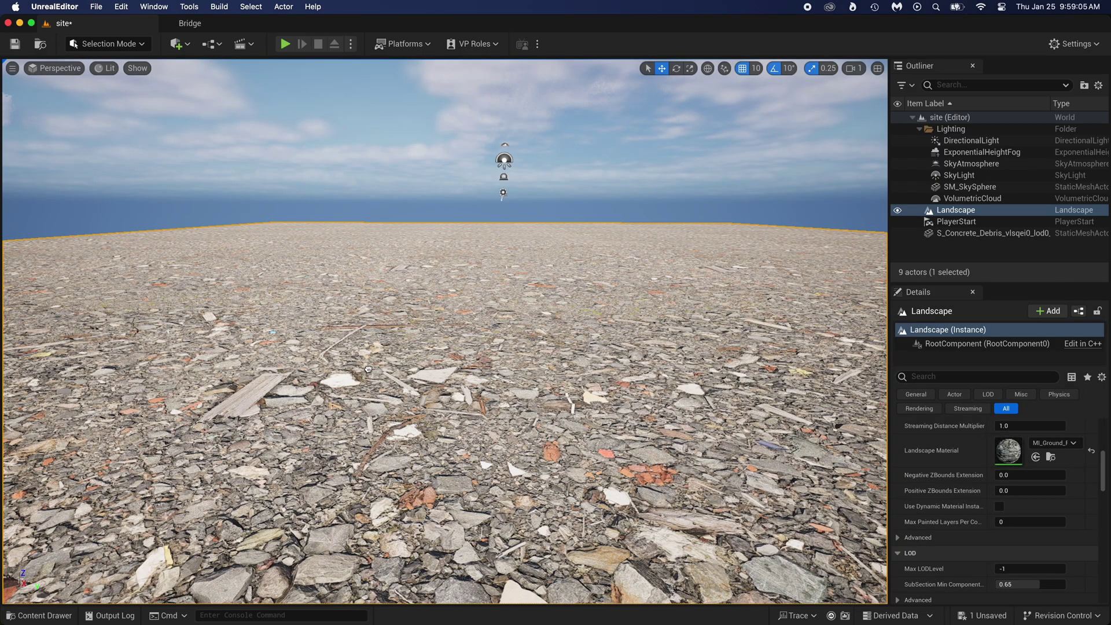
Frame the placed concrete debris, snap it down to the ground, and remove it from the level
left_click_drag(368, 369, 368, 368)
key("f")
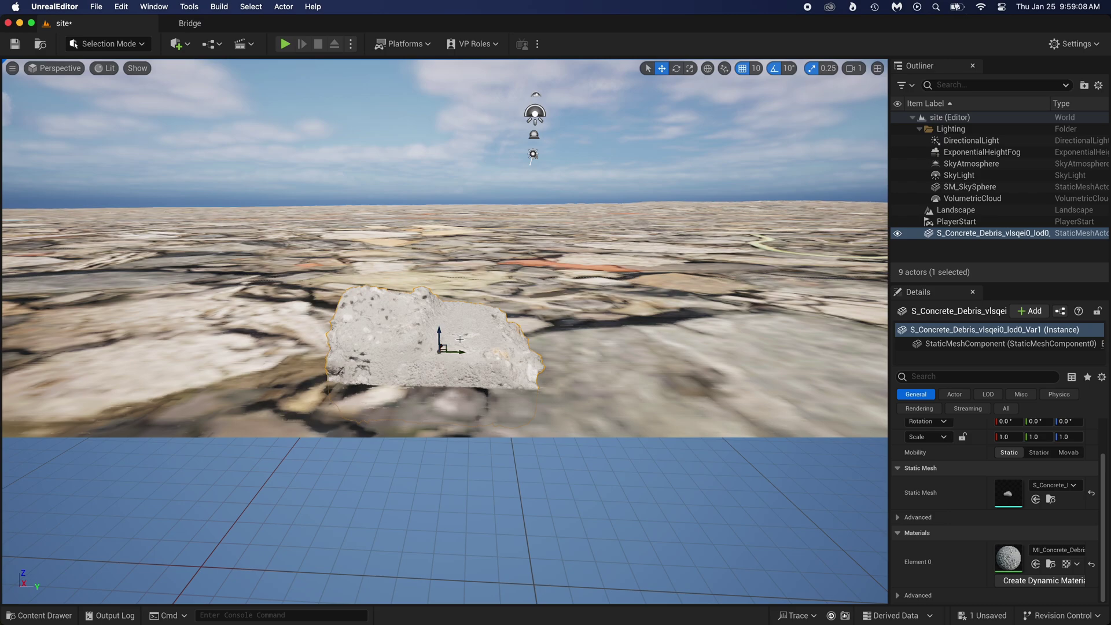
right_click_drag(298, 159, 299, 160)
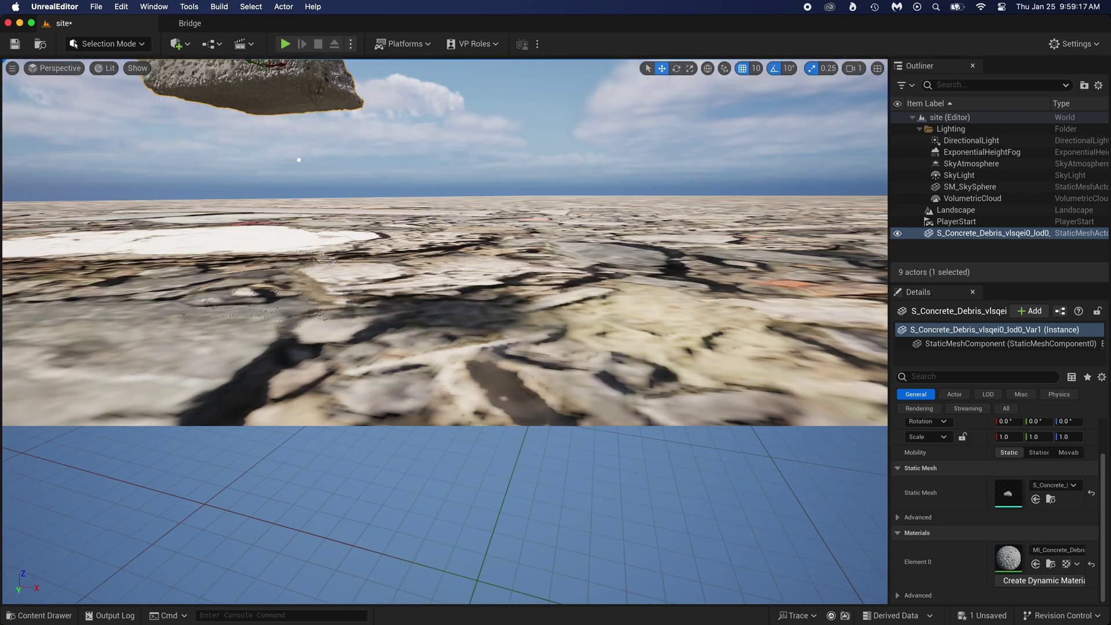
key("End")
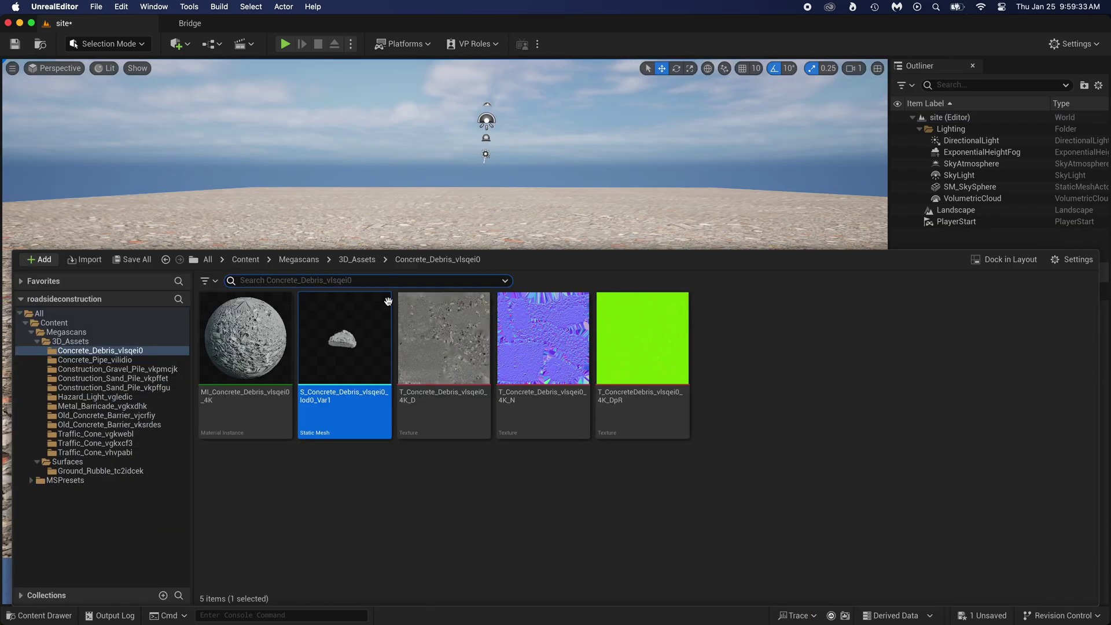
Return to the Megascans 3D_Assets folder to reach the remaining construction meshes
left_click(358, 259)
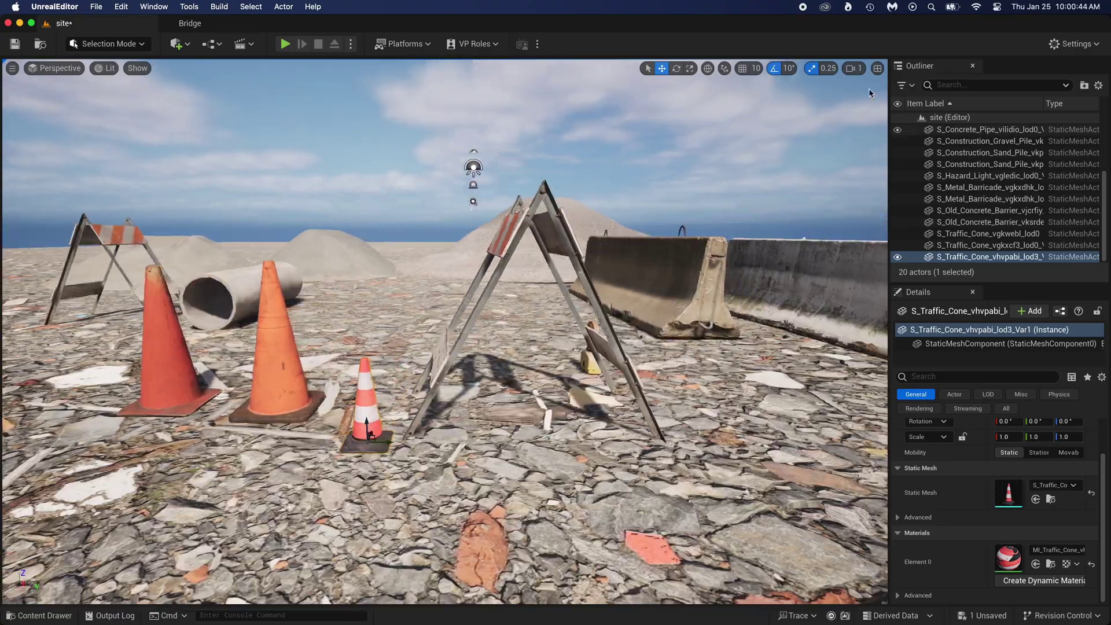
Lower the viewport camera speed to 0.33
left_click(854, 67)
left_click_drag(874, 94, 865, 94)
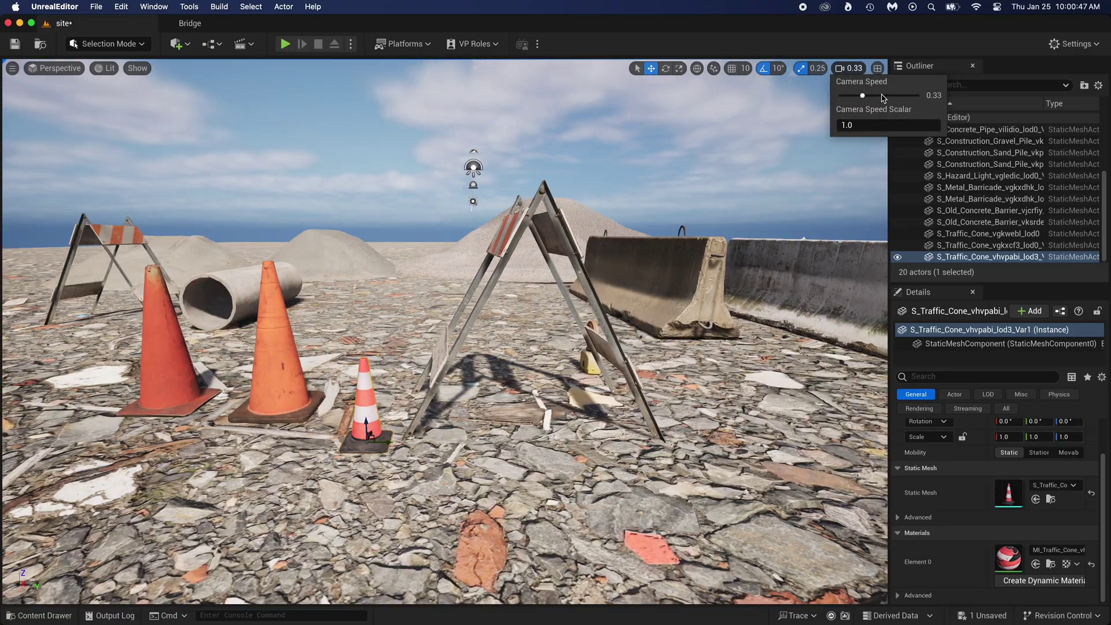
left_click(760, 125)
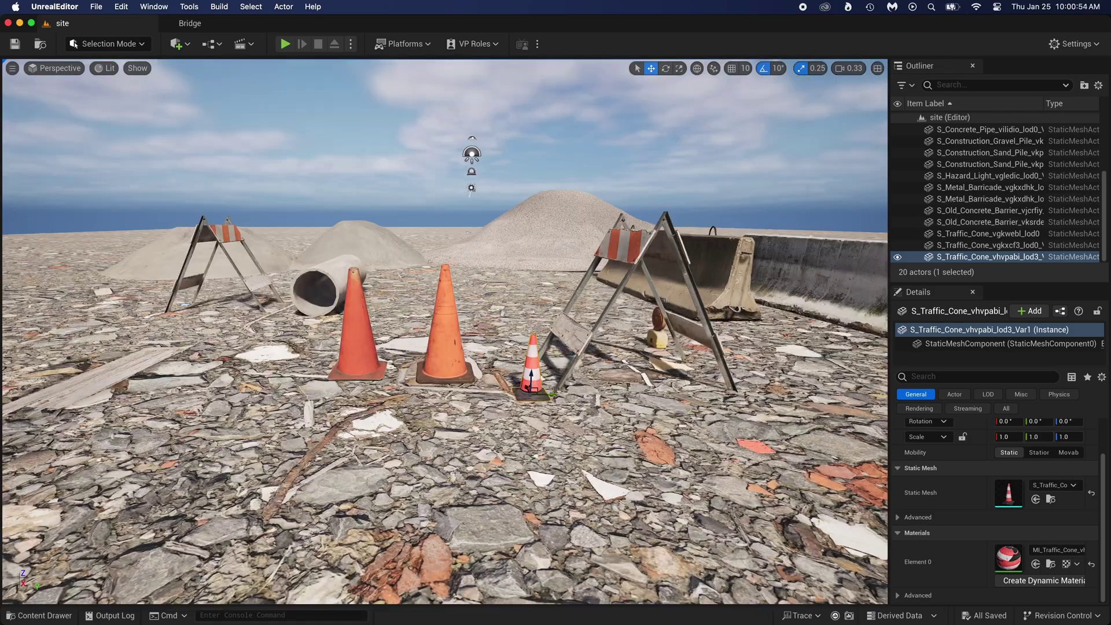
Open the landscape's Ground Rubble material instance, set its tiling to 0.3 in X and Y, save it, and close it
left_click(474, 448)
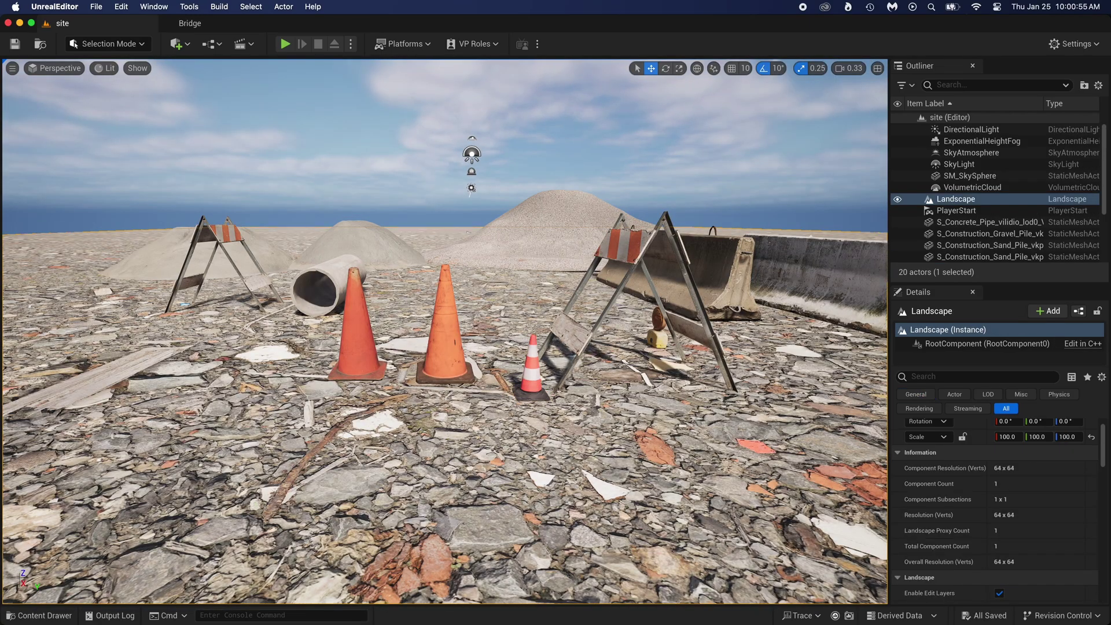
scroll(995, 492, "down", 5)
double_click(1006, 457)
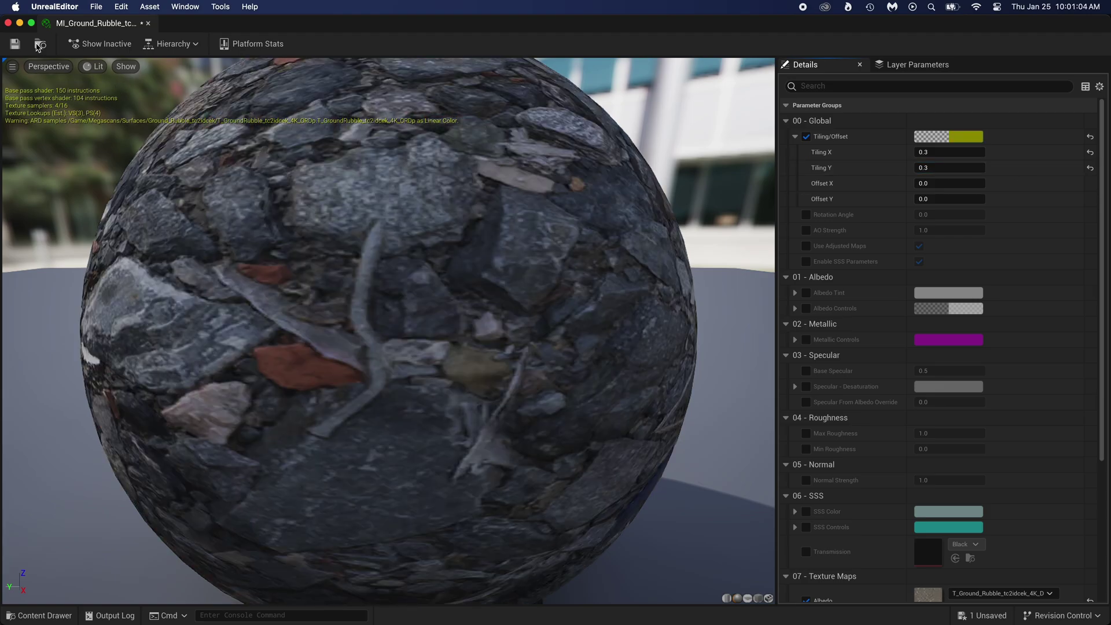
left_click(8, 23)
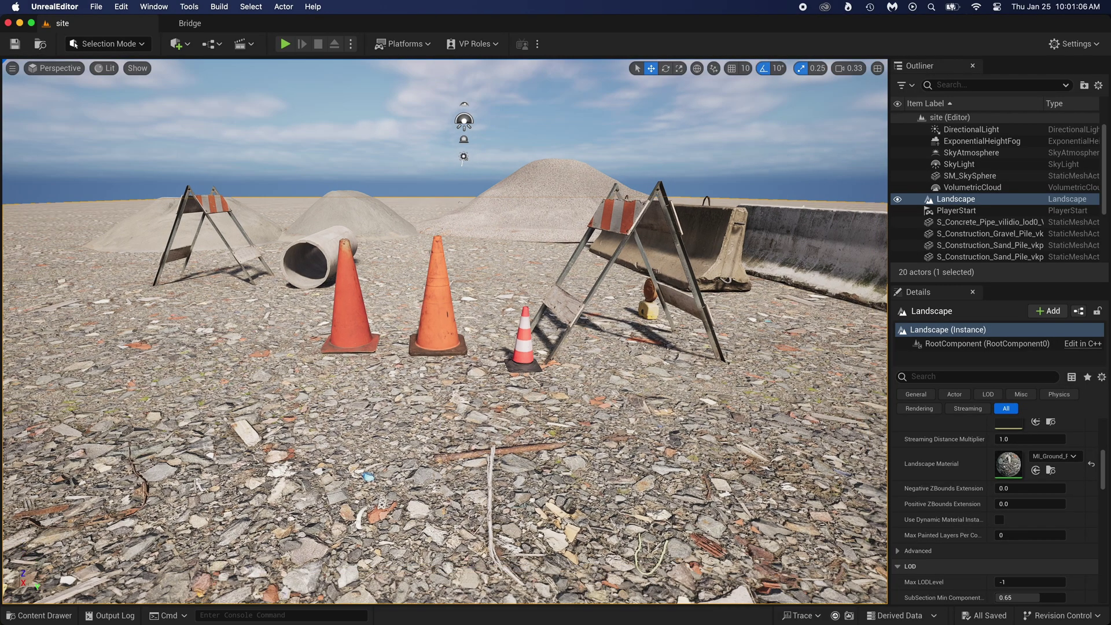
Add a Cine Camera Actor to the level
left_click(177, 43)
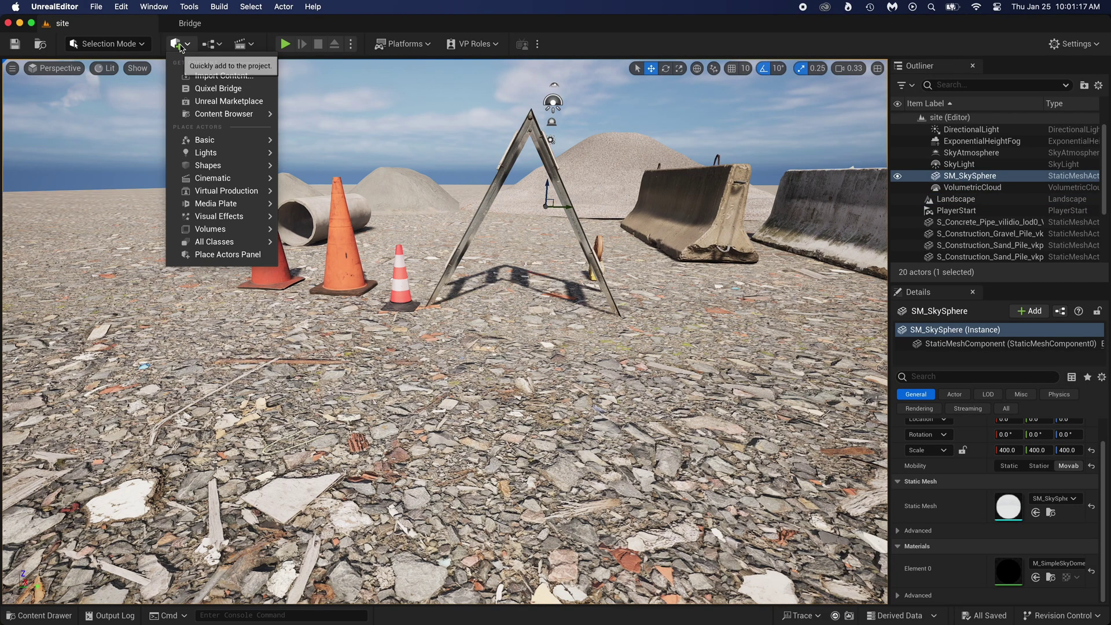
mouse_move(208, 167)
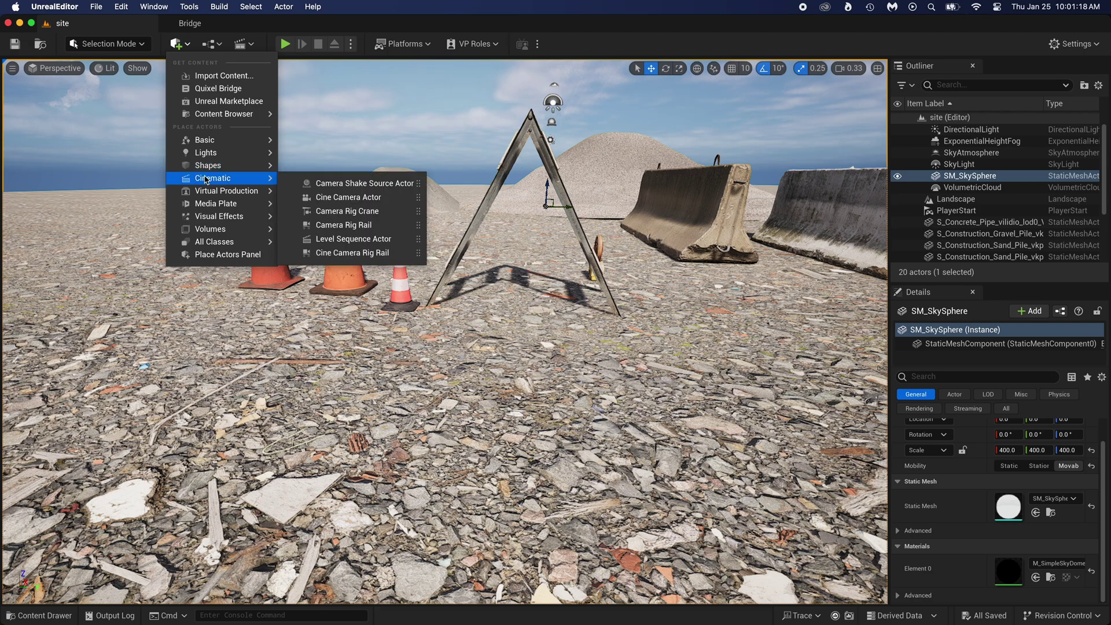
left_click(347, 197)
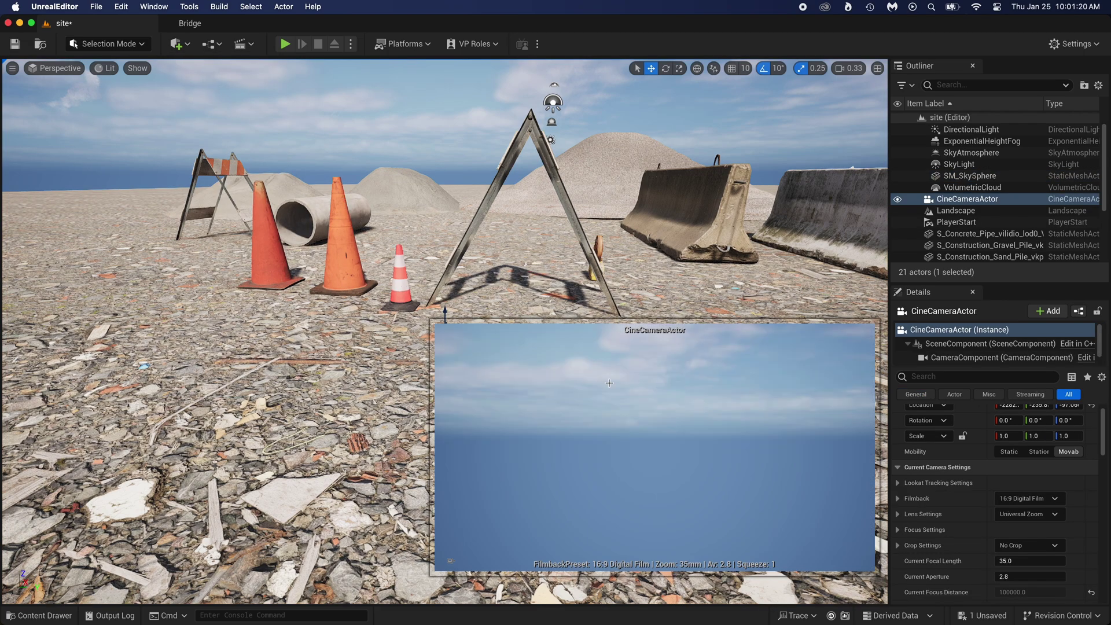
Pilot the CineCameraActor to frame the cones, pipe, barricades and gravel piles, and stop piloting
left_click(60, 68)
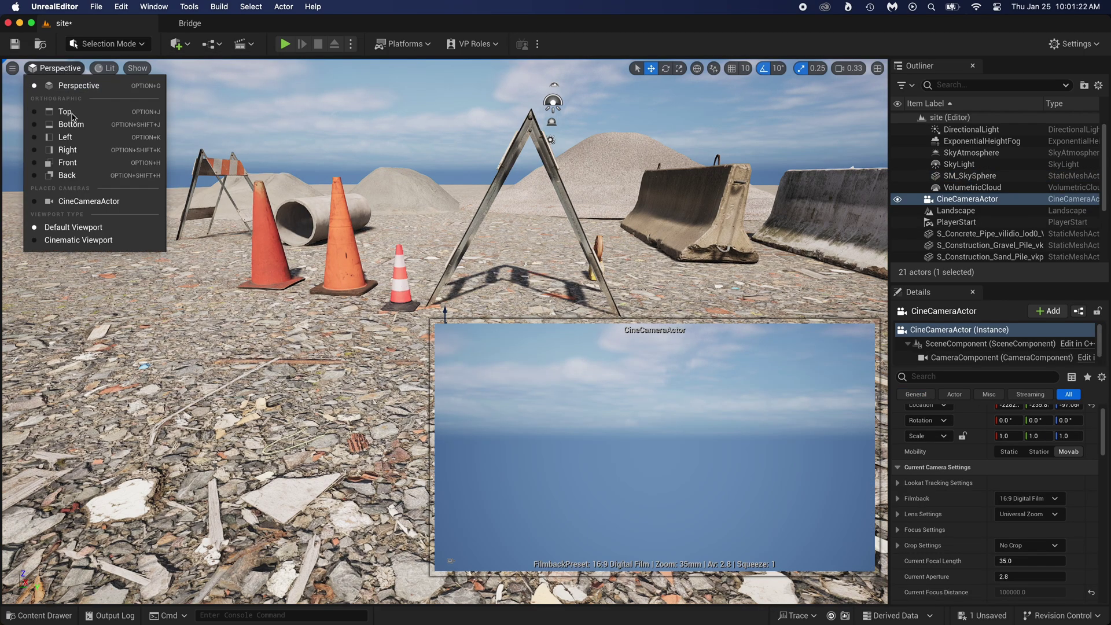
left_click(81, 203)
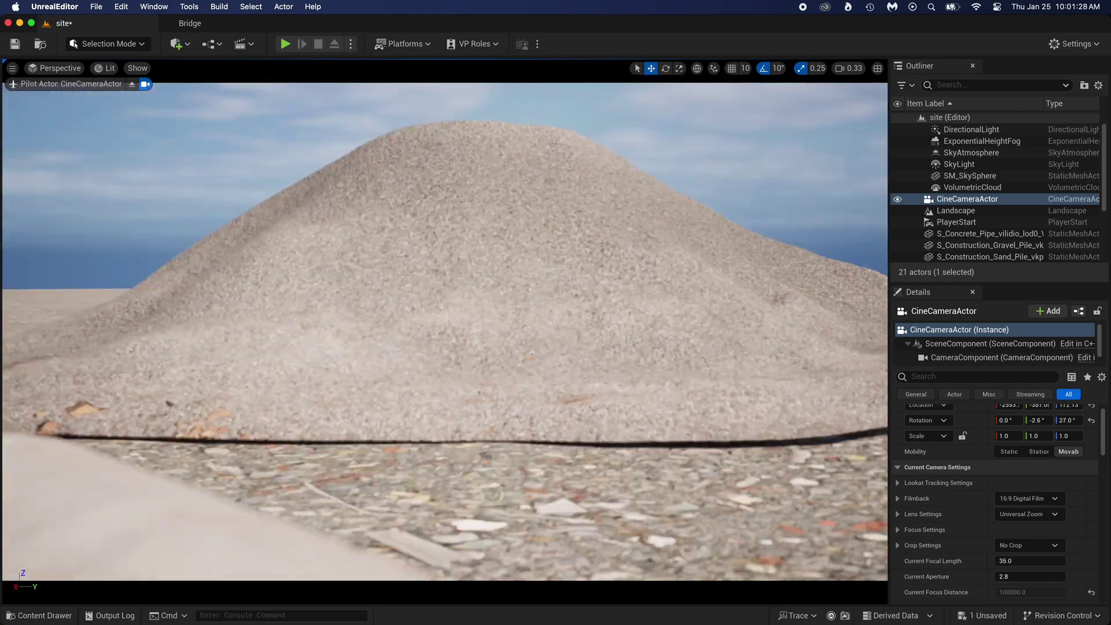
right_click_drag(482, 317, 423, 237)
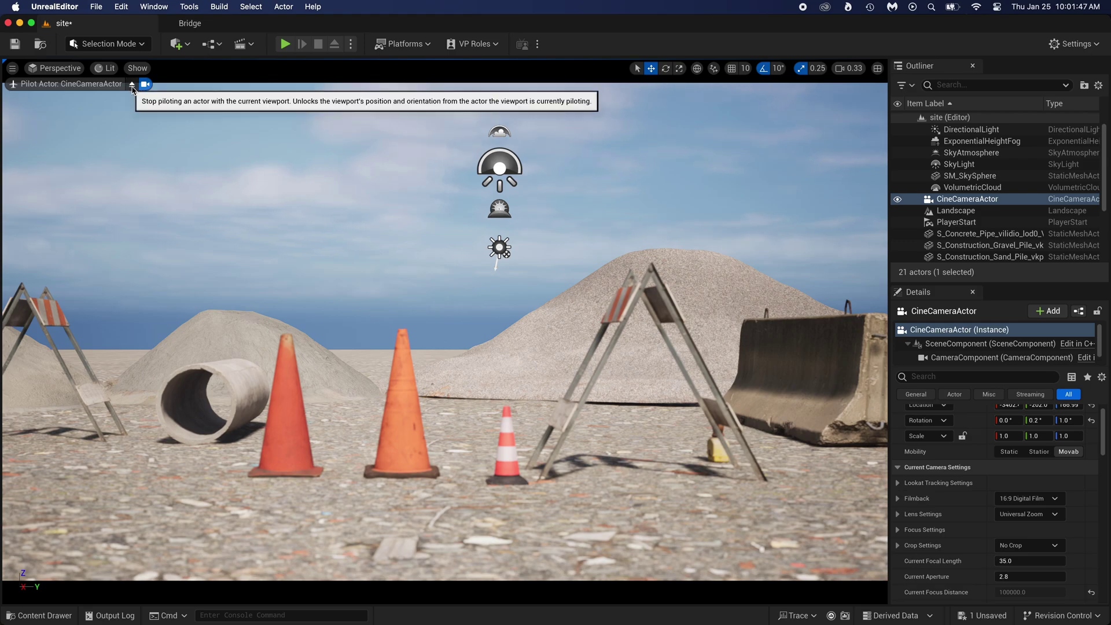
left_click(132, 85)
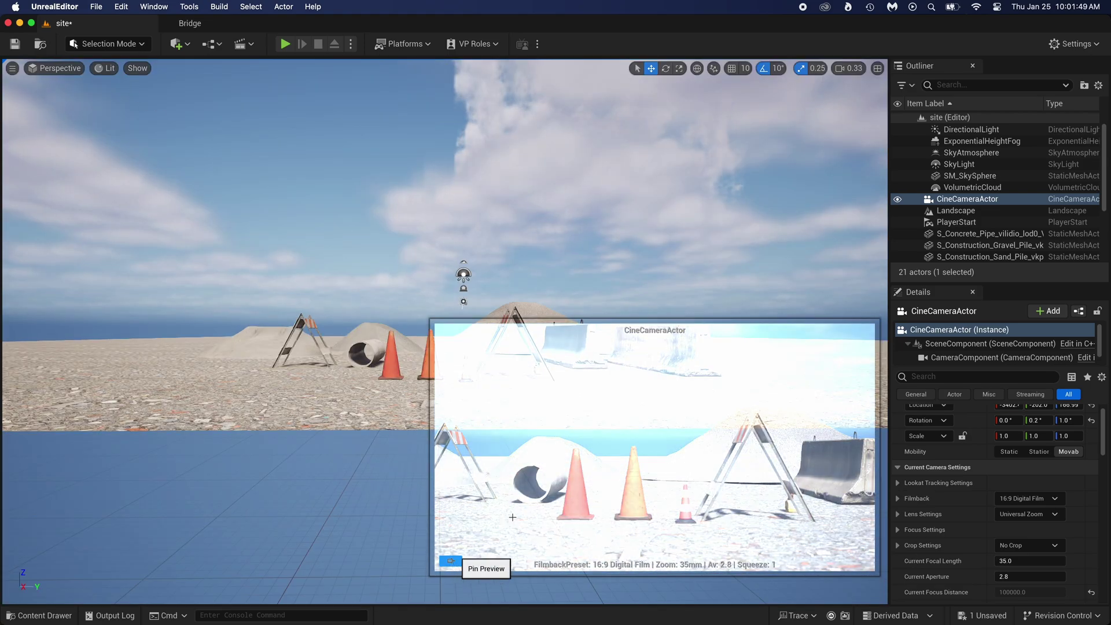
Pilot the CineCameraActor again, raise its framing slightly, stop piloting, and pin its preview
left_click(964, 200)
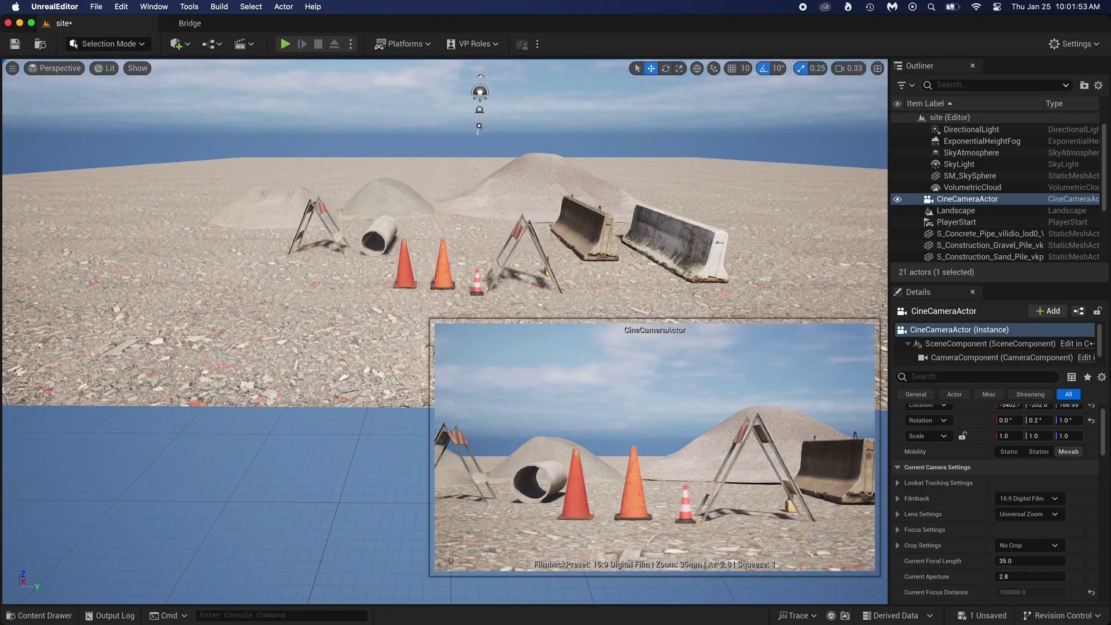
right_click_drag(356, 264, 355, 301)
left_click(55, 67)
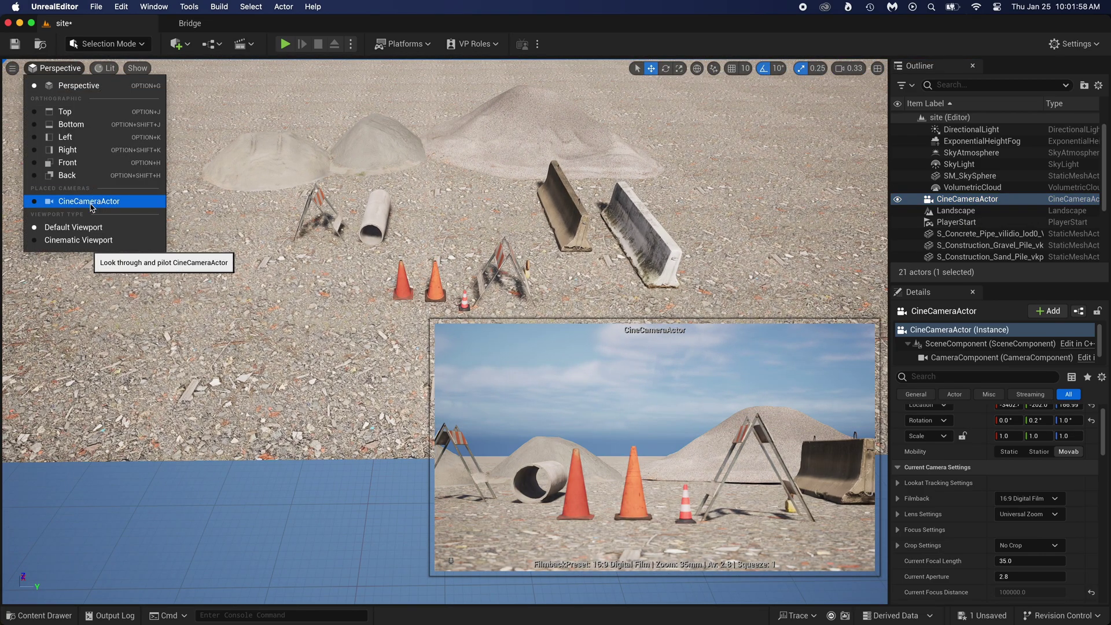
left_click(91, 199)
mouse_move(487, 393)
middle_mouse_down()
mouse_move(488, 370)
mouse_move(488, 385)
middle_mouse_up()
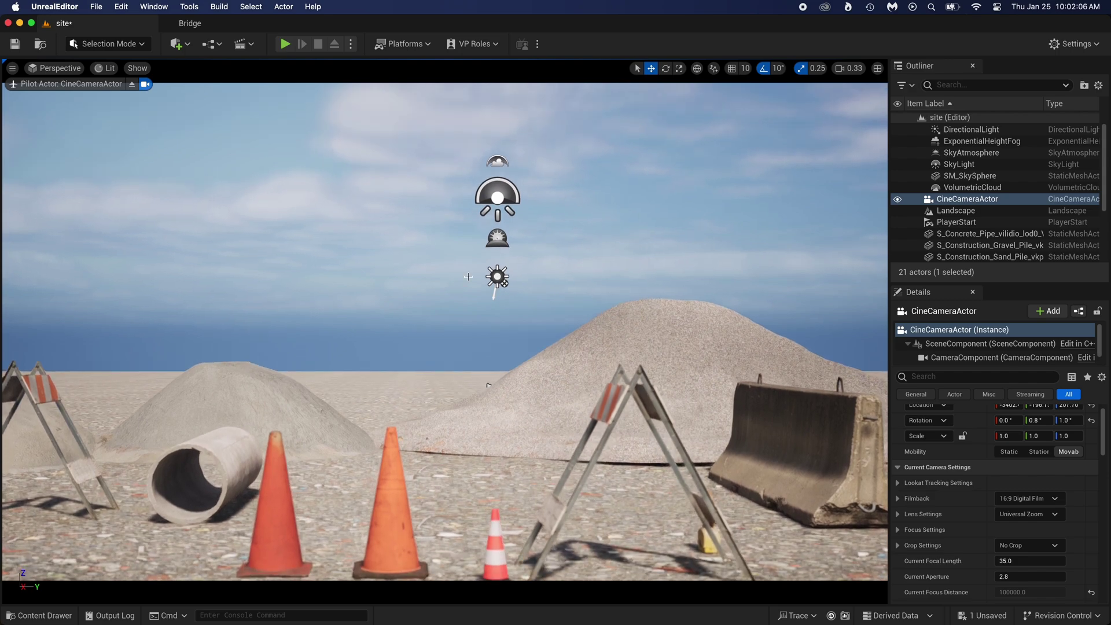
left_click(132, 84)
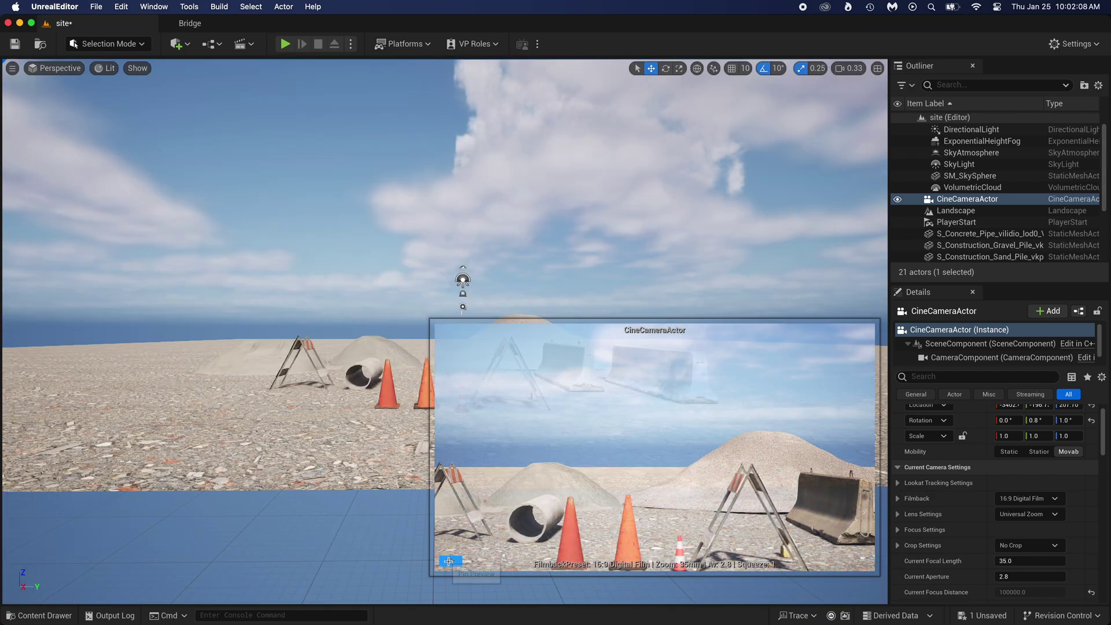
Move the metal barricade near the cones toward the camera and rotate it to -30° about Z
right_click_drag(448, 286, 475, 221)
left_click(486, 219)
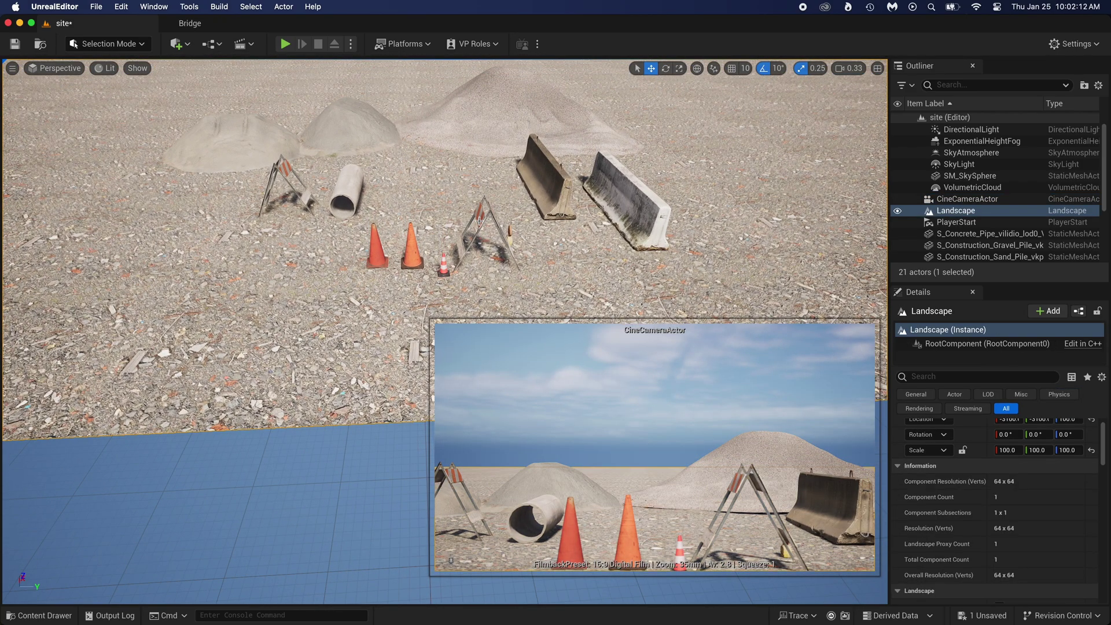
left_click(479, 221)
left_click_drag(479, 221, 479, 174)
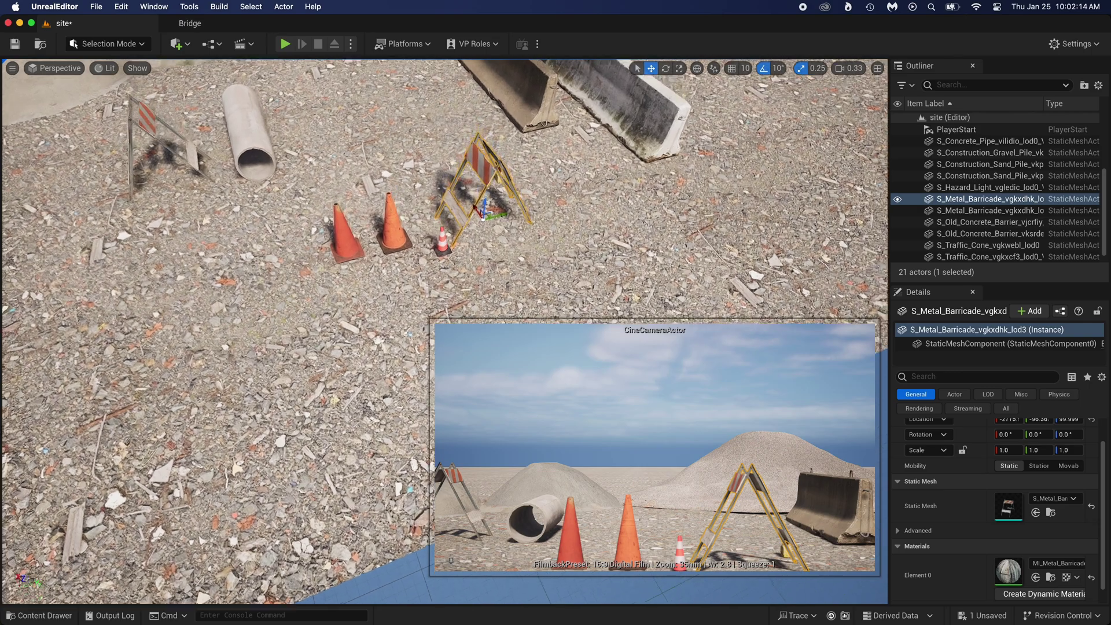
mouse_move(480, 209)
left_mouse_down("alt")
mouse_move(450, 244)
mouse_move(483, 256)
mouse_move(397, 318)
mouse_move(394, 354)
mouse_move(466, 275)
mouse_move(452, 293)
left_mouse_up("alt")
key("e")
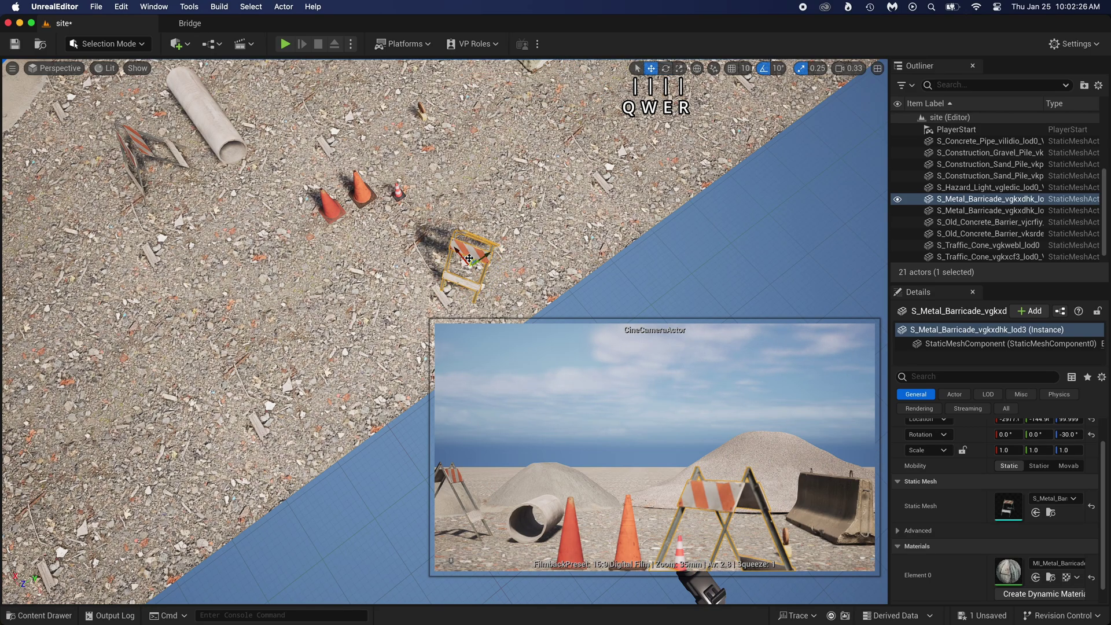
left_click_drag(538, 229, 448, 260, "alt")
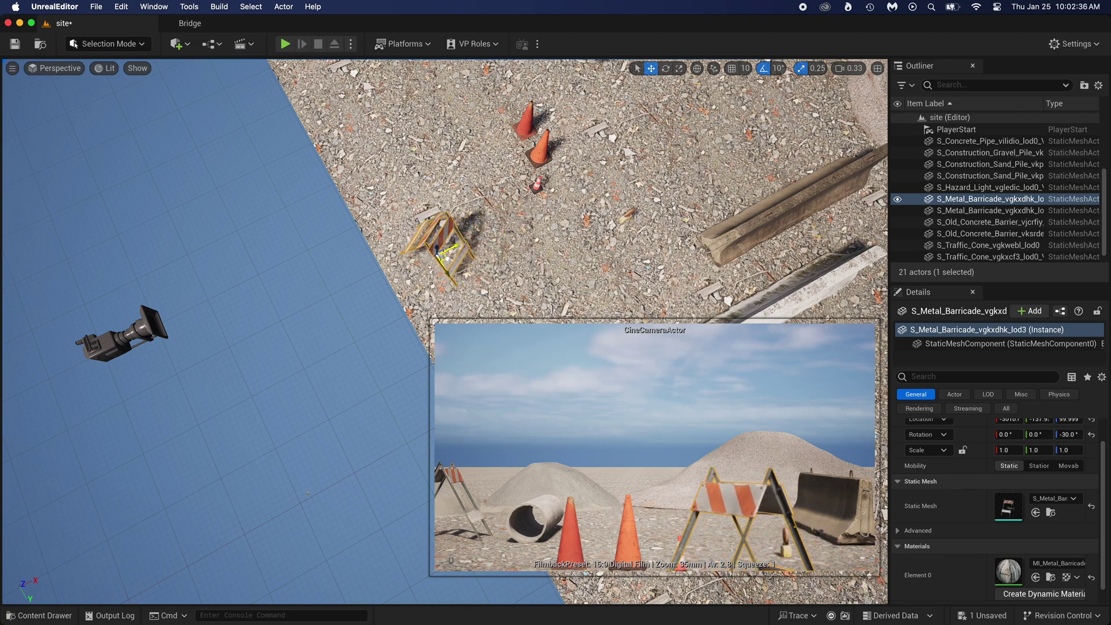
Select the CineCameraActor and reposition it slightly forward and lower to tighten the framing of the site
left_click(124, 334)
mouse_move(231, 206)
right_mouse_down()
mouse_move(232, 168)
mouse_move(231, 206)
right_mouse_up()
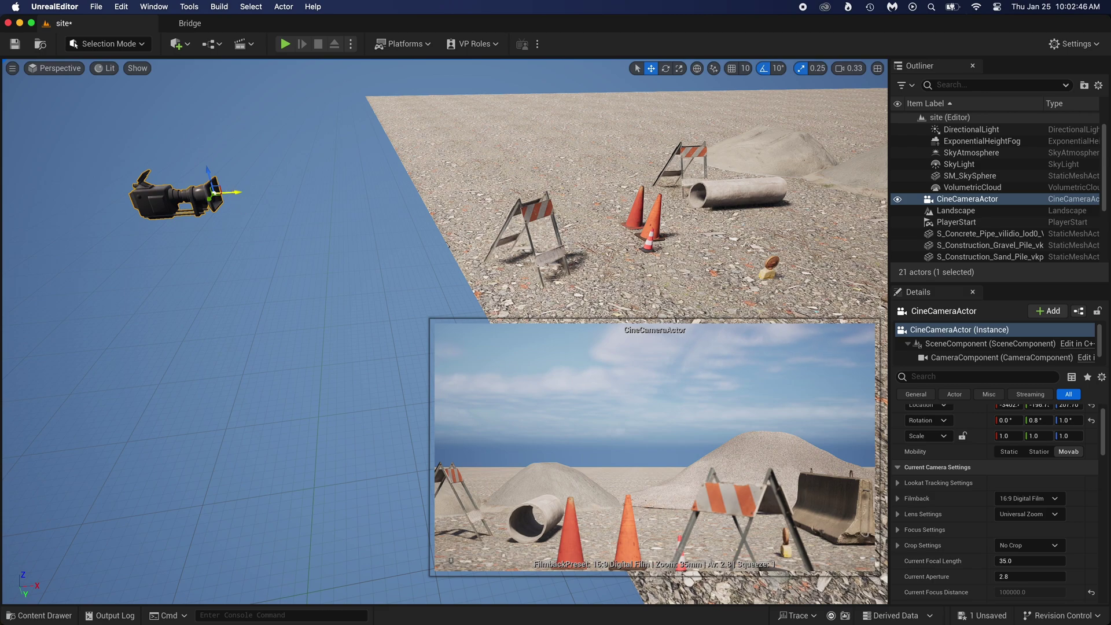
mouse_move(231, 192)
left_mouse_down()
mouse_move(247, 192)
mouse_move(223, 175)
mouse_move(228, 206)
left_mouse_up()
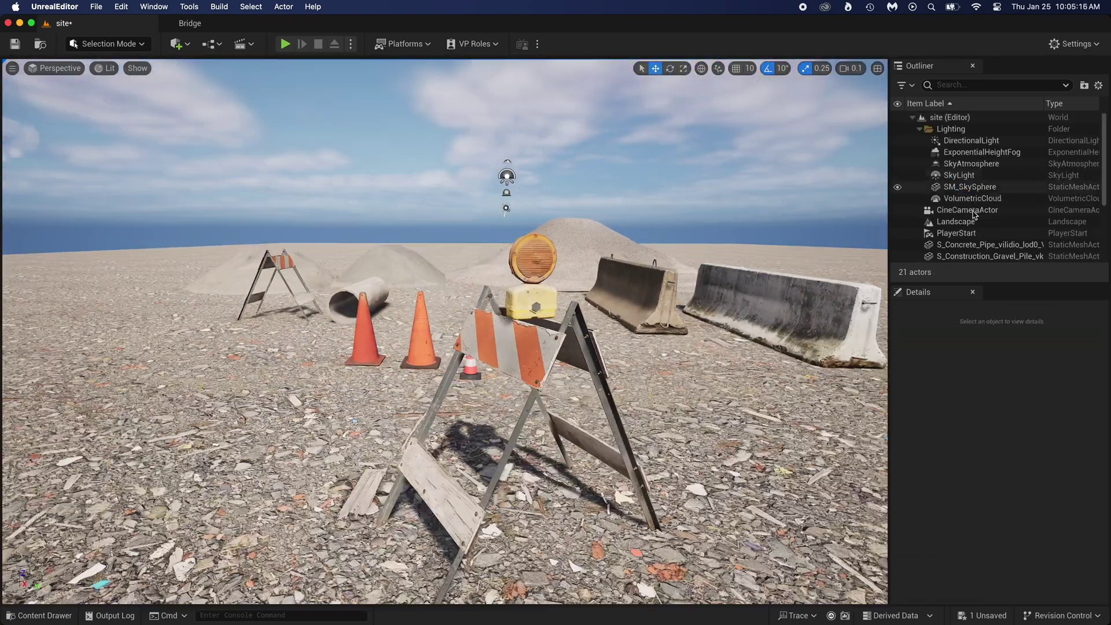
Pilot the CineCameraActor again, nudge its position slightly, and save the level
left_click(974, 212)
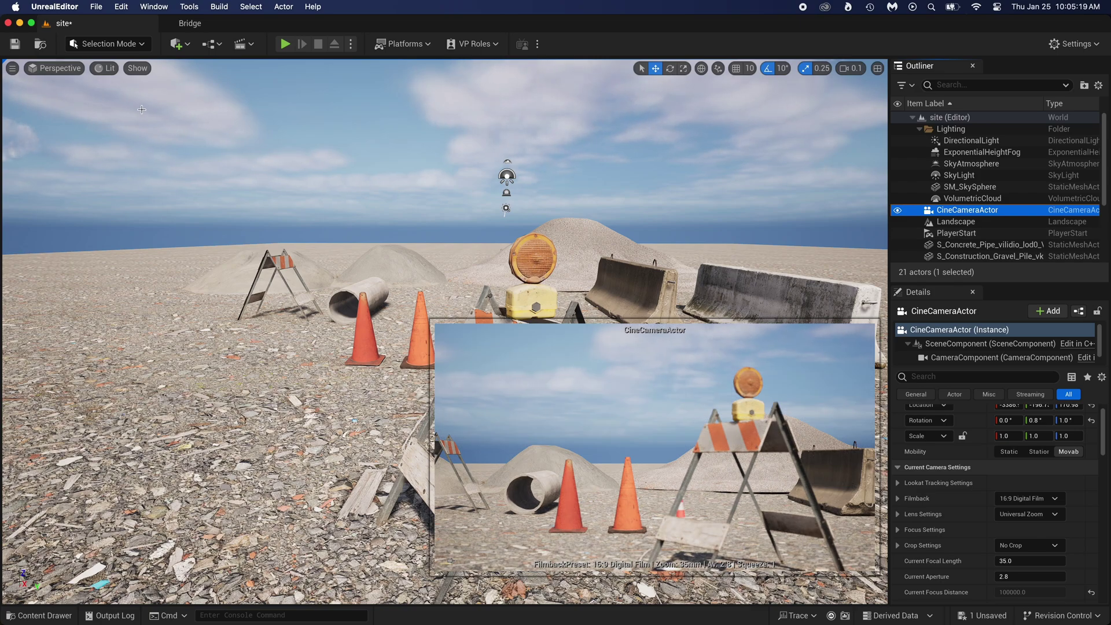
left_click(53, 68)
left_click(75, 203)
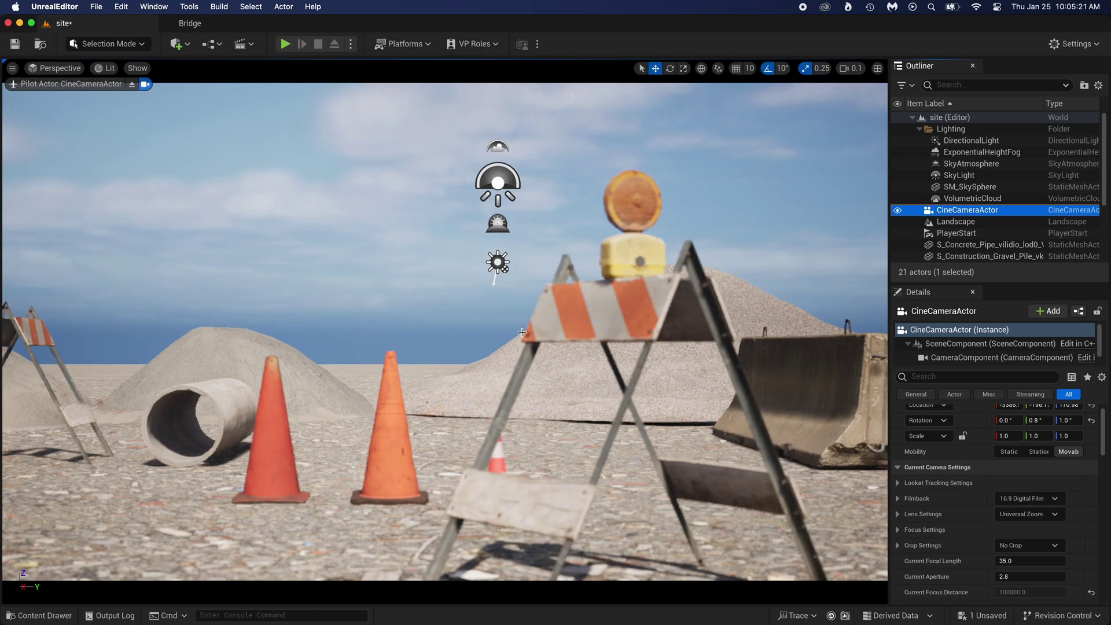
scroll(496, 398, "up", 3)
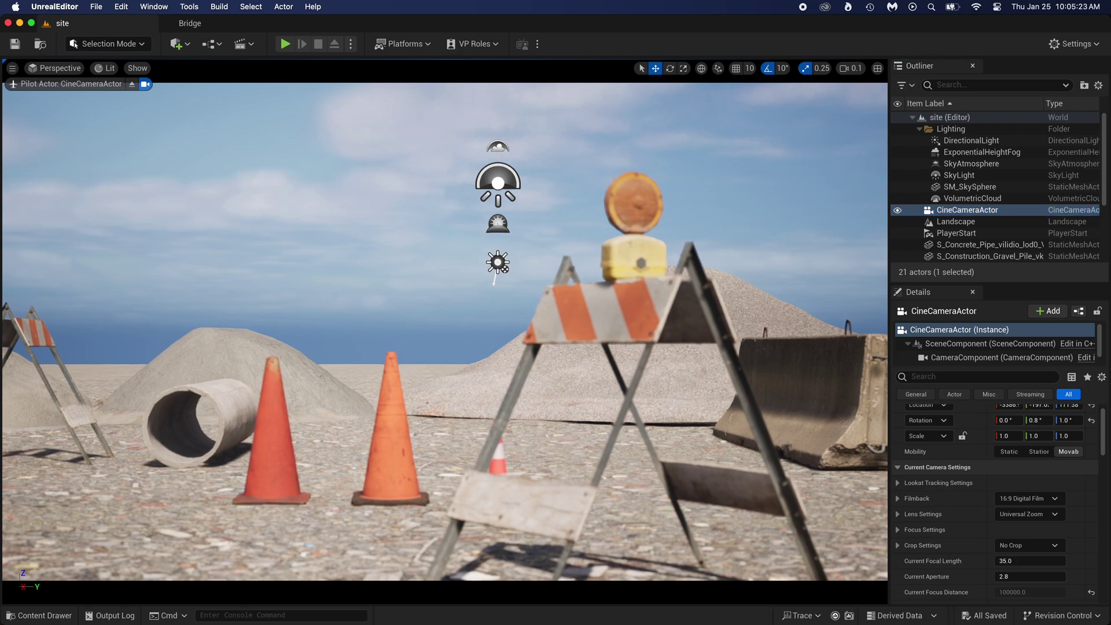
Raise the piloted CineCameraActor slightly and turn it to 0.8° about Z to refine the framing
mouse_move(483, 423)
right_mouse_down()
mouse_move(463, 423)
mouse_move(476, 423)
right_mouse_up()
scroll(468, 415, "up", 2)
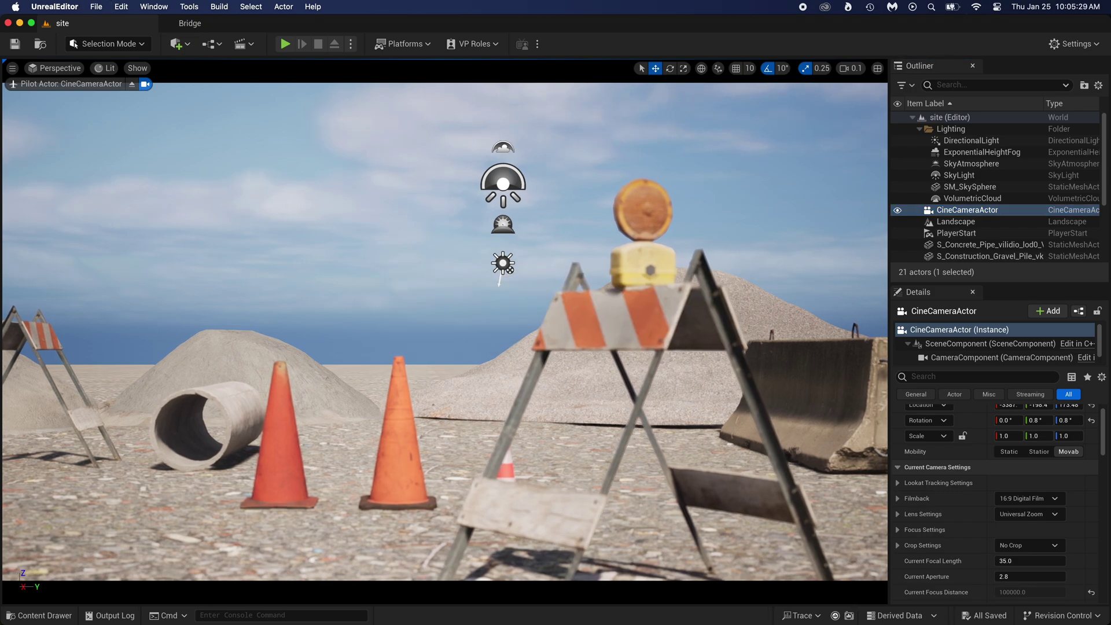
middle_click_drag(481, 412, 873, 264)
Set the CineCameraActor's manual focus distance by sampling the depth of the striped board on the foreground barricade
left_click(963, 209)
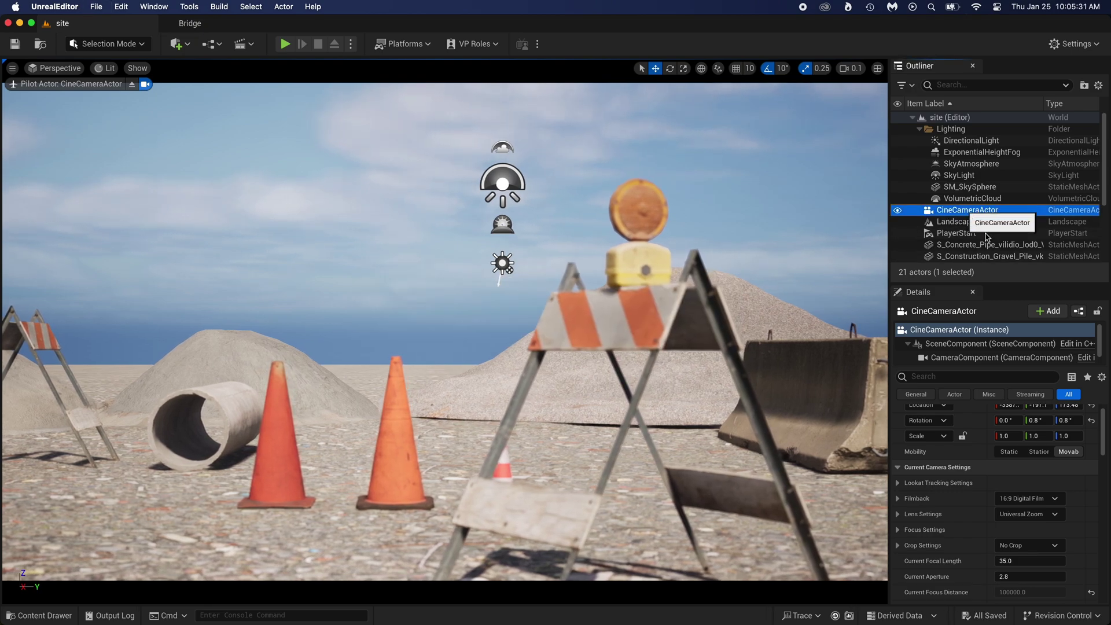
left_click_drag(1102, 425, 1105, 436)
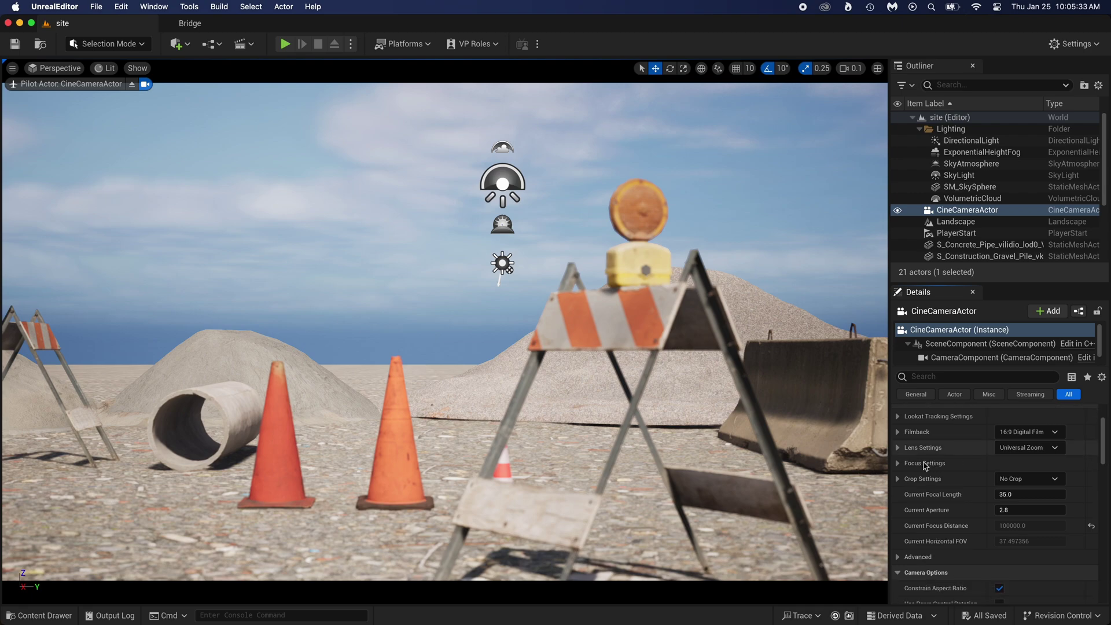
left_click(899, 464)
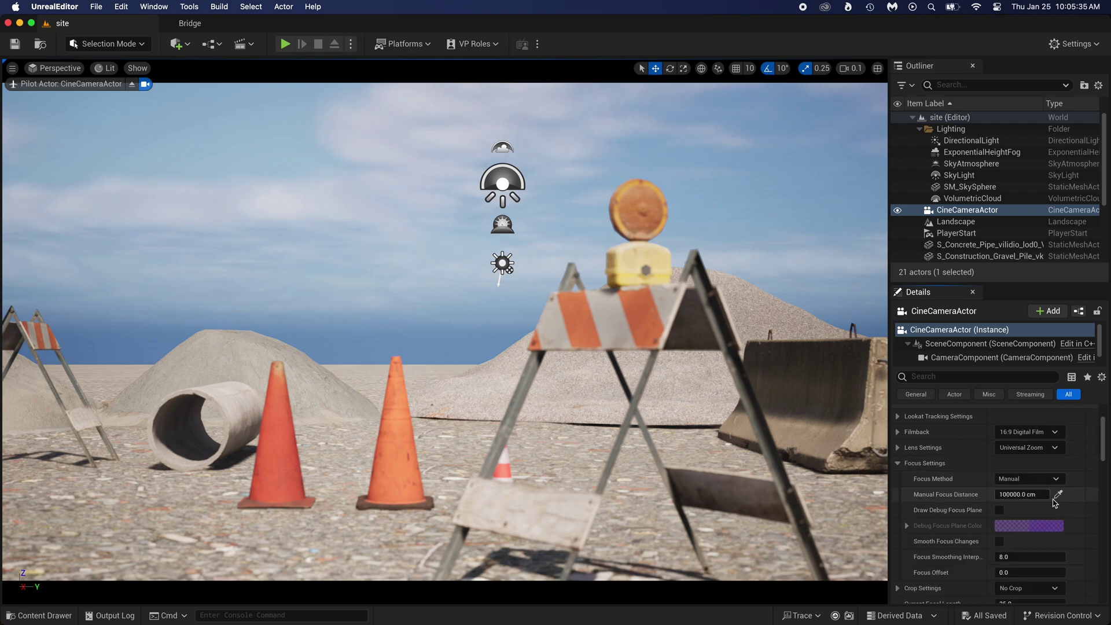
left_click(1059, 495)
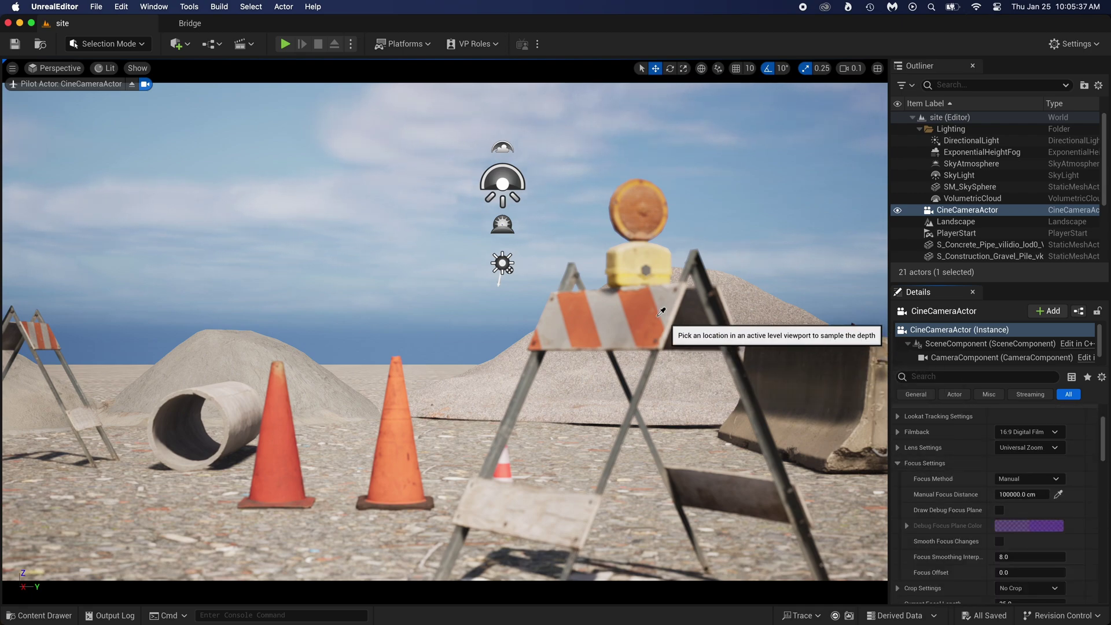
left_click(638, 314)
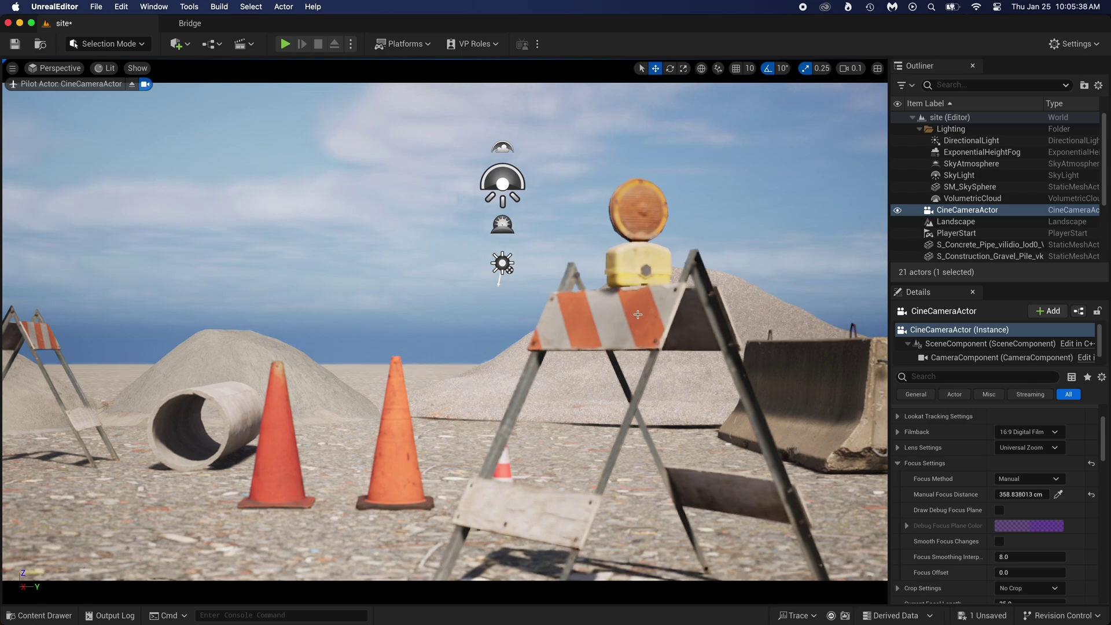
Check the foreground barricade's sharpness and review the CineCameraActor's focus settings and current aperture
left_click(572, 318)
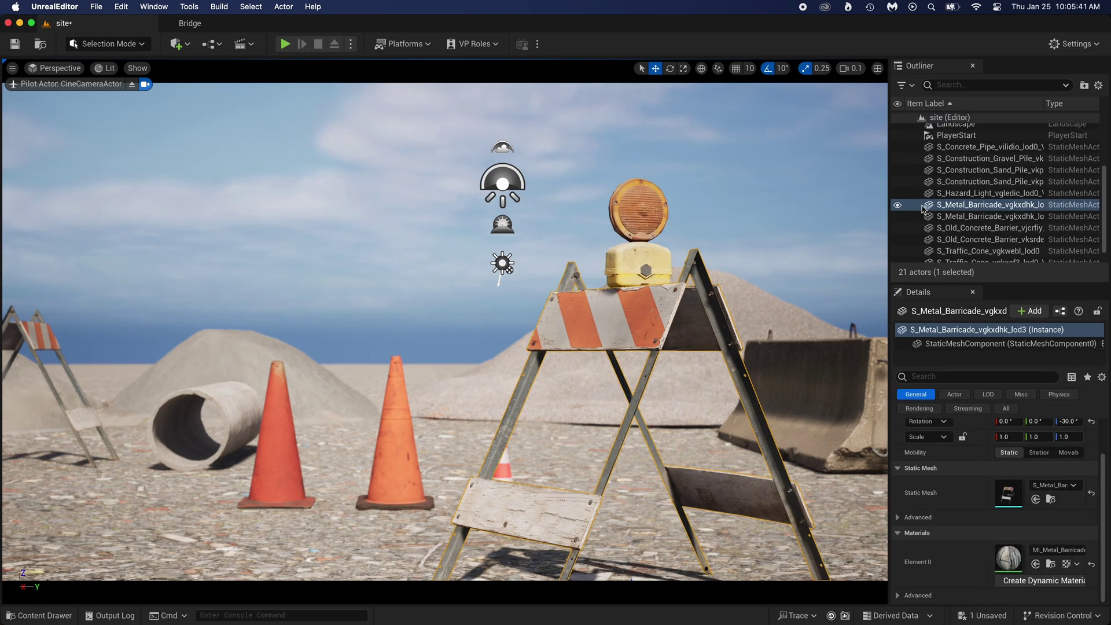
scroll(926, 197, "up", 2)
left_click(966, 161)
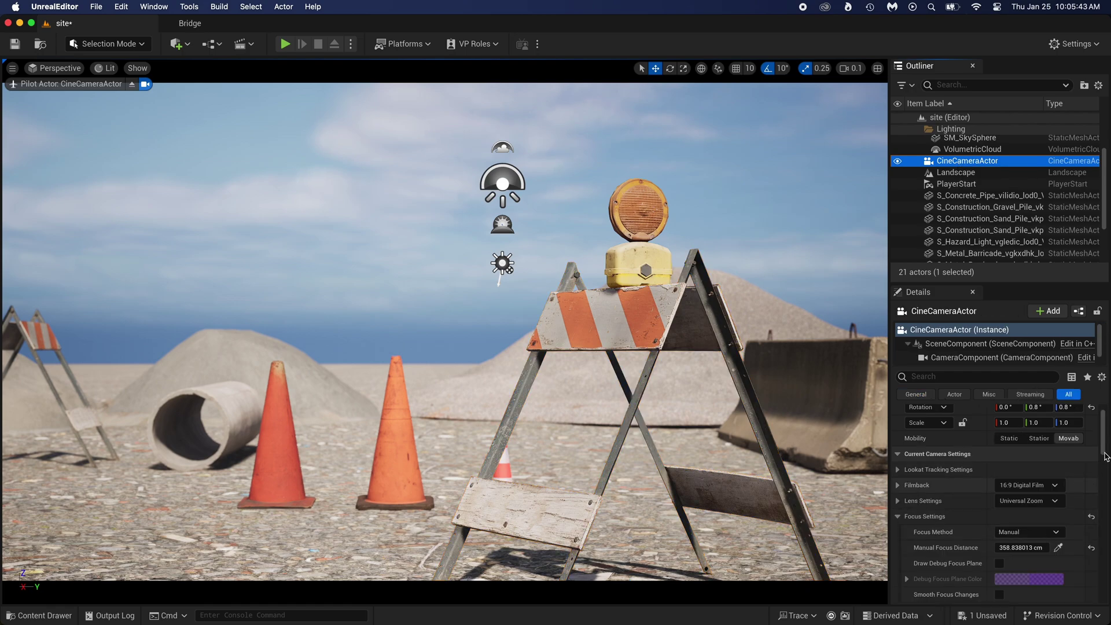
scroll(1105, 454, "down", 3)
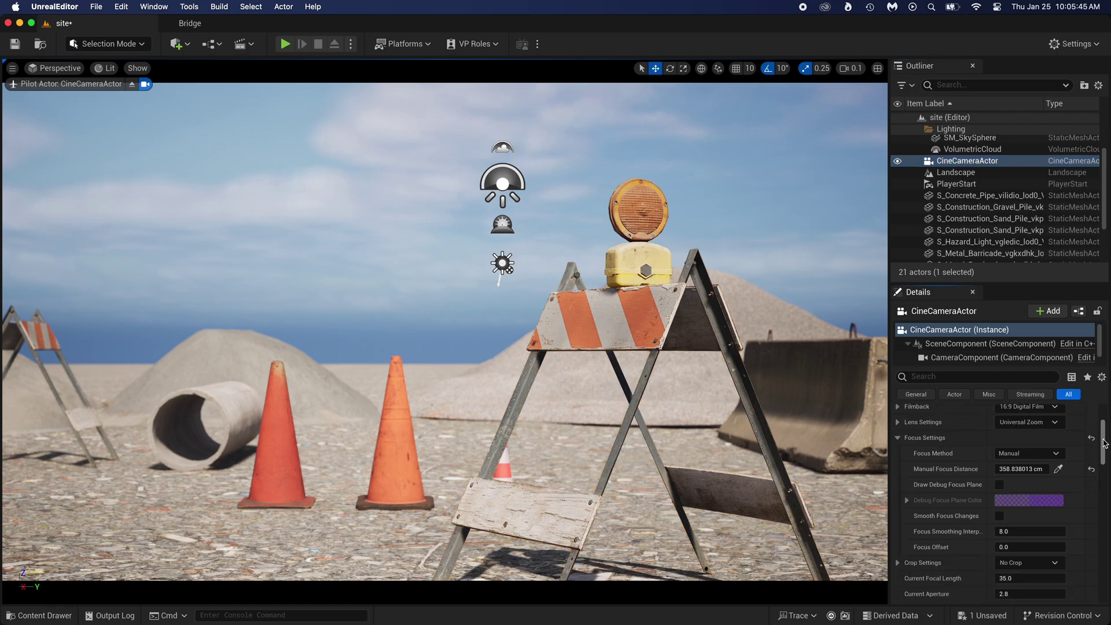
left_click_drag(1103, 441, 1104, 445)
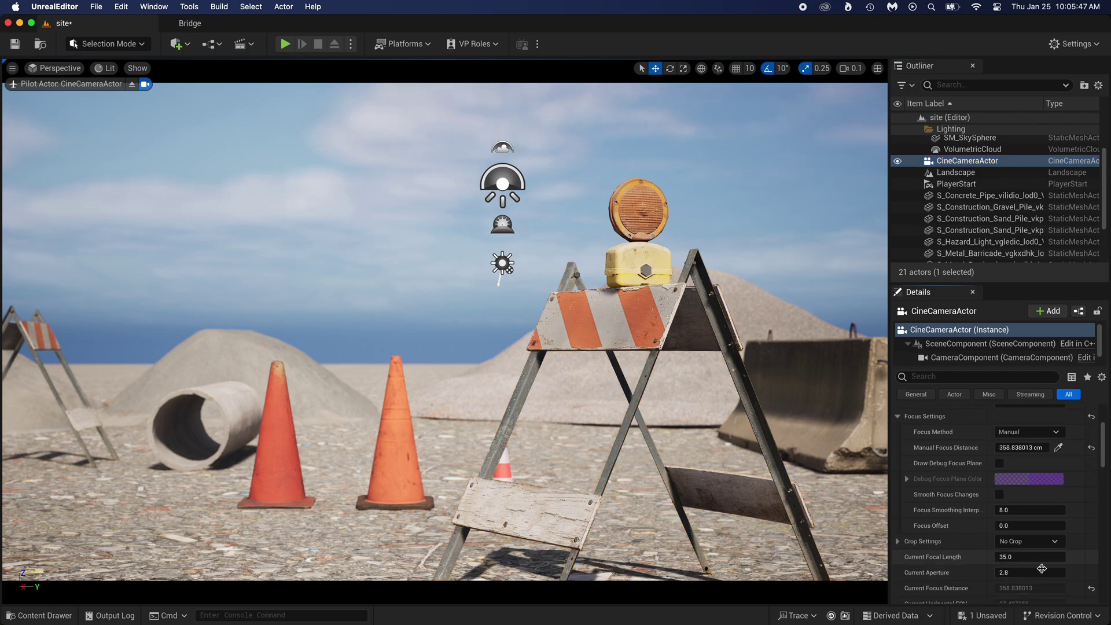
left_click_drag(1021, 572, 998, 572)
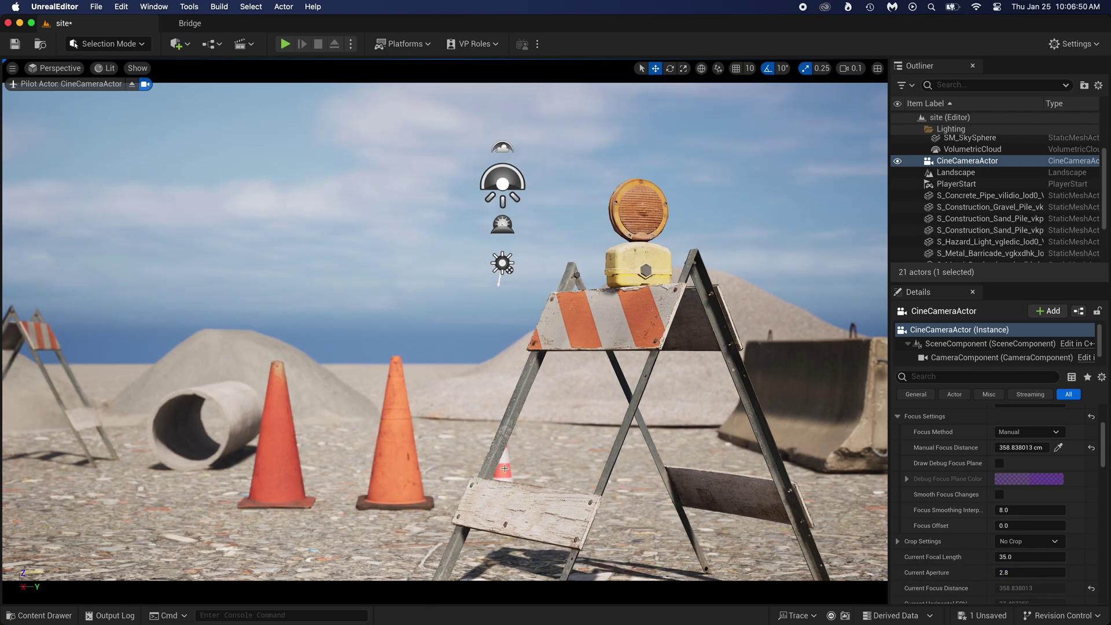
Move the small striped traffic cone from behind the foreground barricade to its right side and stop piloting the camera
left_click(505, 468)
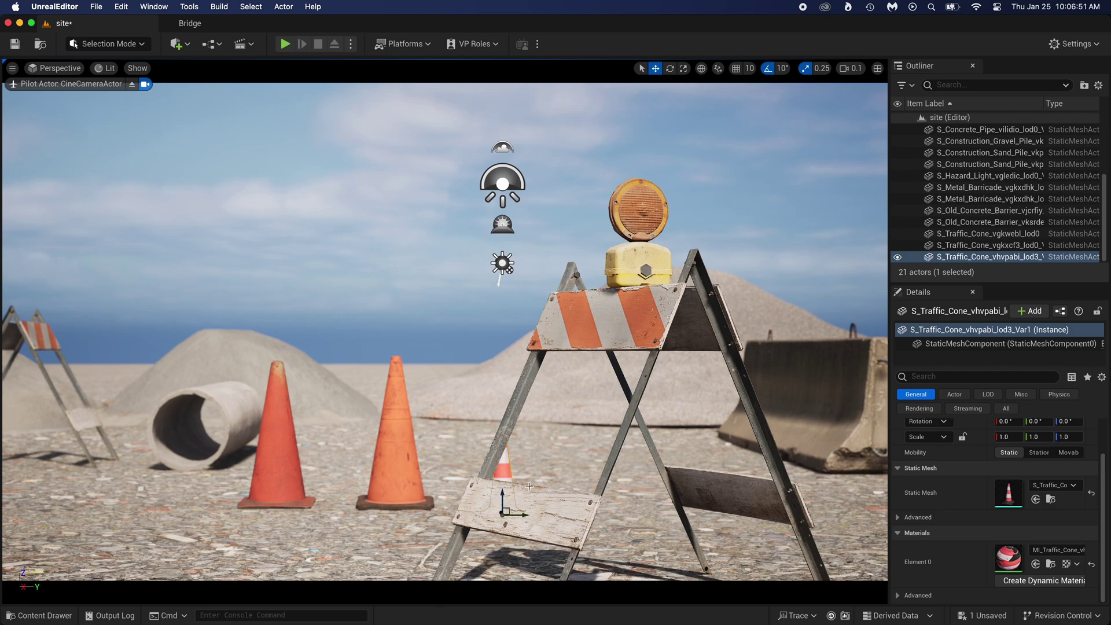
left_click_drag(524, 514, 865, 555)
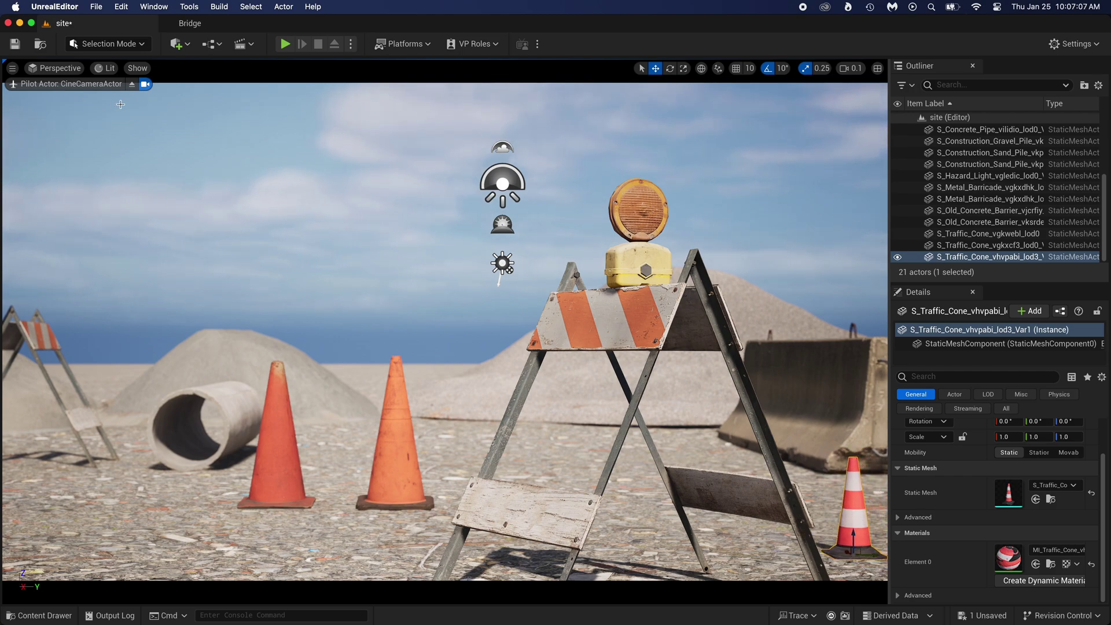
left_click(133, 85)
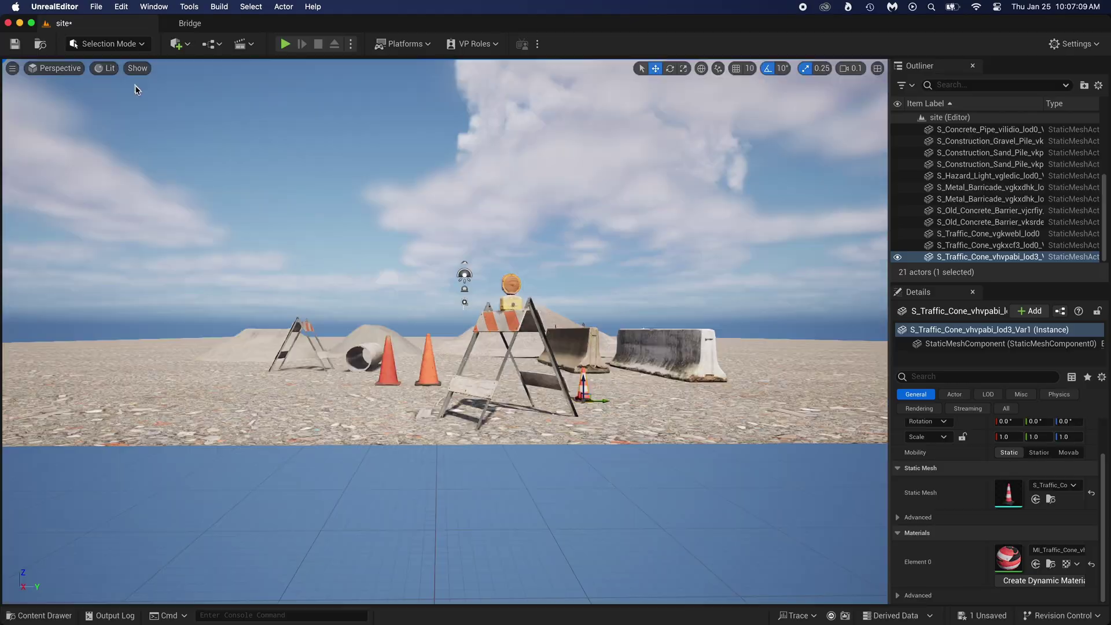
Browse the Roadside Construction collection in Bridge for Concrete Debris and list the Construction Debris assets
left_click(190, 23)
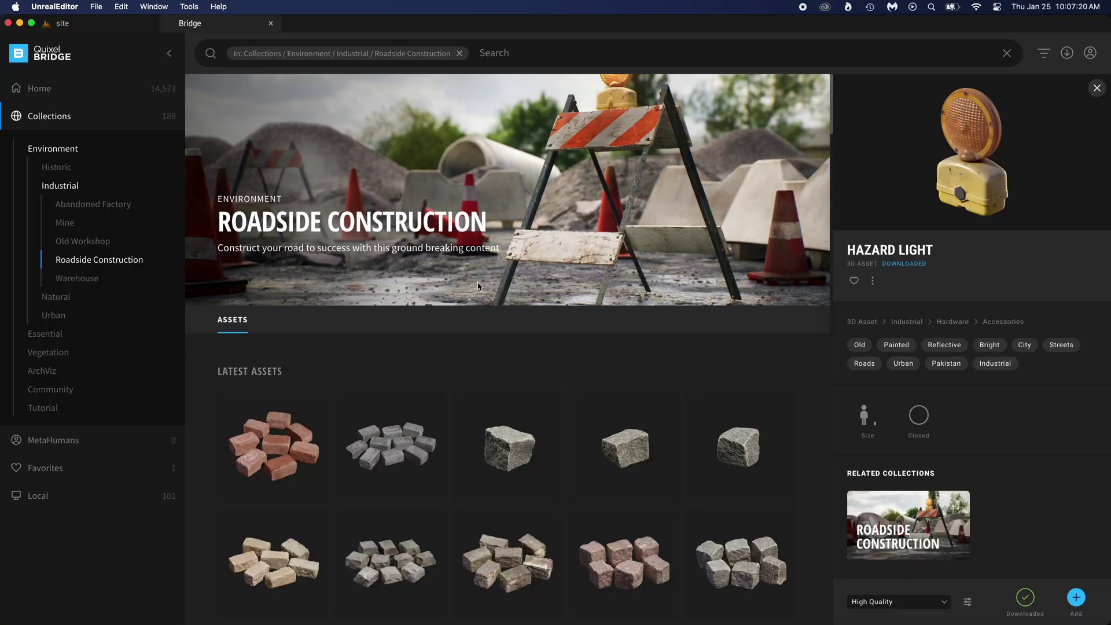
scroll(478, 285, "down", 3)
scroll(474, 322, "down", 4)
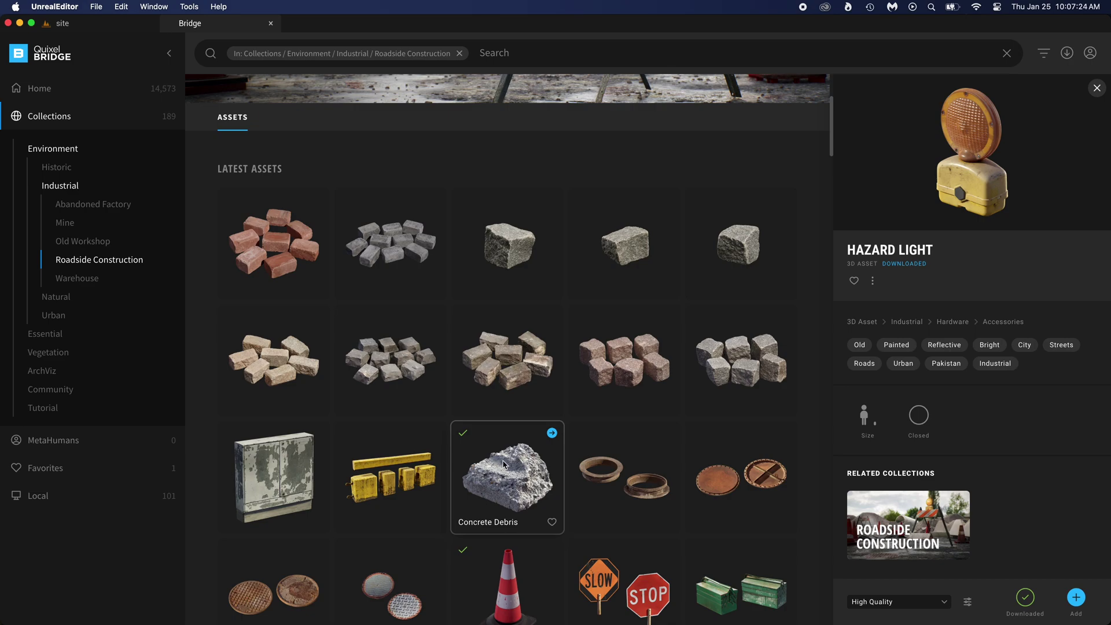
scroll(503, 464, "down", 1)
left_click(436, 293)
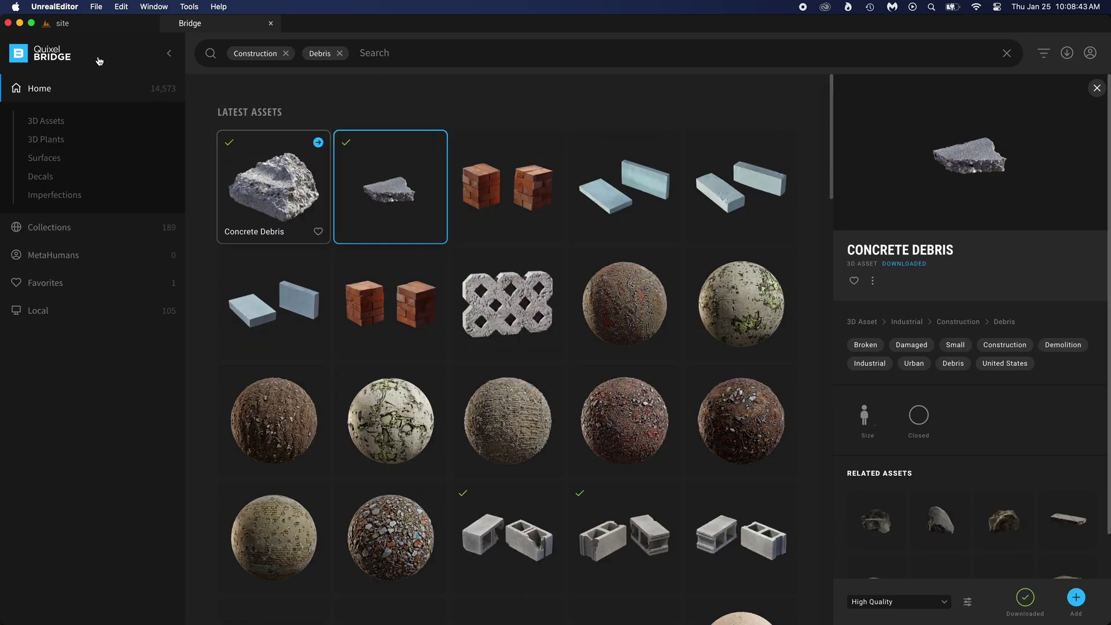
Place two Concrete Debris pieces and two concrete bricks on the rubble near the striped cone with Bridge docked beside the viewport
left_click_drag(222, 28, 807, 253)
left_click(873, 130)
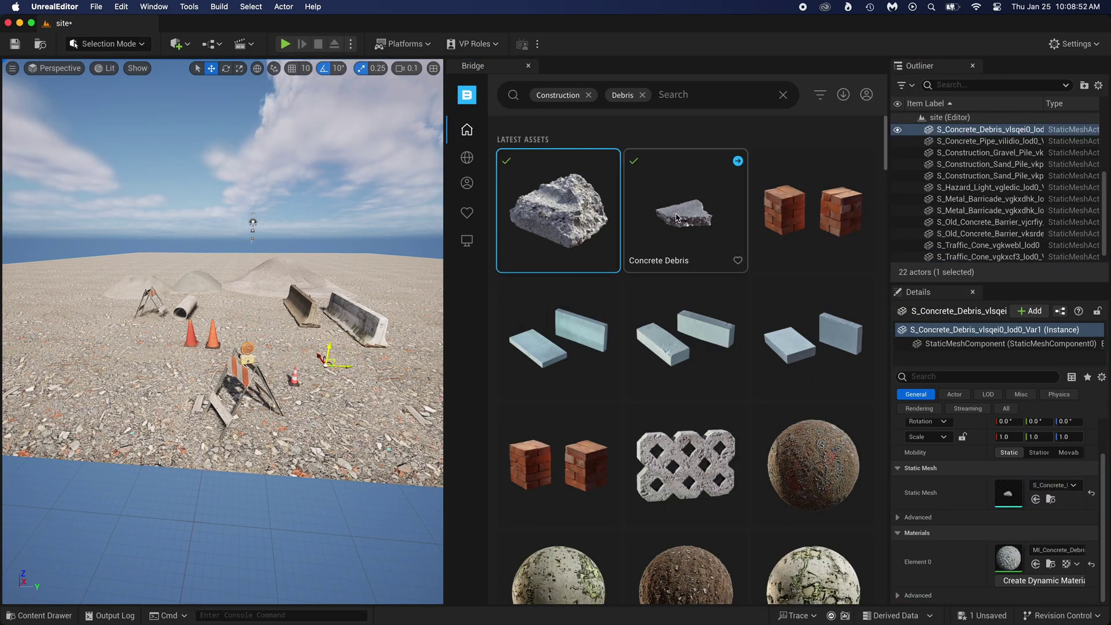
left_click_drag(686, 211, 346, 366)
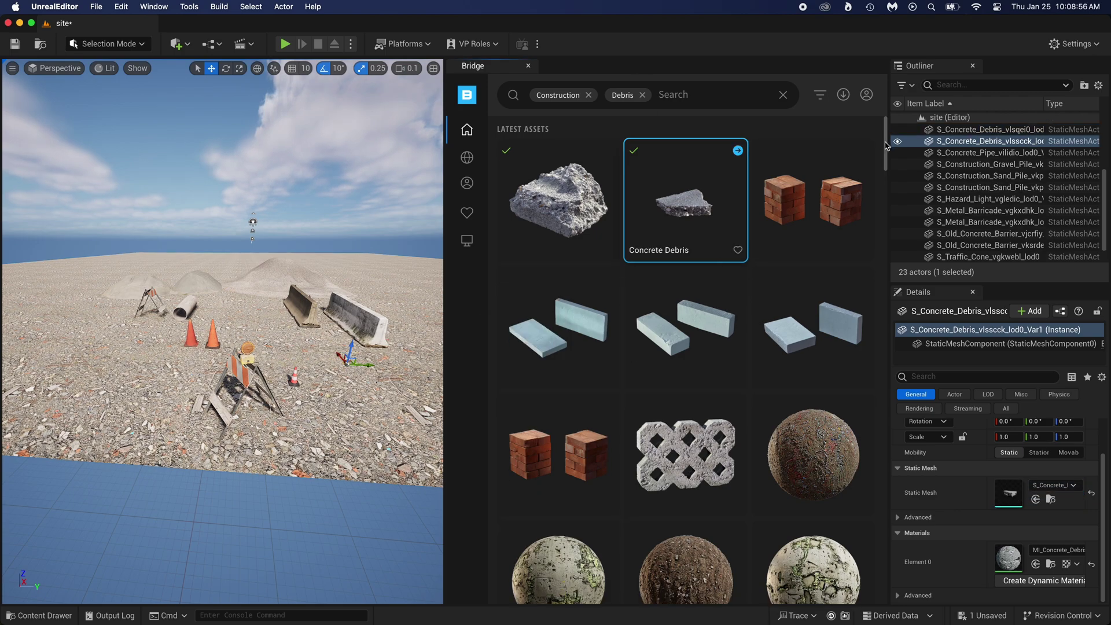
scroll(752, 243, "down", 10)
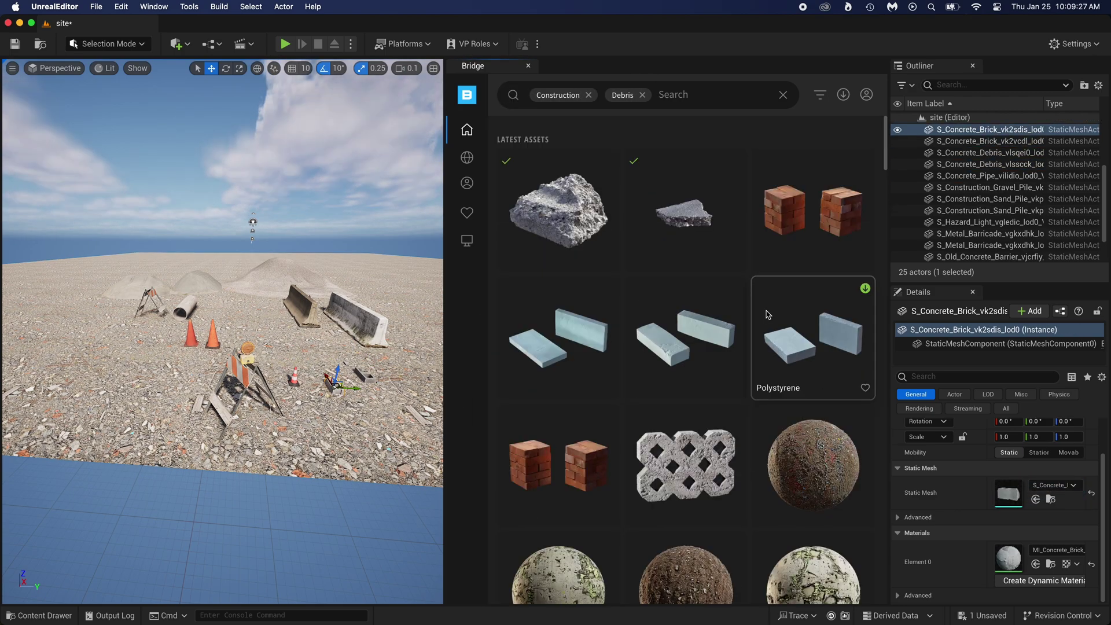
left_click_drag(497, 72, 131, 36)
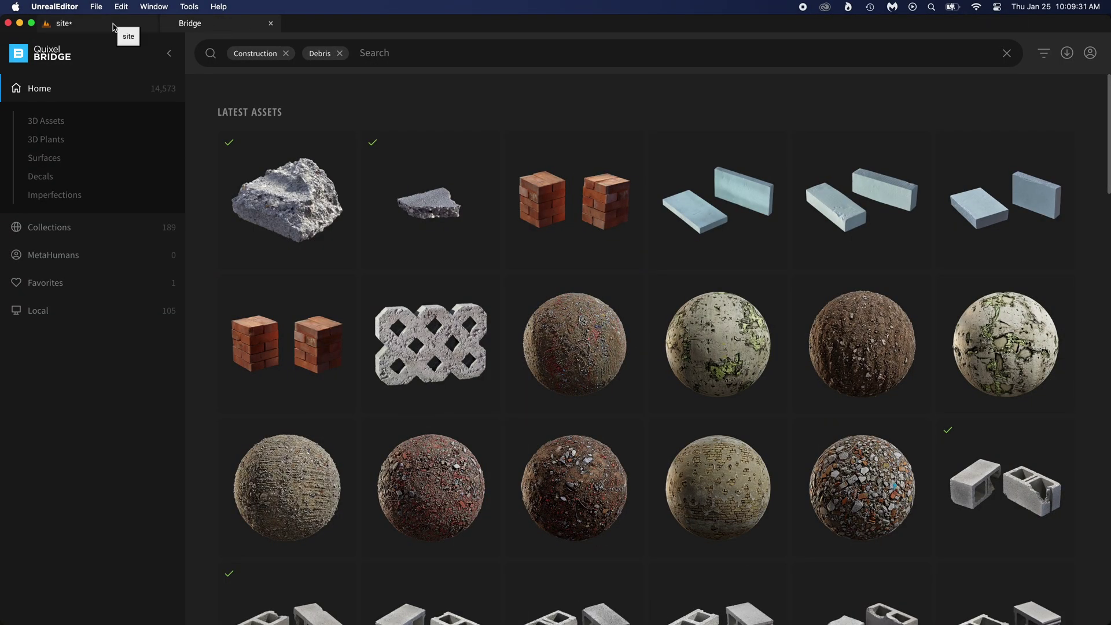
left_click(114, 26)
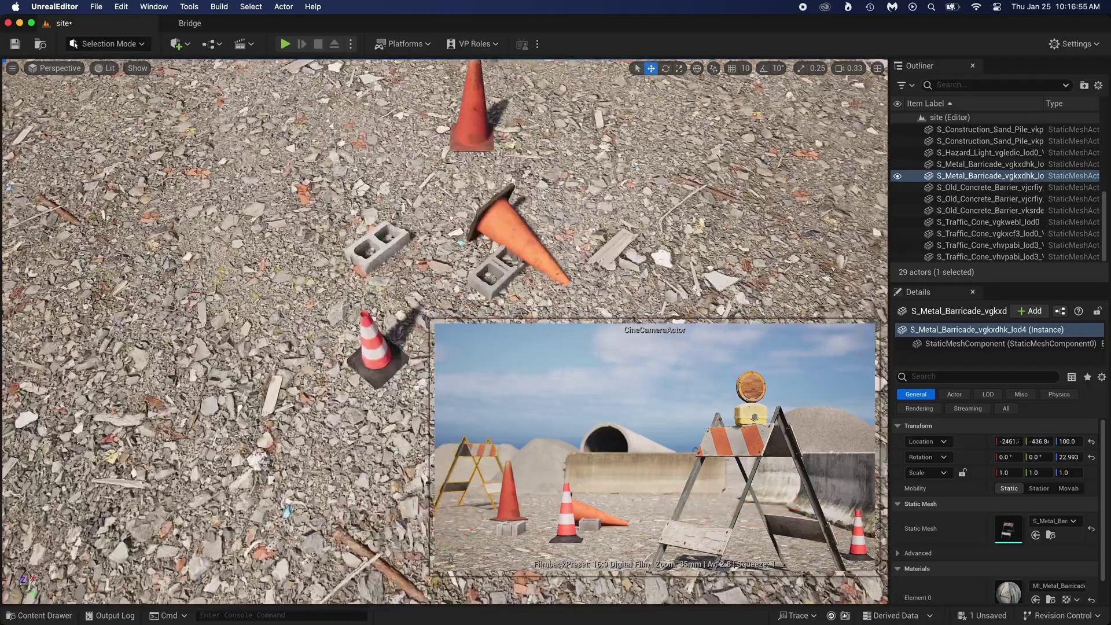
Find the low Concrete Barrier among Bridge's 3D street barriers, download it at High Quality, and export it to the project
left_click(191, 24)
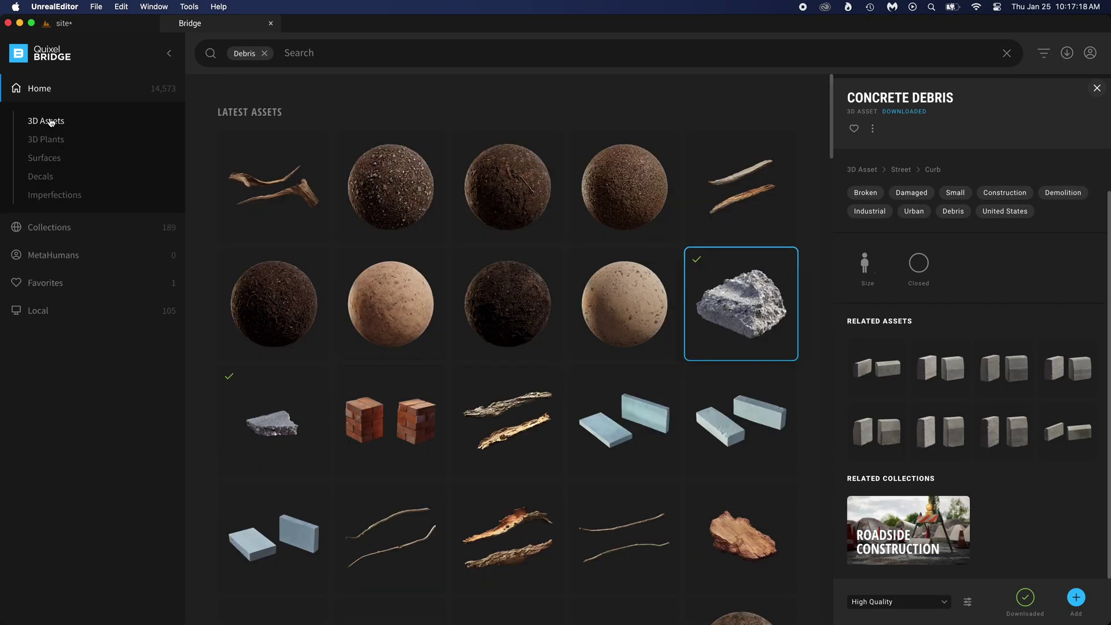
left_click(51, 120)
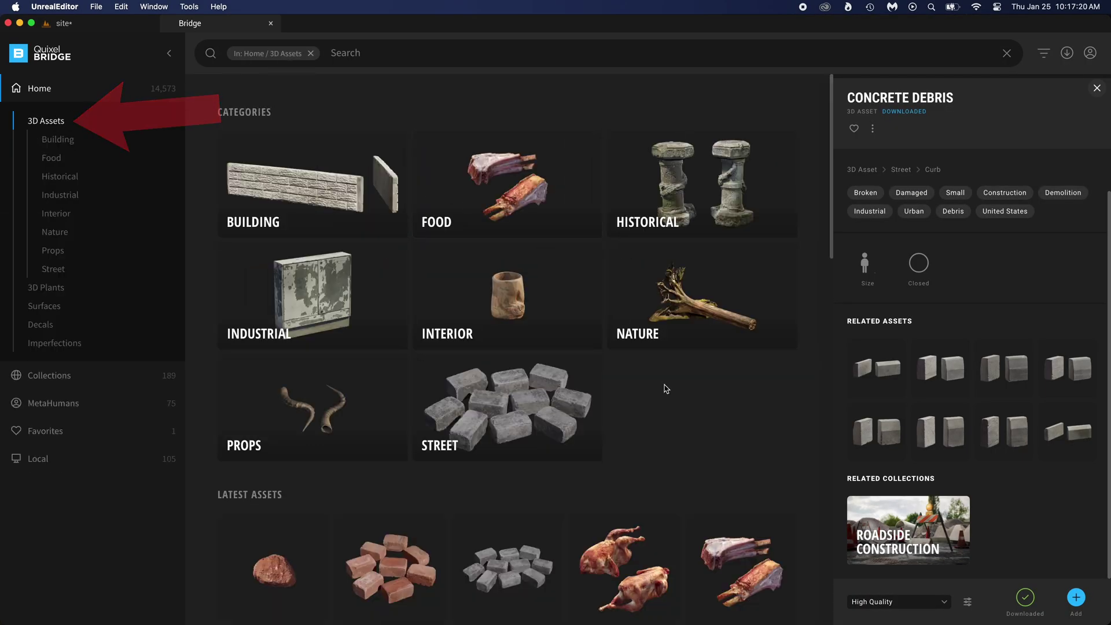
left_click(559, 398)
left_click(70, 291)
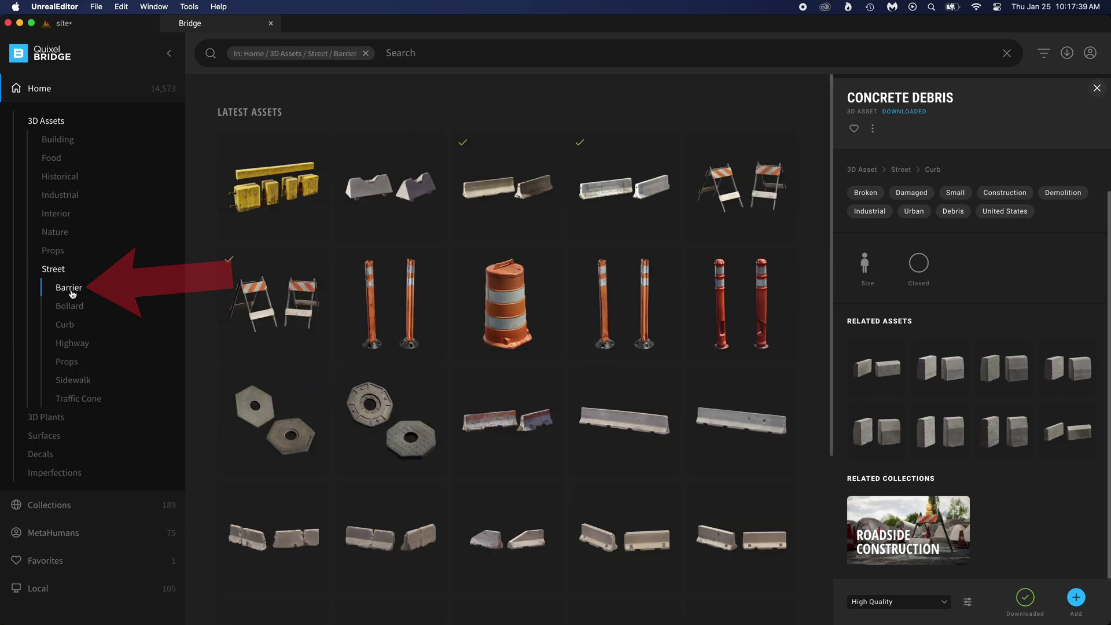
left_click(435, 142)
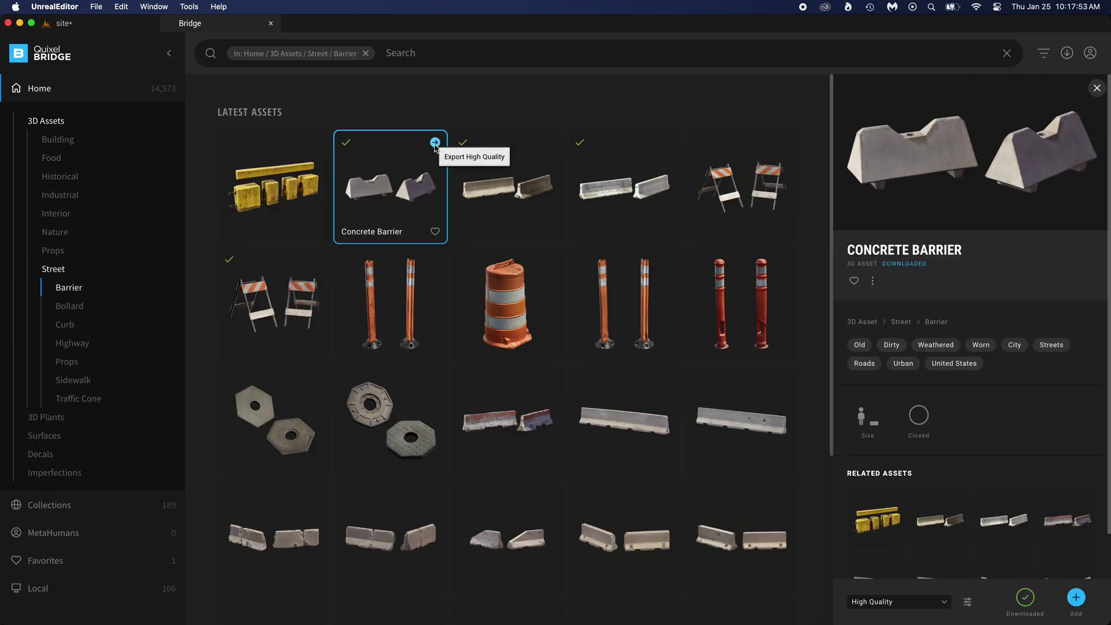
left_click(435, 143)
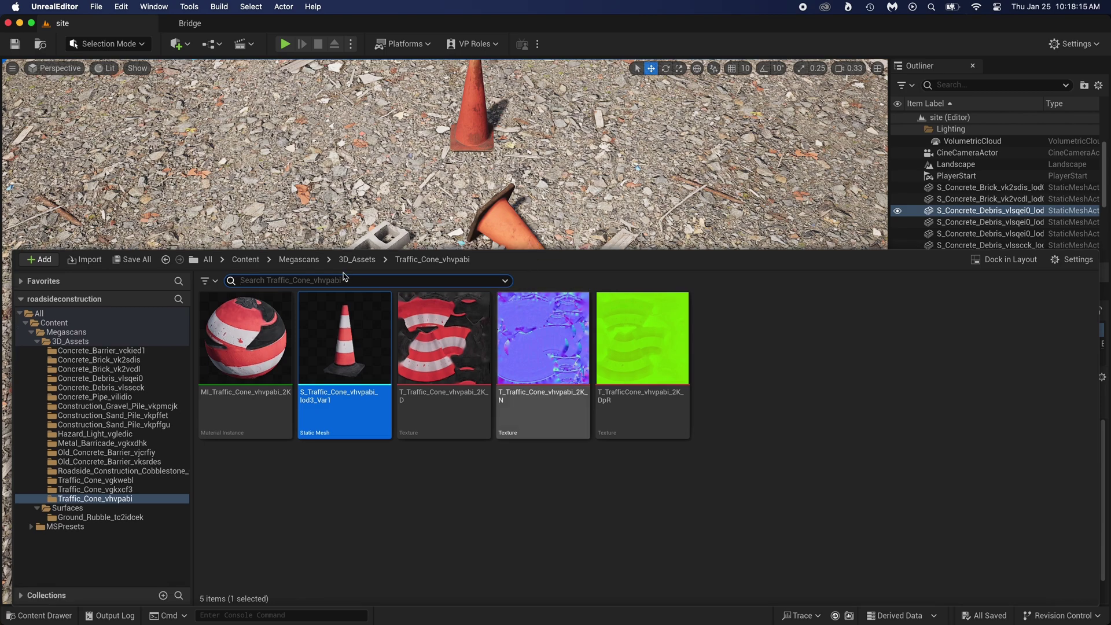
Place the static mesh from the Concrete_Barrier_vckied1 folder on the rubble near the upright orange cone
left_click(351, 260)
double_click(348, 344)
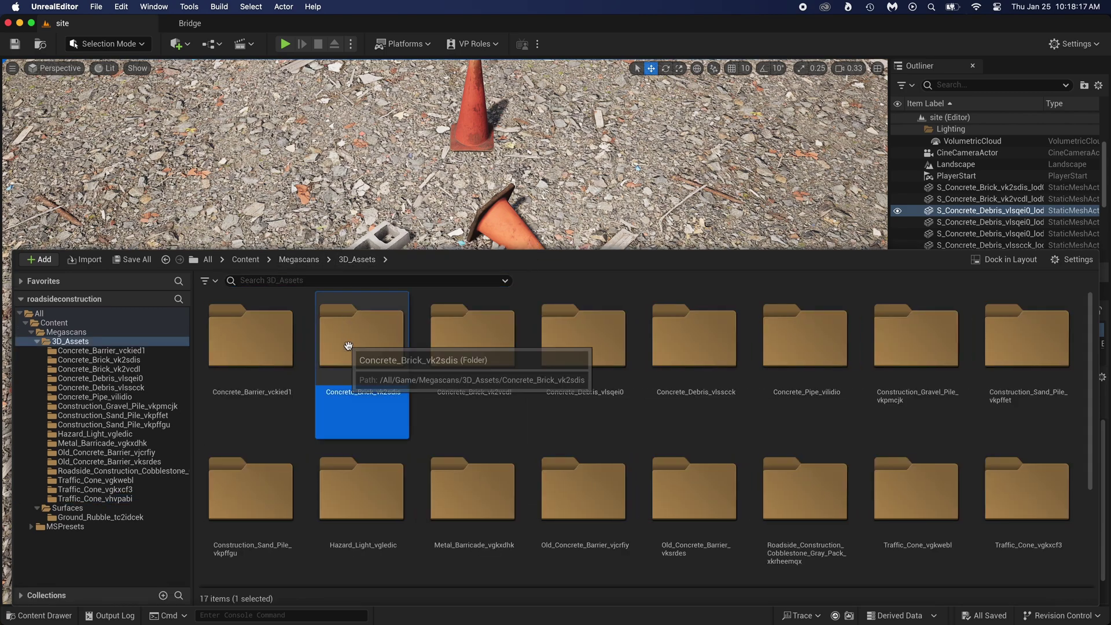
left_click(356, 259)
double_click(278, 324)
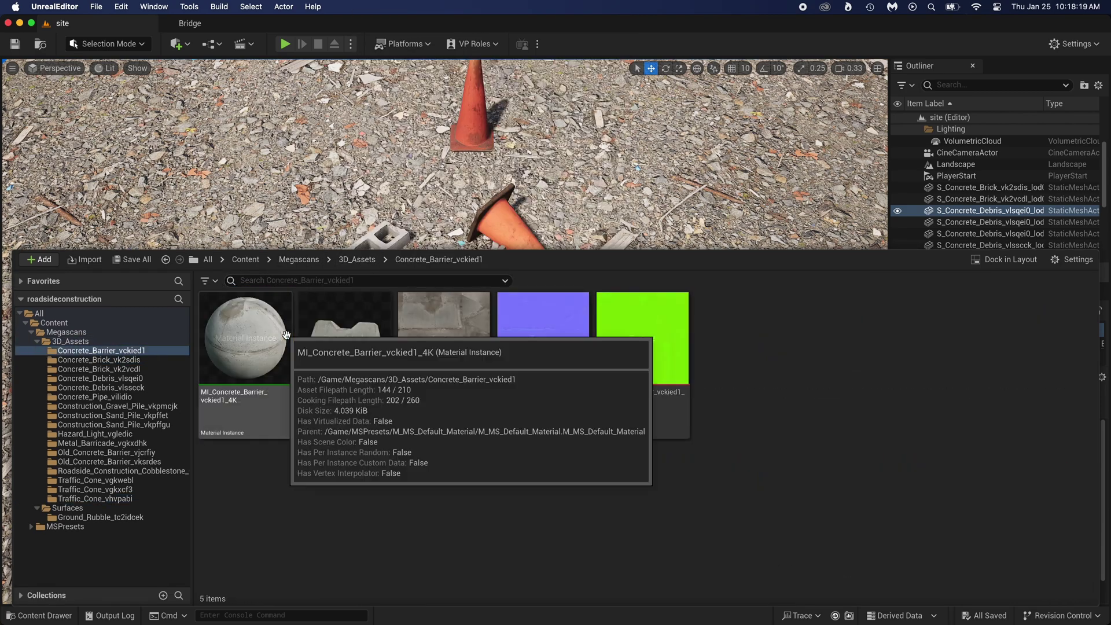
left_click_drag(345, 341, 359, 101)
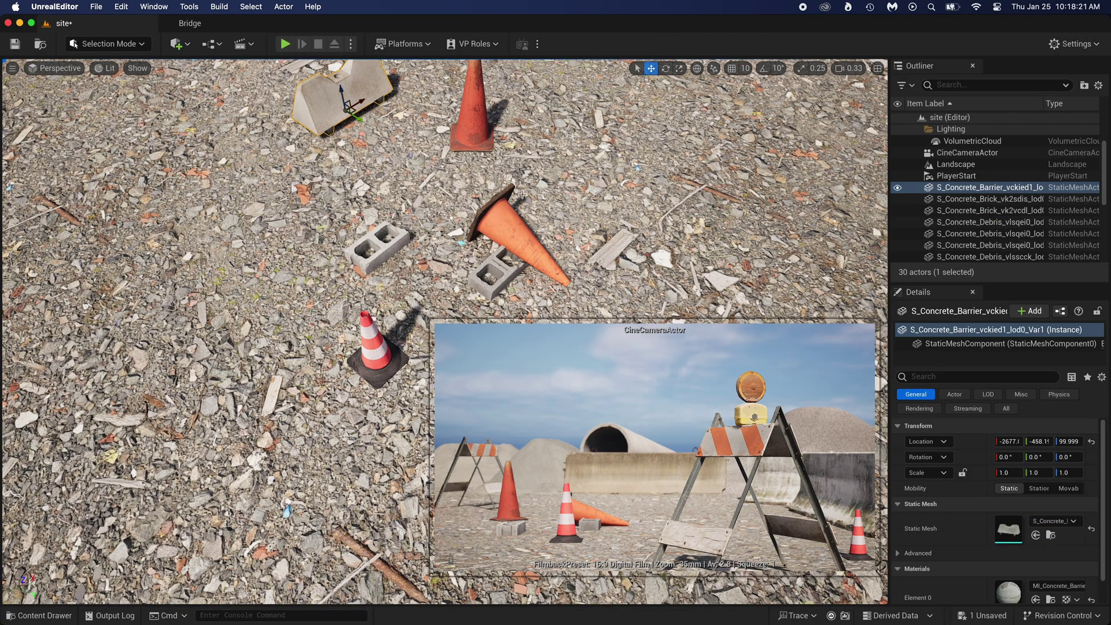
Move the new concrete barrier in front of the striped cone and rotate it to about 92.6° about Z
right_click_drag(359, 101, 522, 194)
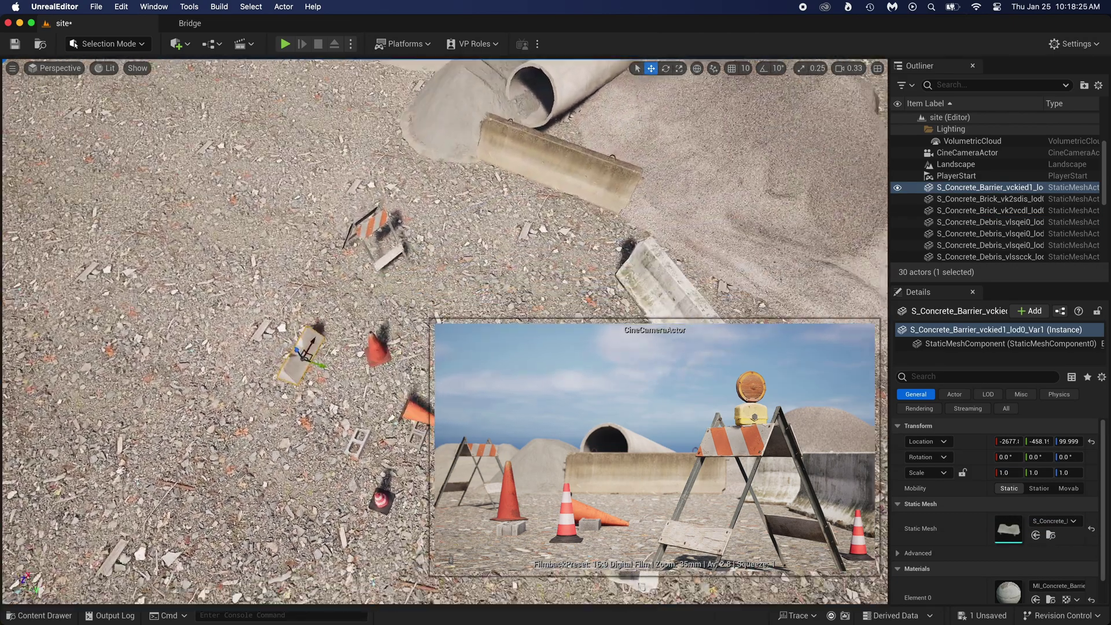
left_click_drag(313, 382, 352, 538)
key("w")
key("q")
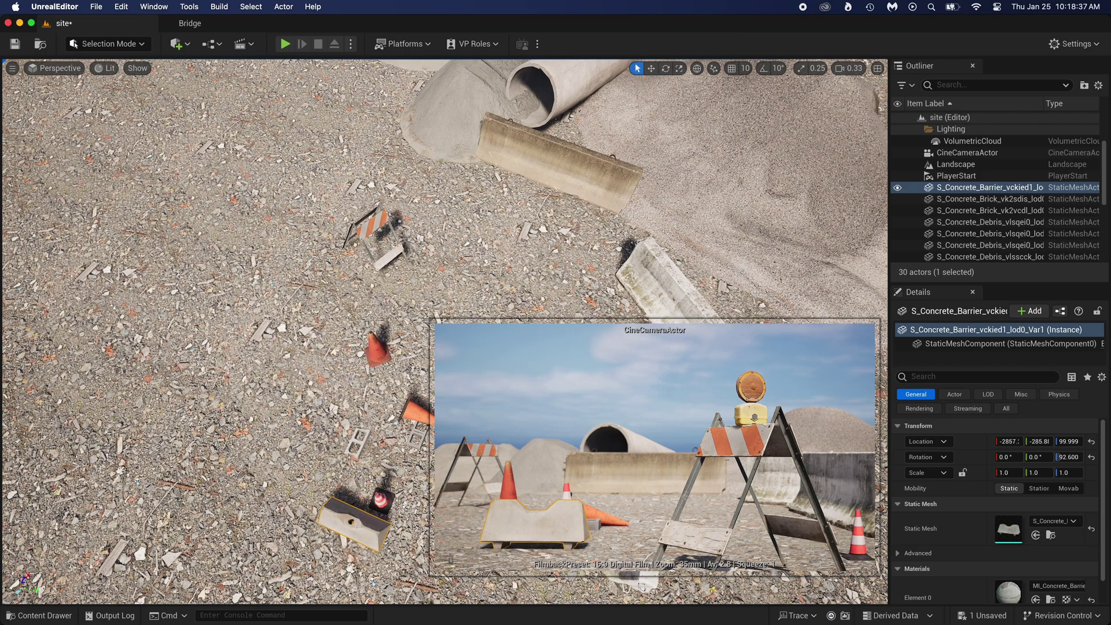
Move the concrete brick behind the striped cone to the cone's other side and rotate it to about 16.9° about Z
right_click_drag(347, 520, 265, 233)
left_click(265, 234)
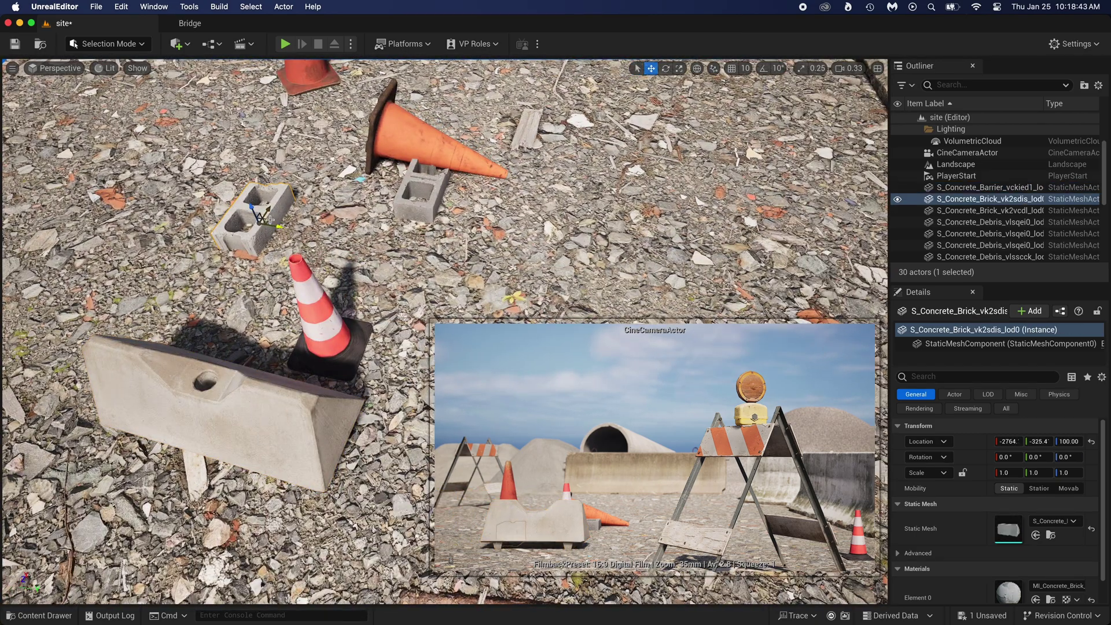
left_click_drag(269, 220, 457, 260)
key("q")
scroll(446, 289, "up", 5)
scroll(407, 314, "down", 5)
key("e")
right_click_drag(457, 261, 439, 324)
scroll(440, 324, "down", 2)
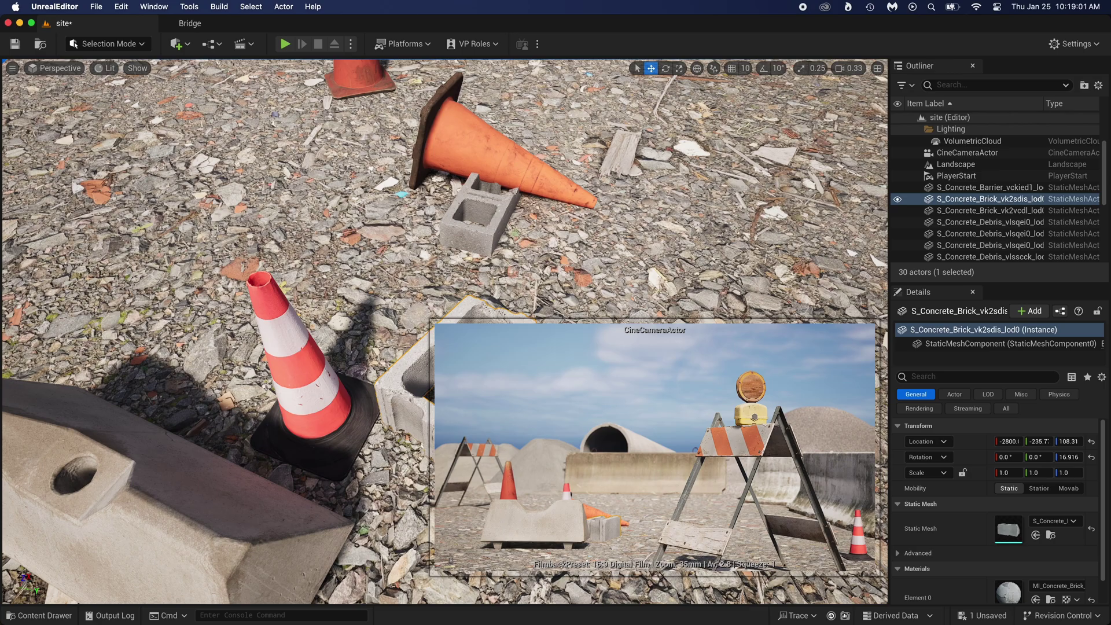
Move the fallen orange cone toward the long concrete barriers and nudge the concrete brick behind the striped cone
left_click(503, 139)
scroll(504, 139, "down", 5)
left_click_drag(354, 298, 427, 238)
left_click(398, 397)
left_click_drag(399, 400, 407, 390)
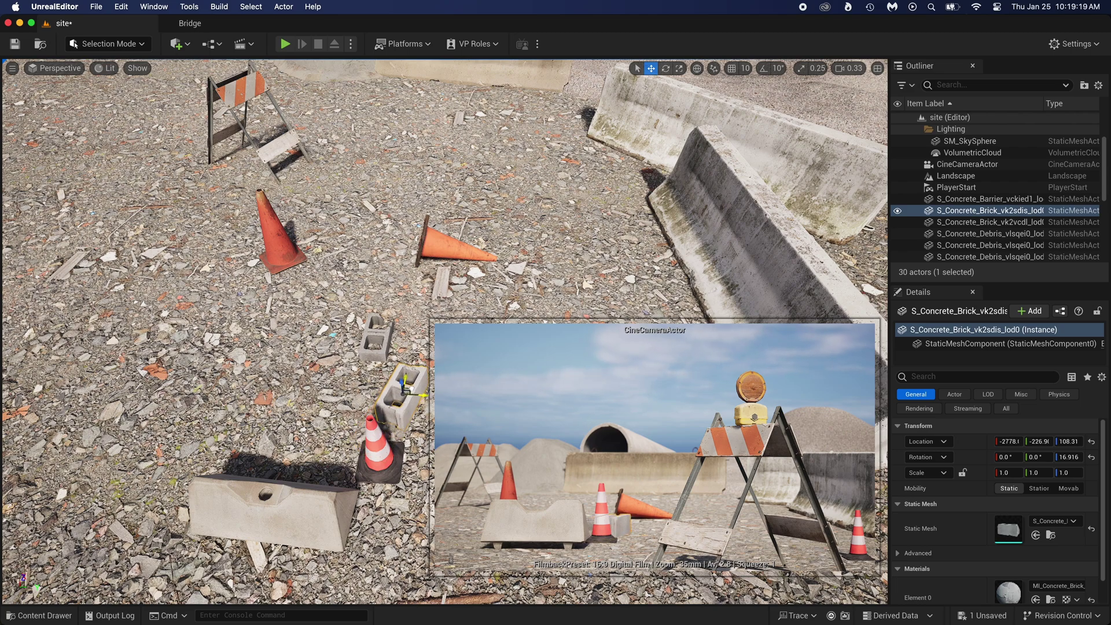
Move the upright orange cone closer to the camera, beside the small concrete barrier in the foreground
left_click(307, 268)
left_click_drag(294, 254, 237, 350)
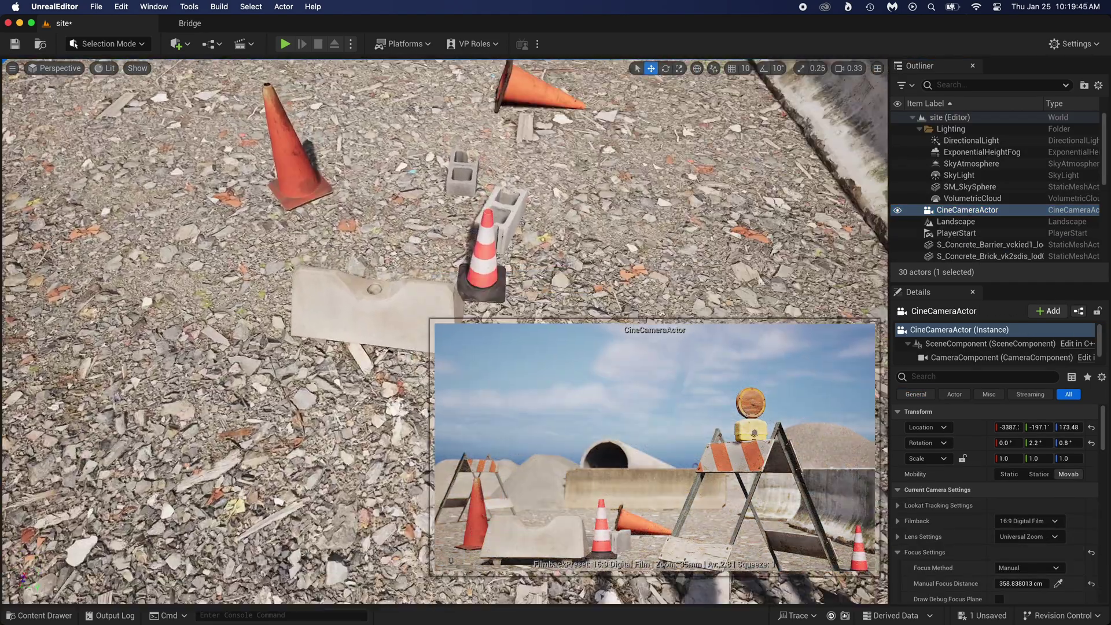
Place another Construction_Gravel_Pile_vkpmcjk mesh around the foreground cones and flatten it into a low mound scaled to about 0.89 in X and Y
key("ctrl+space")
double_click(360, 347)
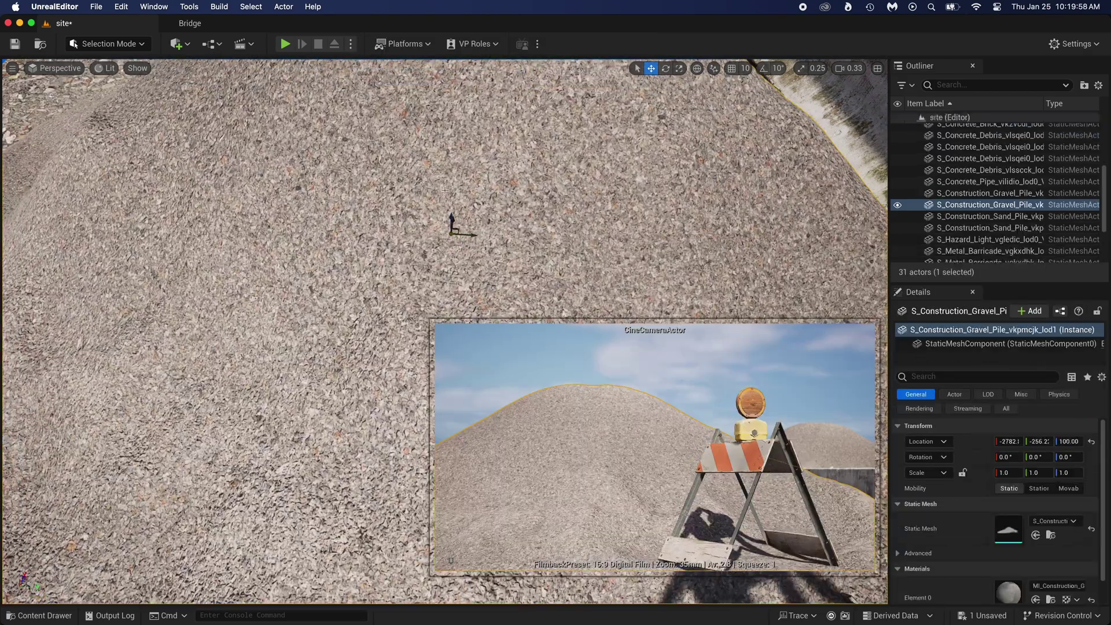
scroll(452, 224, "down", 5)
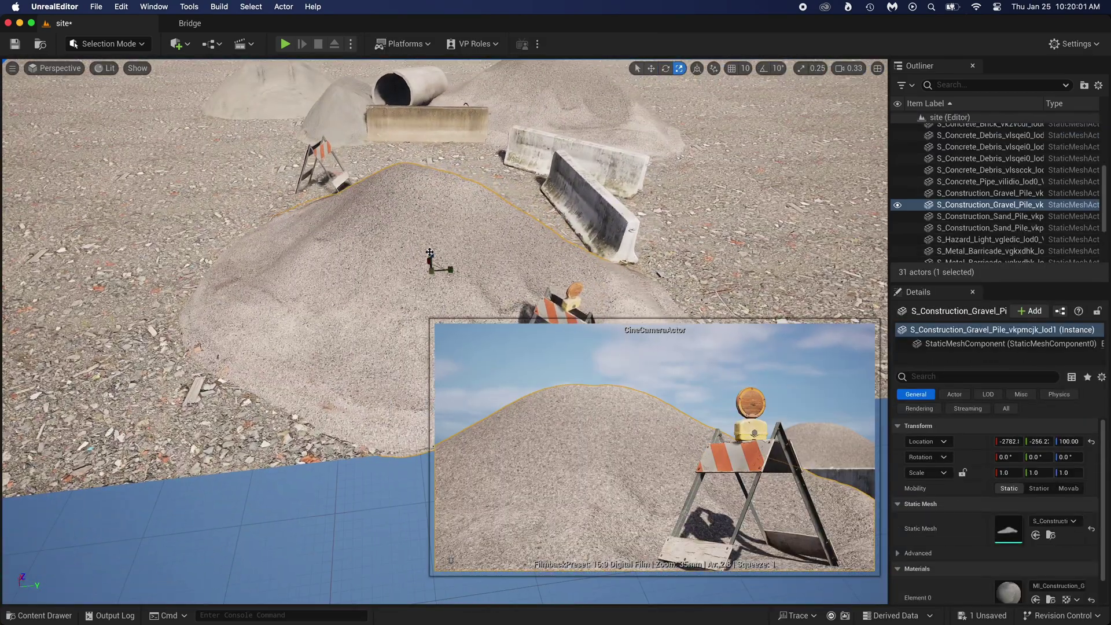
left_click_drag(429, 253, 429, 277)
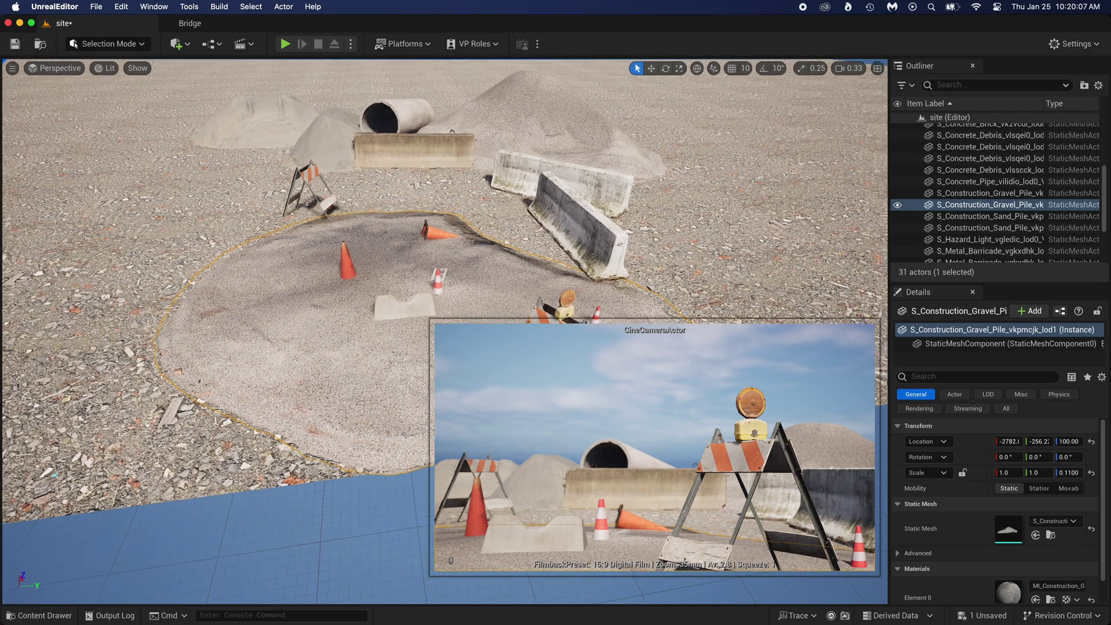
right_click_drag(550, 214, 549, 214)
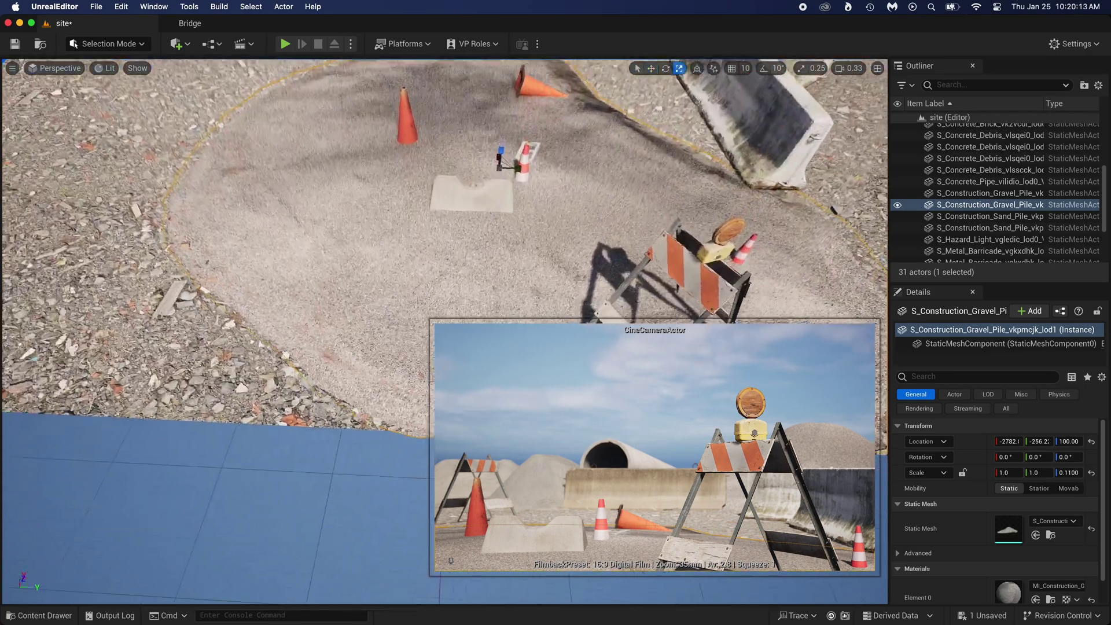
left_click_drag(478, 177, 475, 188)
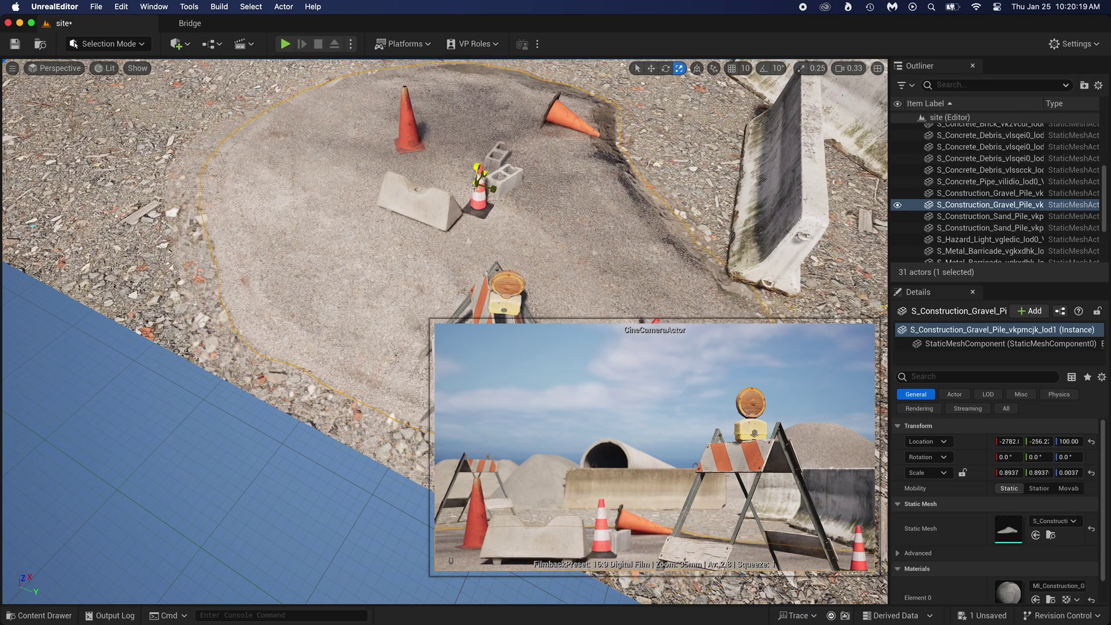
right_click_drag(478, 176, 478, 177)
key("Escape")
View the scene through CineCameraActor and place the second concrete brick on its side next to the fallen orange cone
left_click(55, 67)
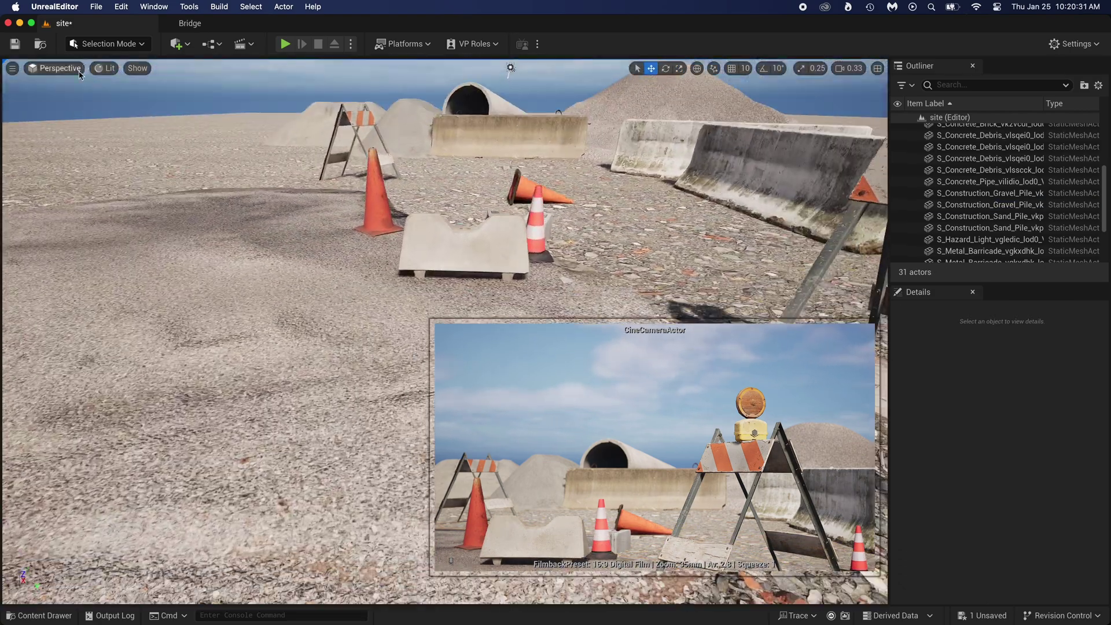
left_click(86, 204)
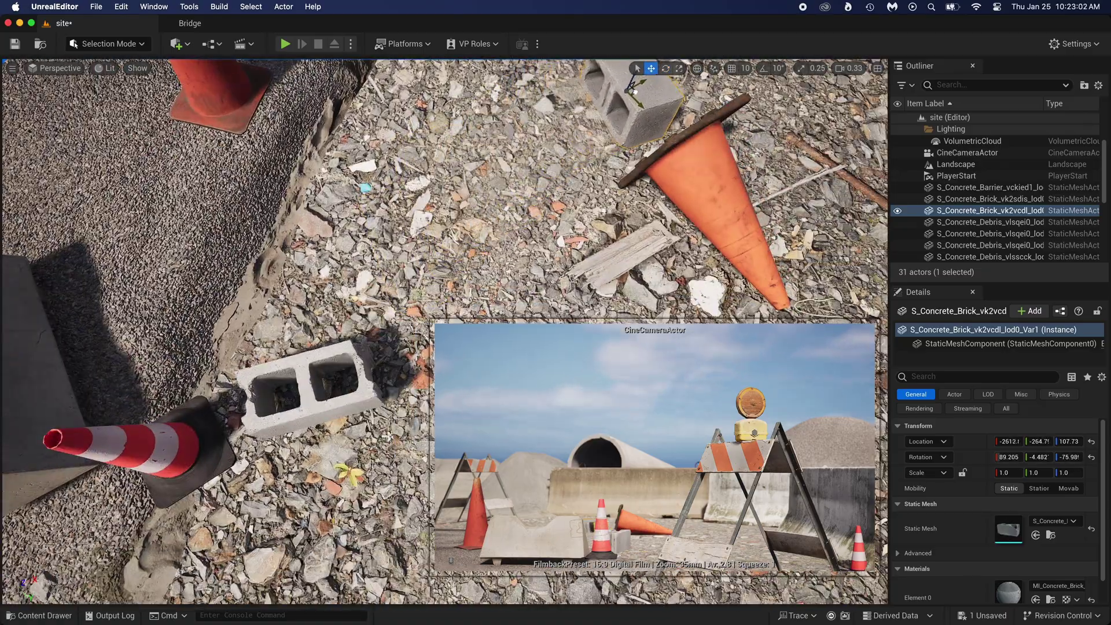
key("Escape")
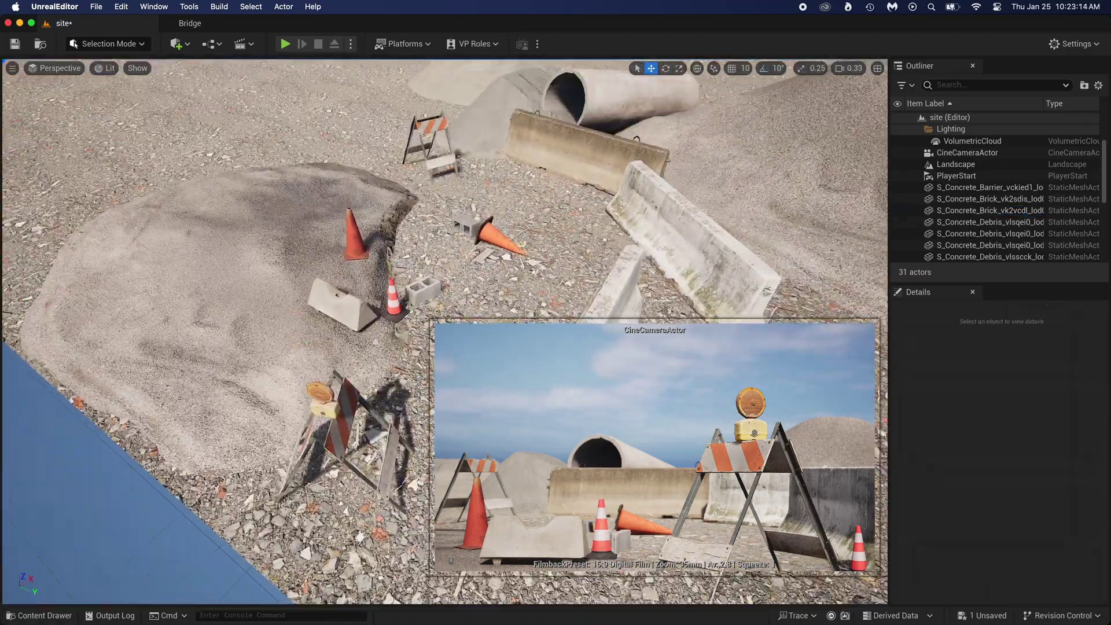
Place a cobblestone from the Roadside_Construction_Cobblestone_Gray_Pack folder on the rubble in front of the long concrete barriers
key("ctrl+space")
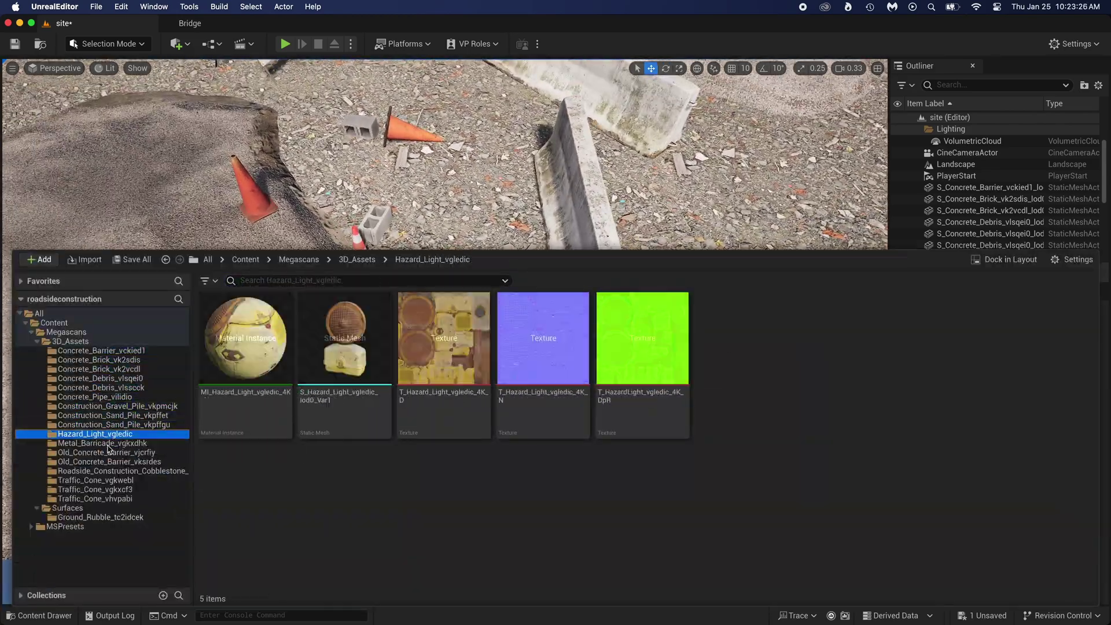
left_click(118, 471)
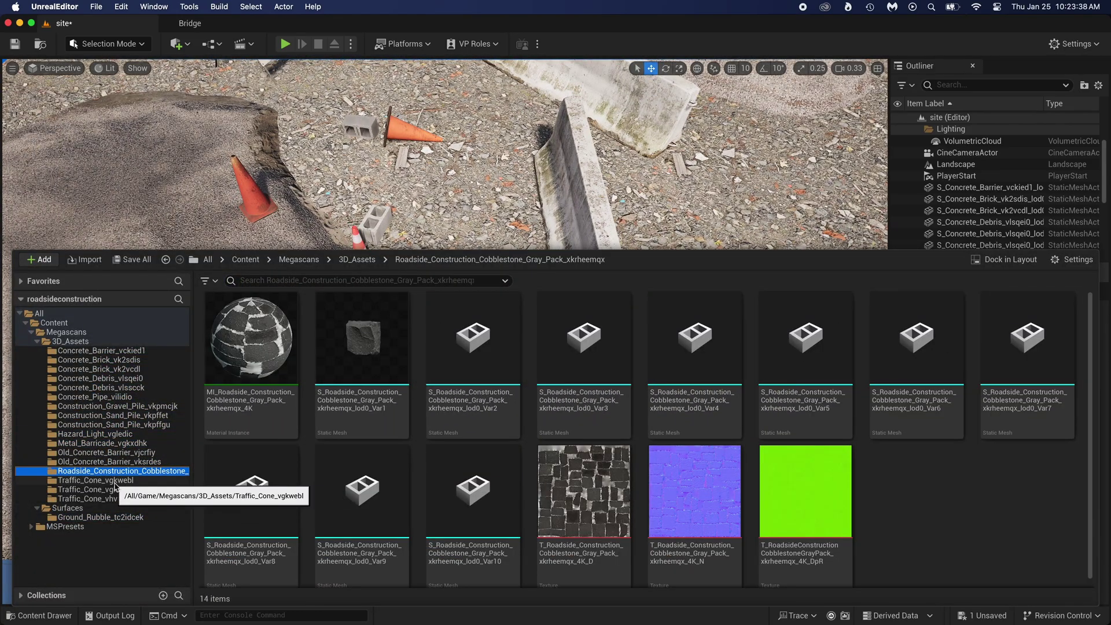
key("ctrl+space")
left_click(473, 268)
key("f")
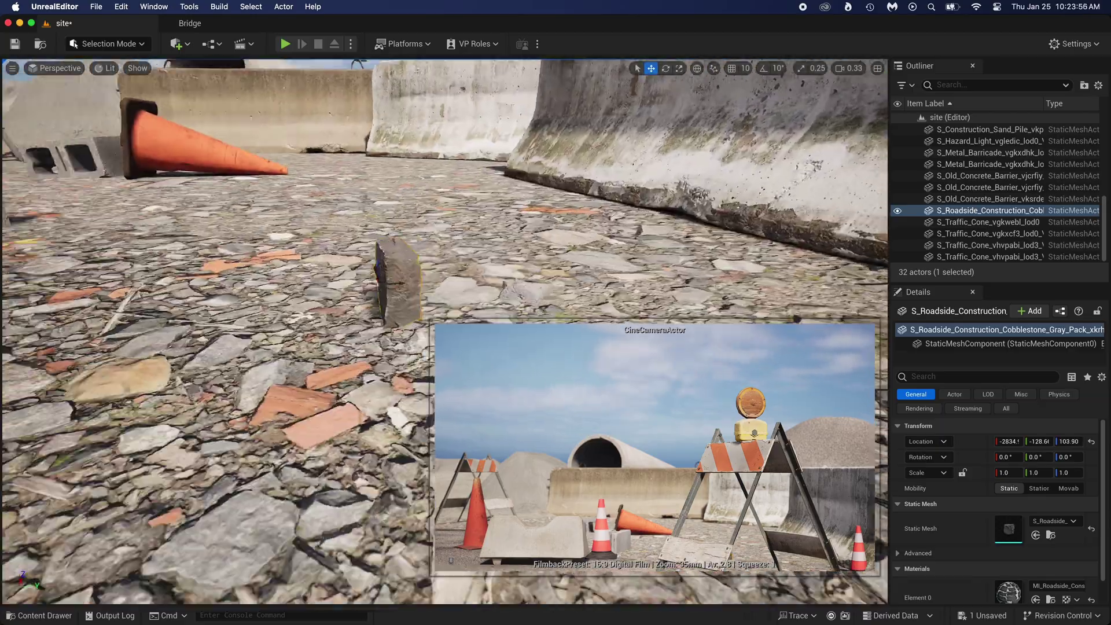
left_click_drag(444, 324, 445, 370, "alt")
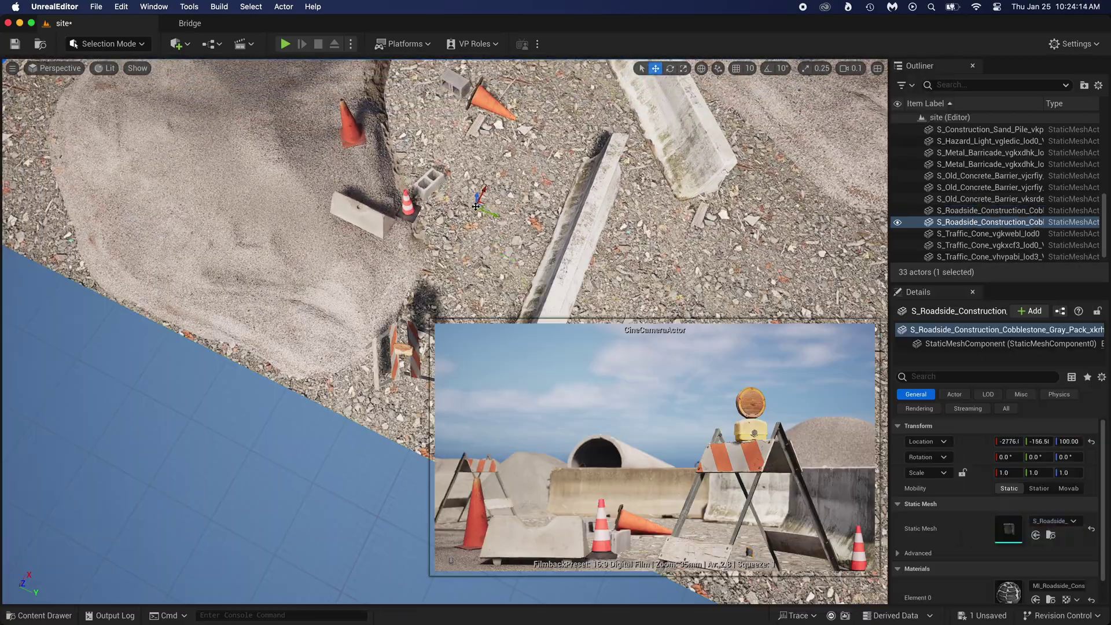
Scatter further cobblestone variants from the same pack over the rubble near the fallen cone and around the small concrete barrier
key("ctrl+space")
left_click_drag(471, 405, 470, 222)
key("ctrl+space")
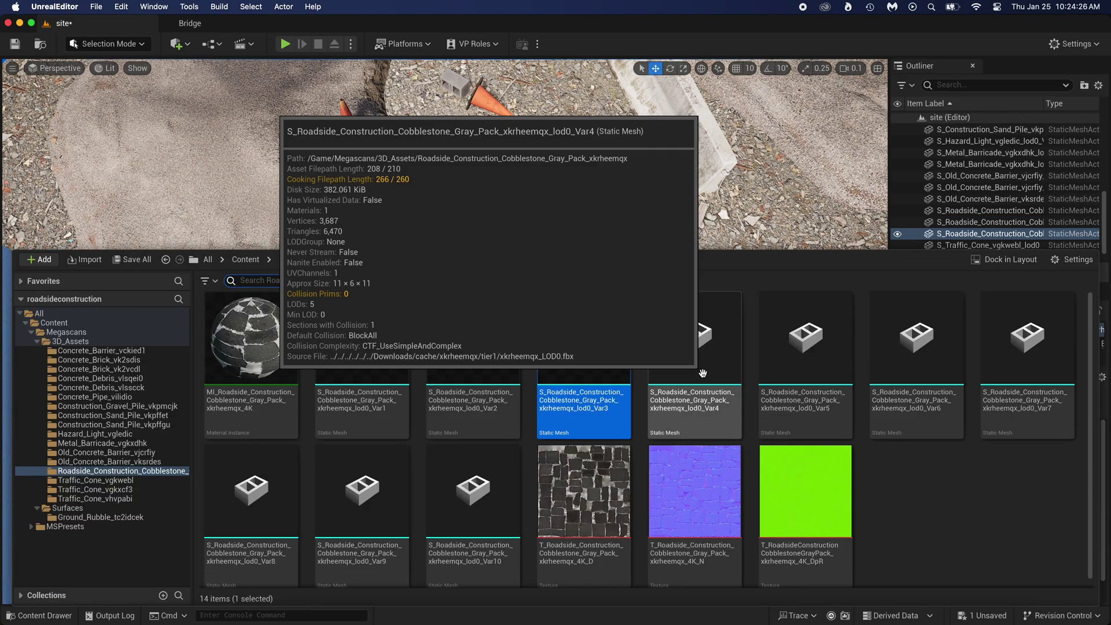
key("ctrl+space")
key("ctrl+space")
left_click_drag(451, 405, 444, 291)
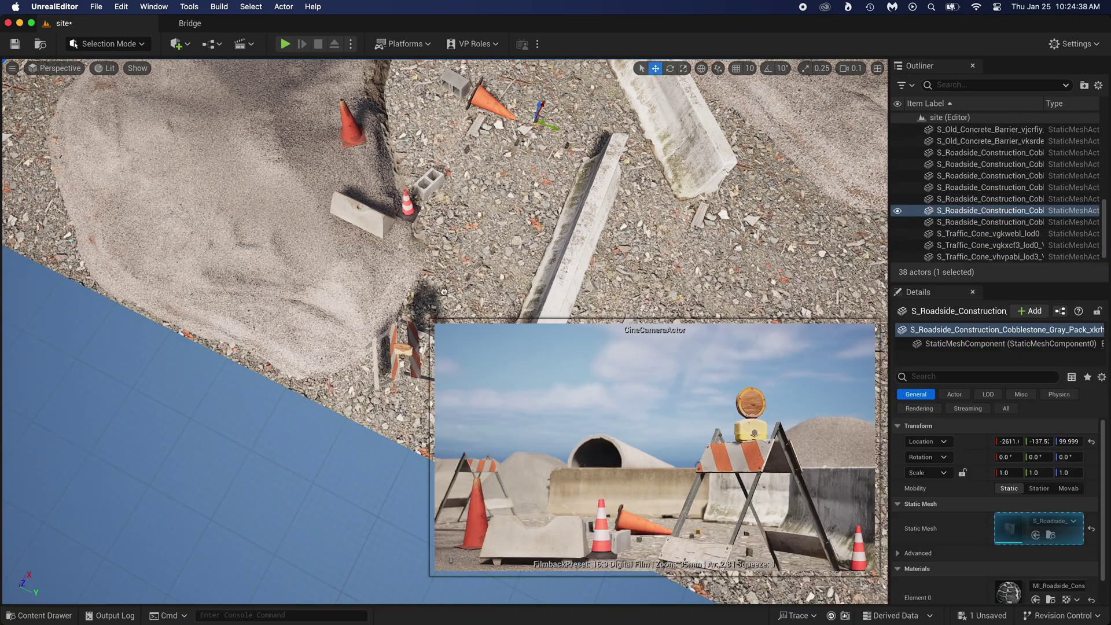
key("ctrl+space")
left_click_drag(1019, 520, 502, 207)
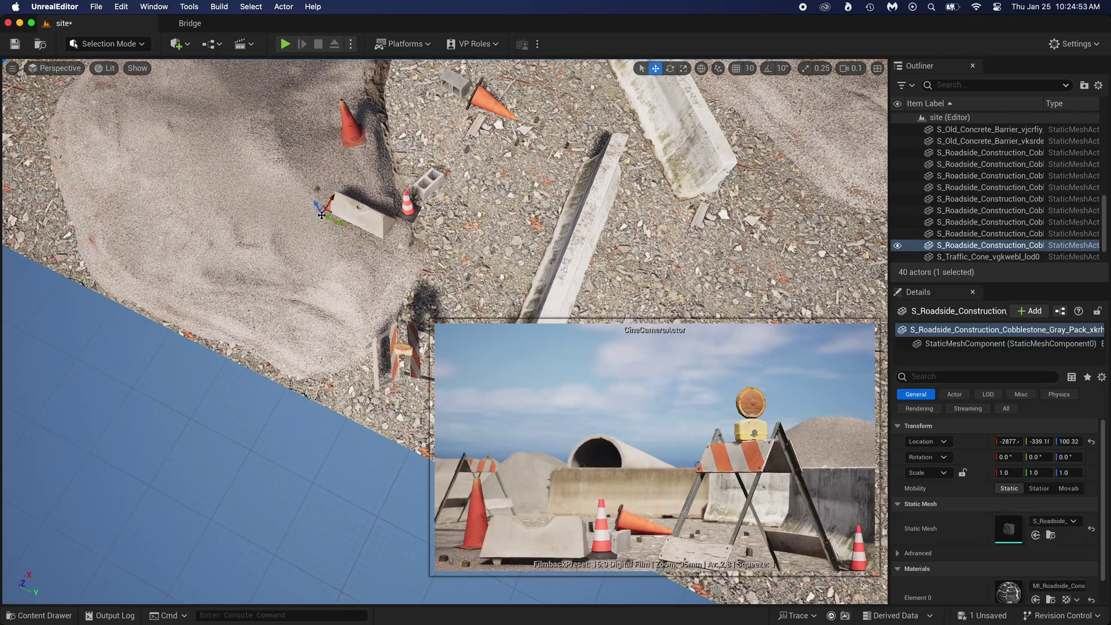
key("ctrl+space")
left_click_drag(451, 405, 444, 290)
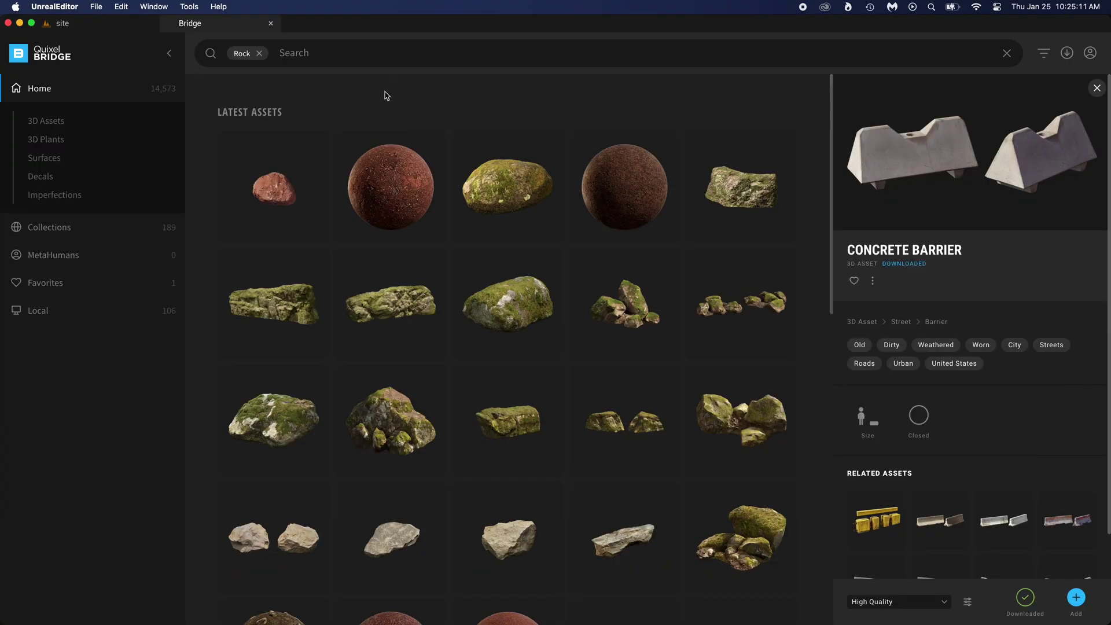
Browse the granite rock assets in Bridge under 3D Assets / Nature / Rock / Granite
left_click(46, 121)
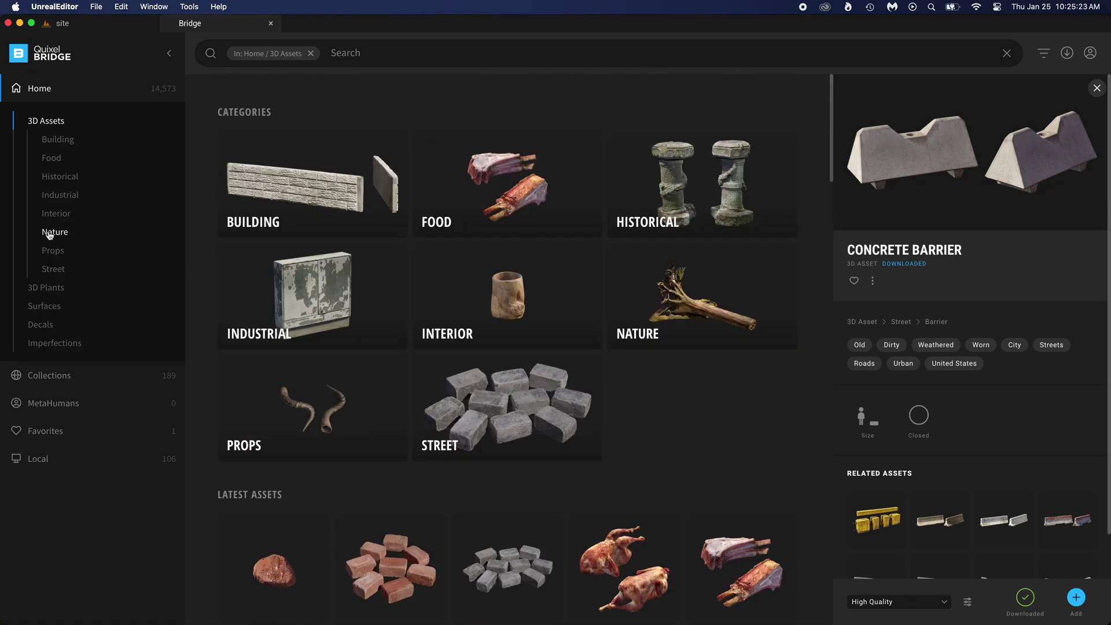
left_click(55, 231)
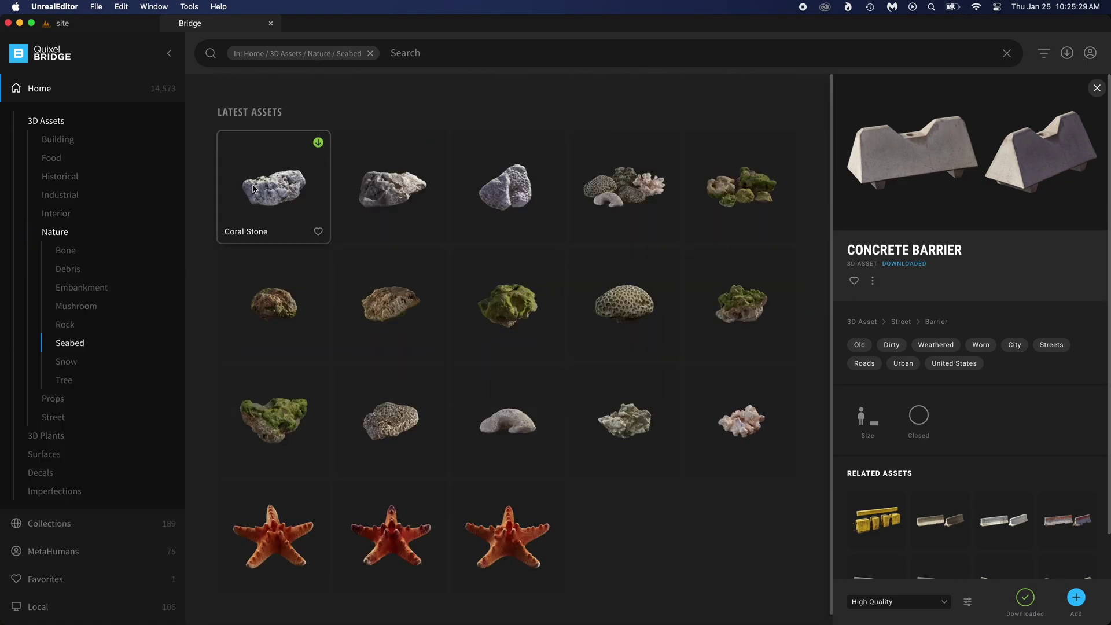
left_click(65, 324)
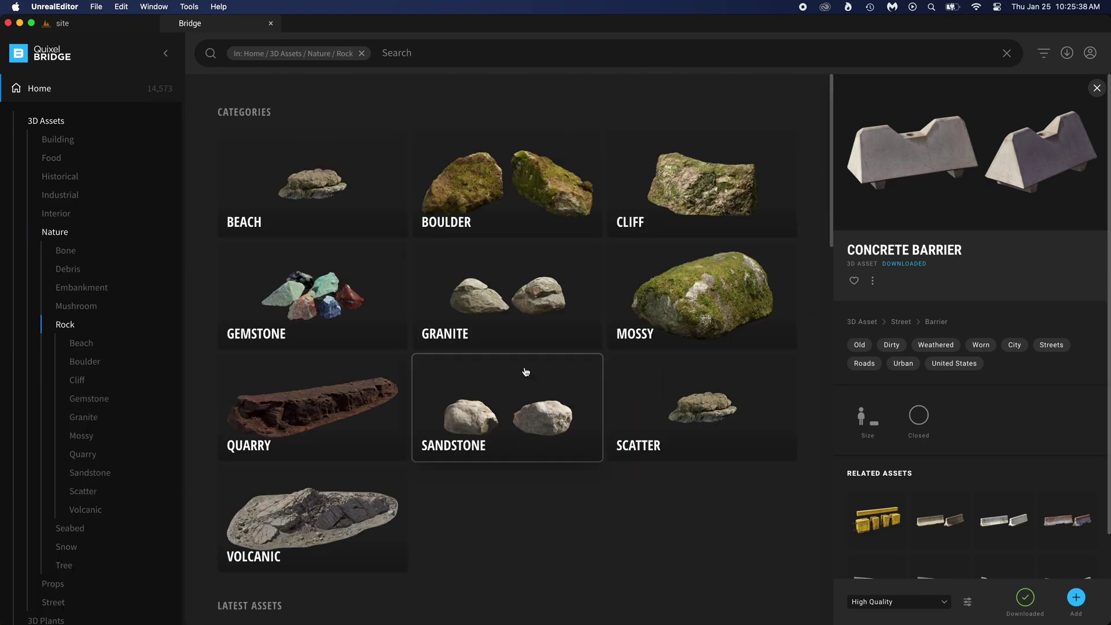
left_click(83, 416)
scroll(835, 383, "down", 10)
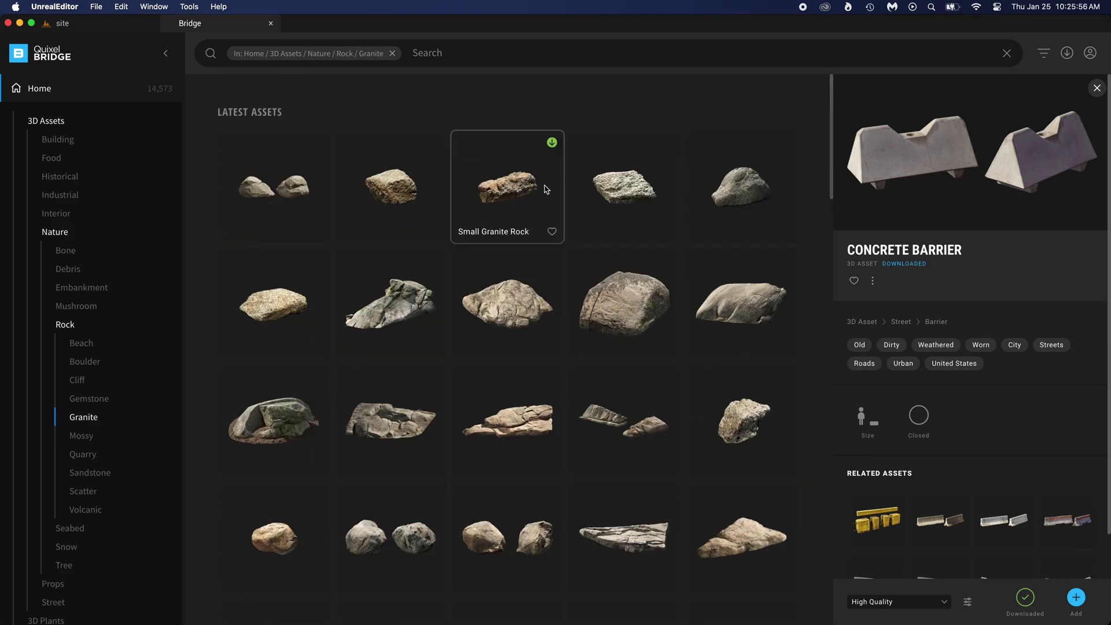
Inspect several of the granite rocks and download the Forest Rock Slab at High Quality
left_click(275, 185)
left_click(391, 303)
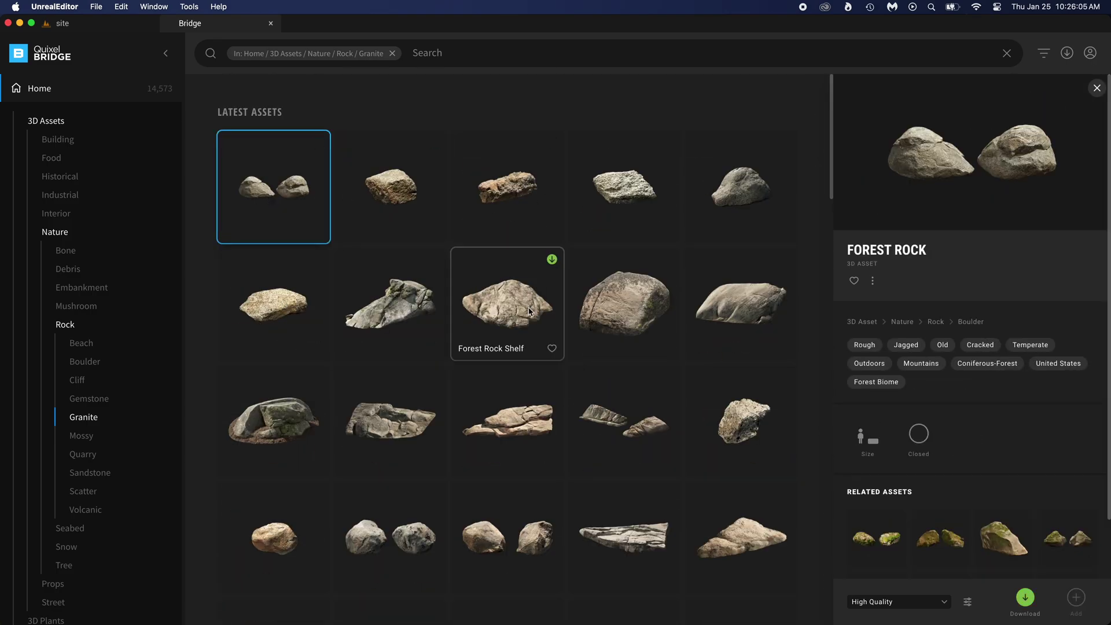
scroll(509, 347, "down", 3)
left_click(508, 347)
scroll(627, 388, "down", 2)
left_click(627, 388)
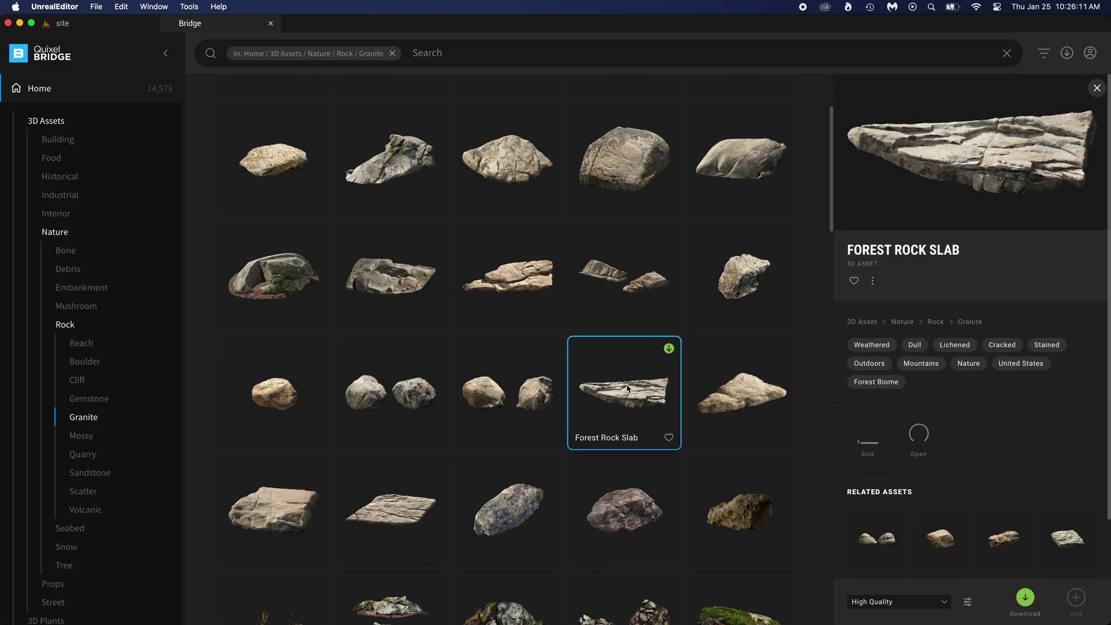
left_click(669, 349)
scroll(664, 359, "down", 1)
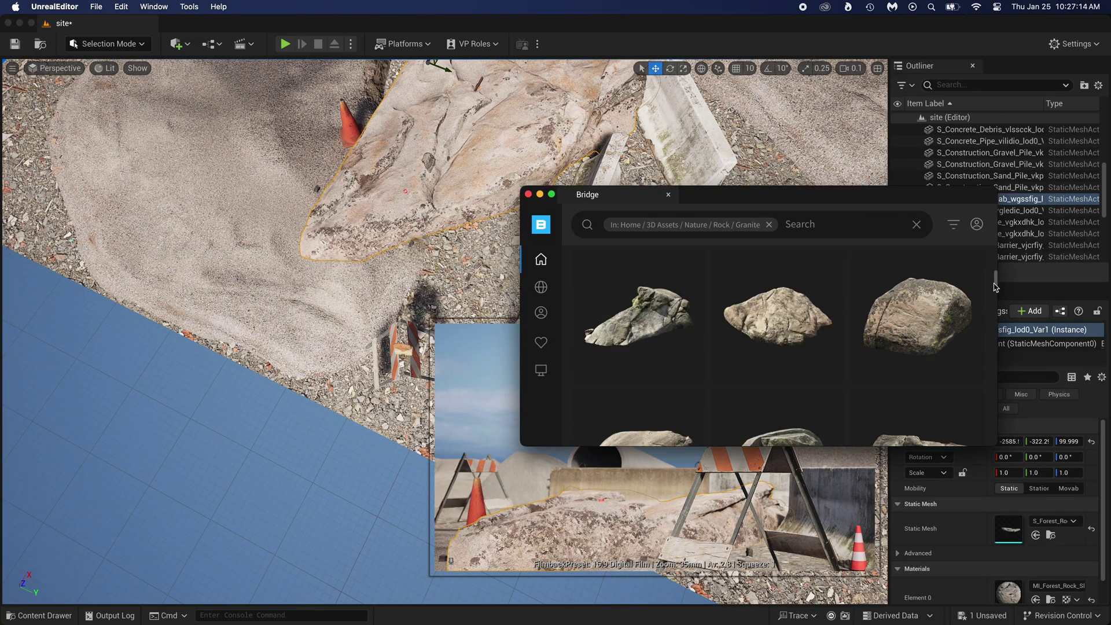
Add a Nordic beach rock and a Rock Granite asset from the granite collection near the foreground barricade
scroll(976, 304, "down", 10)
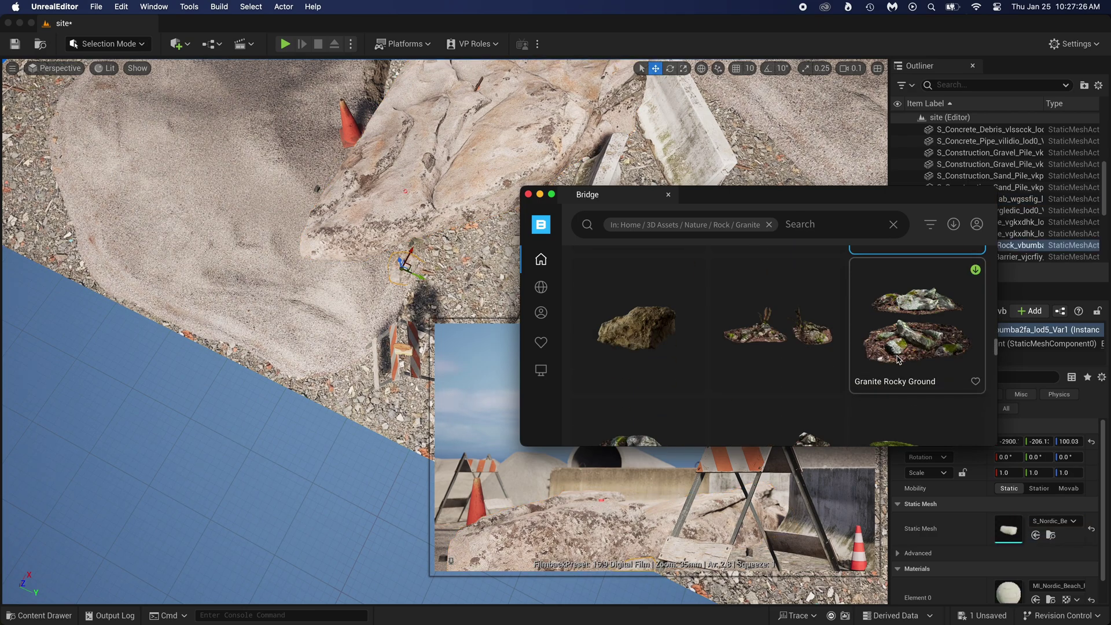
left_click(915, 354)
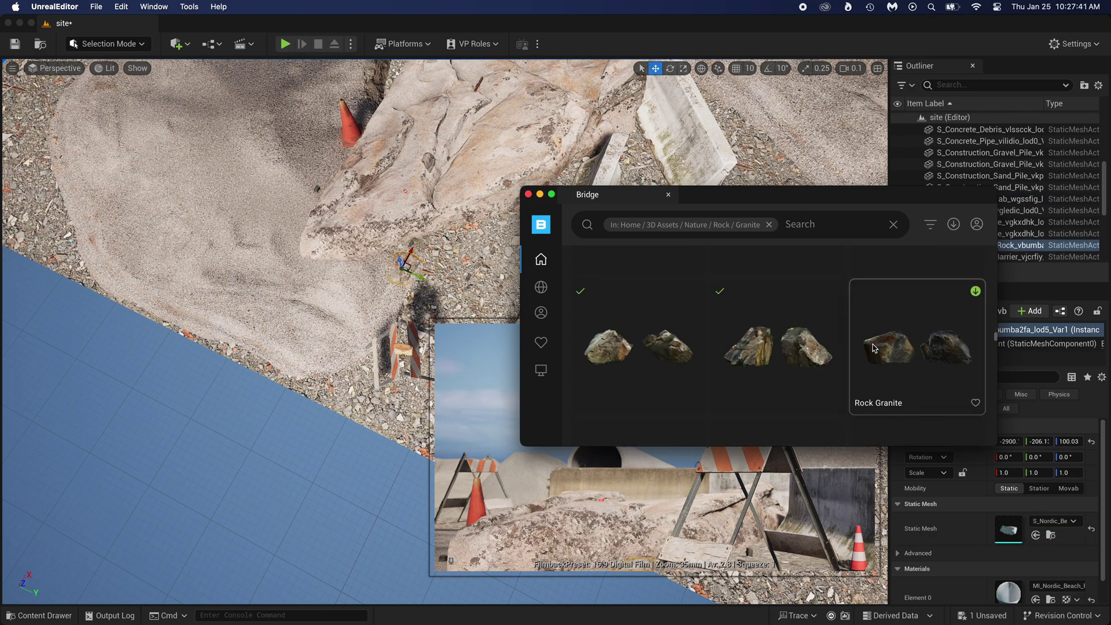
scroll(637, 324, "down", 2)
left_click(639, 327)
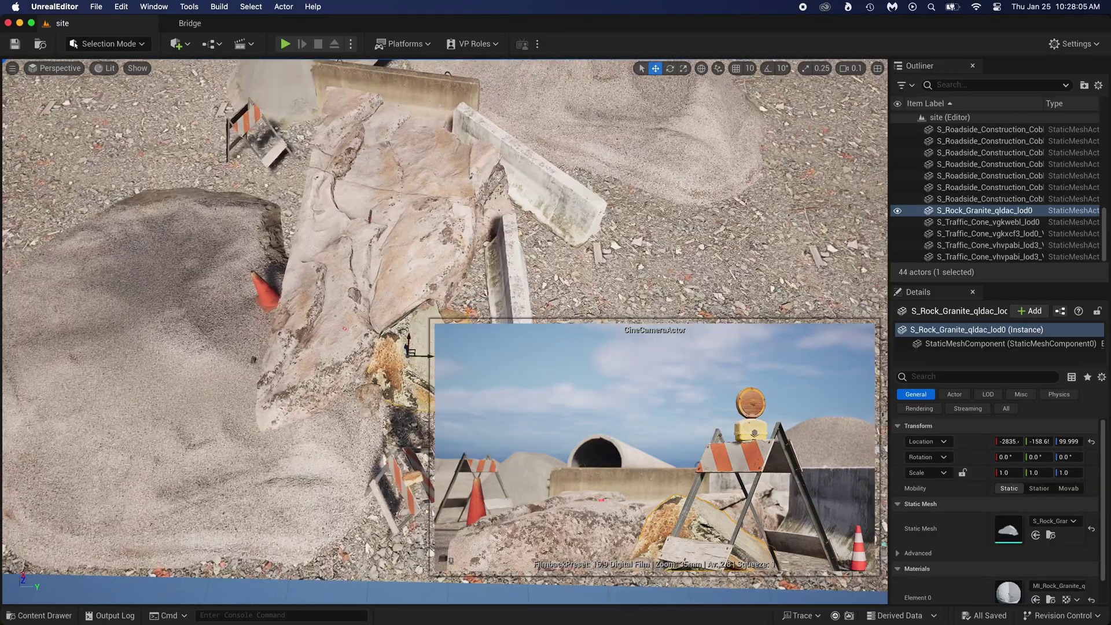
Scale the forest rock slab to about 0.41, rotate it to about 74.5° about Z and position it behind the upright orange cone
left_click_drag(327, 200, 307, 231)
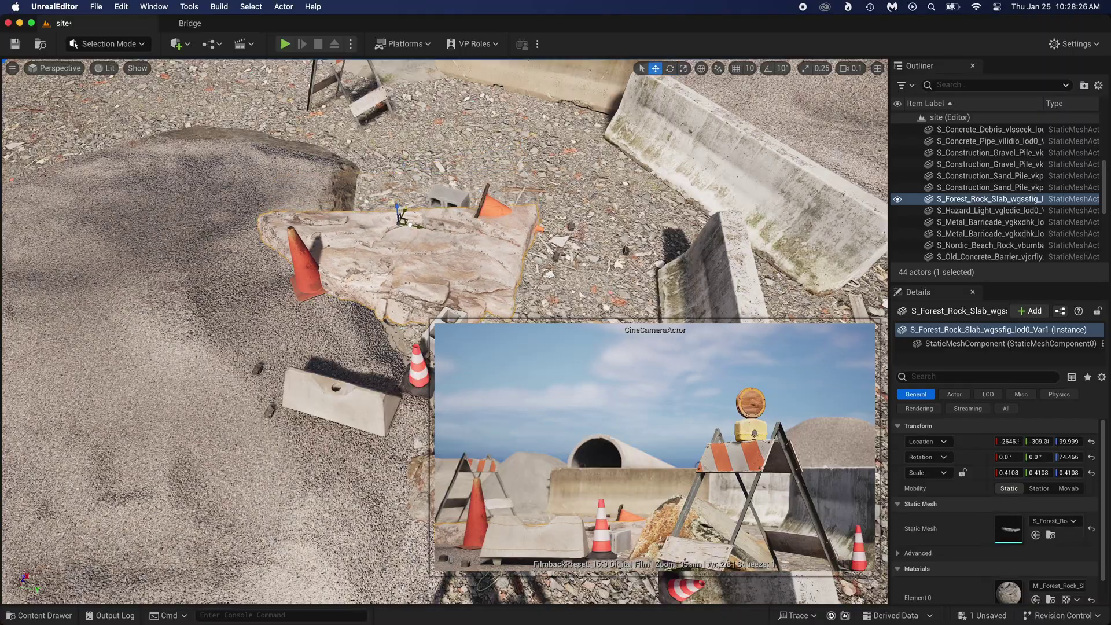
right_click_drag(407, 204, 393, 214)
Shift the upright orange cone away from the small concrete barrier and scale the barrier to about 1.05
left_click(330, 125)
right_click_drag(347, 128, 440, 283)
left_click(499, 218, "ctrl")
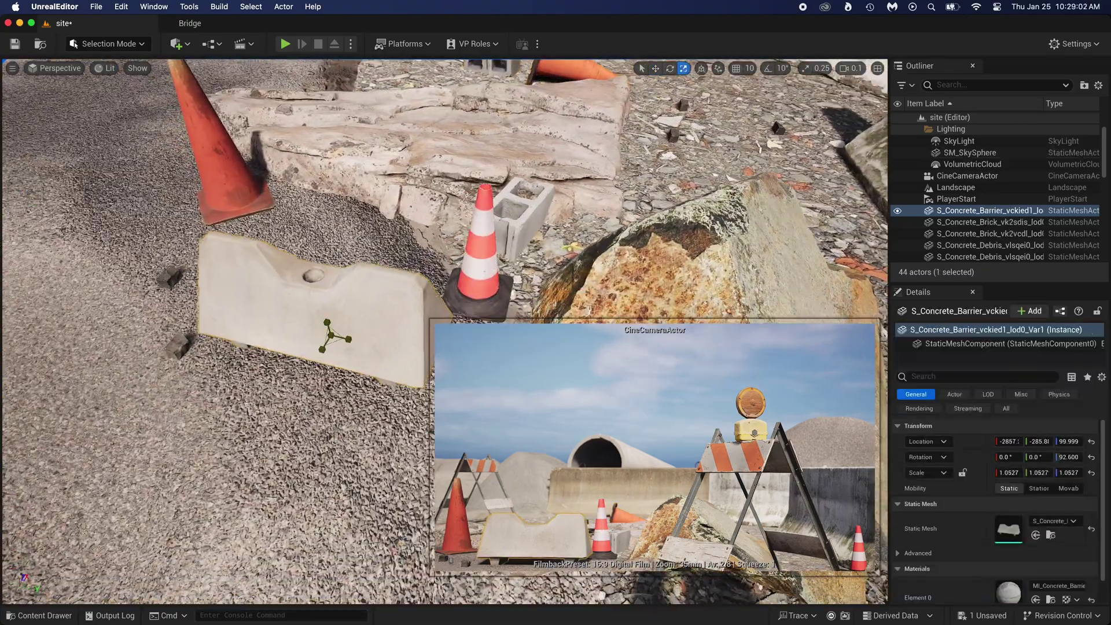
Adjust the size of the striped cone standing beside the small concrete barrier
left_click(486, 290)
key("r")
right_click_drag(289, 174, 405, 203)
Scale the granite rock to about 0.80, rotate it to about -240.2° about Z and move it toward the long concrete barriers
left_click(484, 226)
key("r")
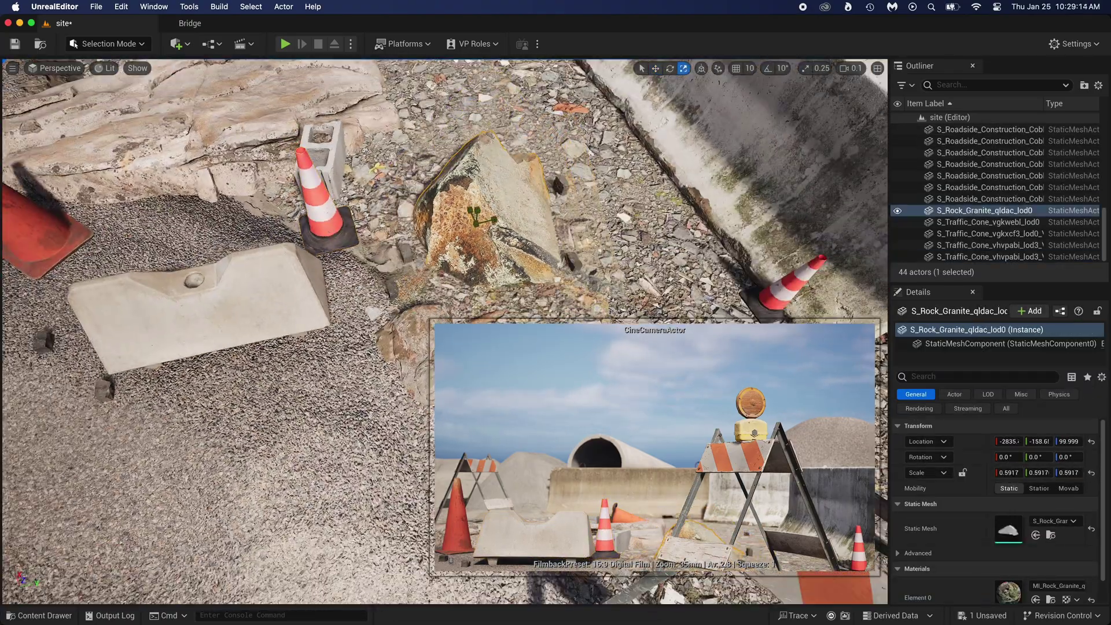
left_click_drag(448, 220, 429, 249)
right_click_drag(428, 249, 528, 240)
key("w")
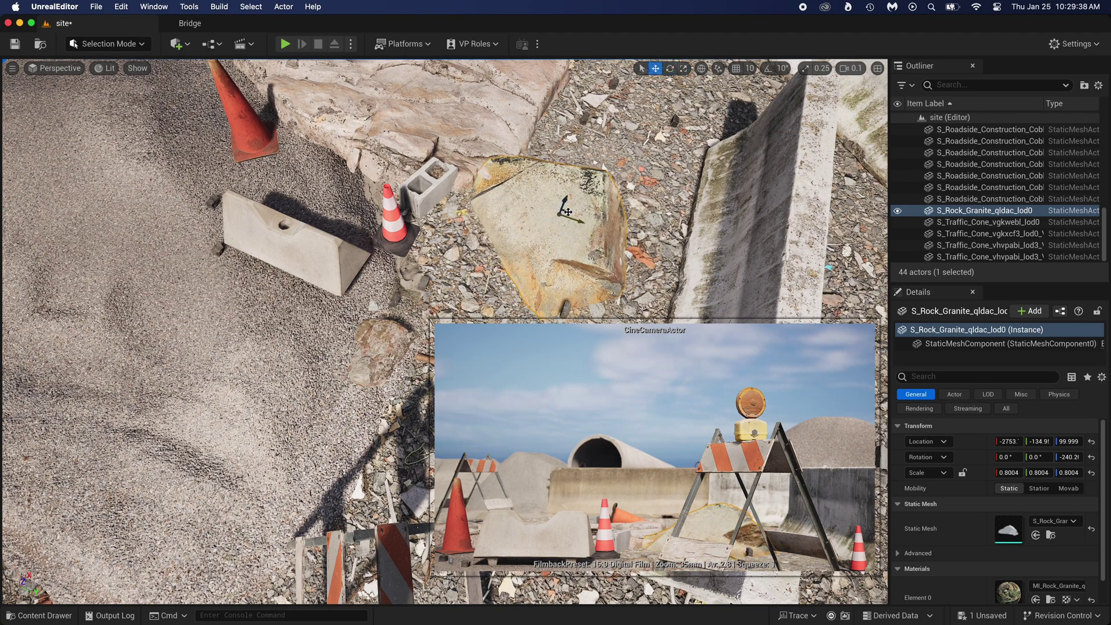
Pilot the CineCameraActor, restore the deleted granite rock and make it sit lower behind the barricade
key("ctrl+shift+p")
key("ctrl+z")
key("e")
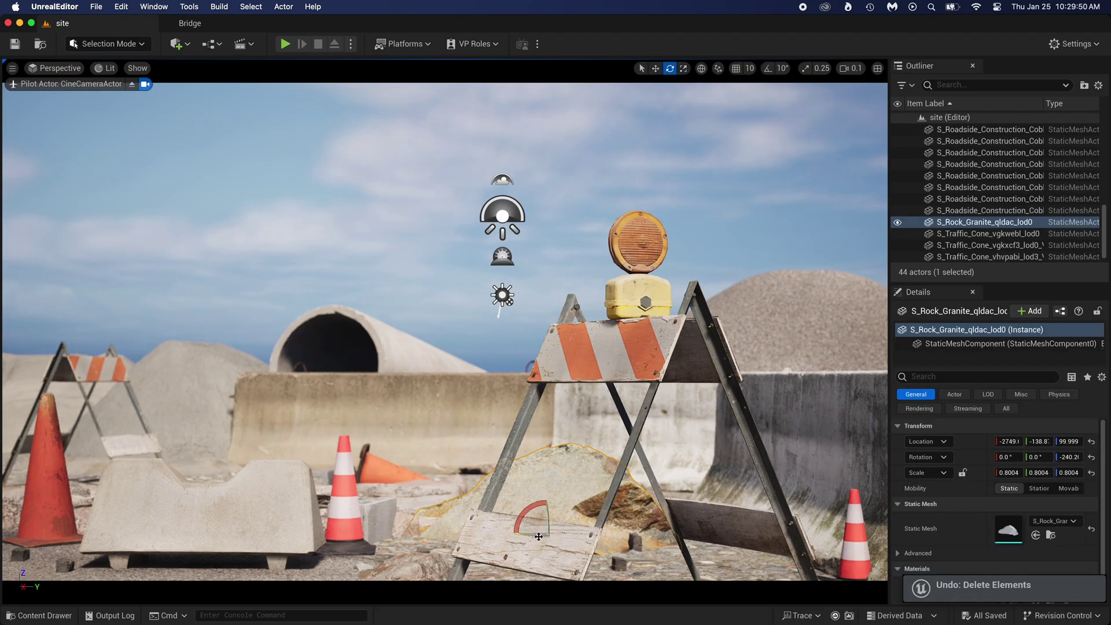
key("Escape")
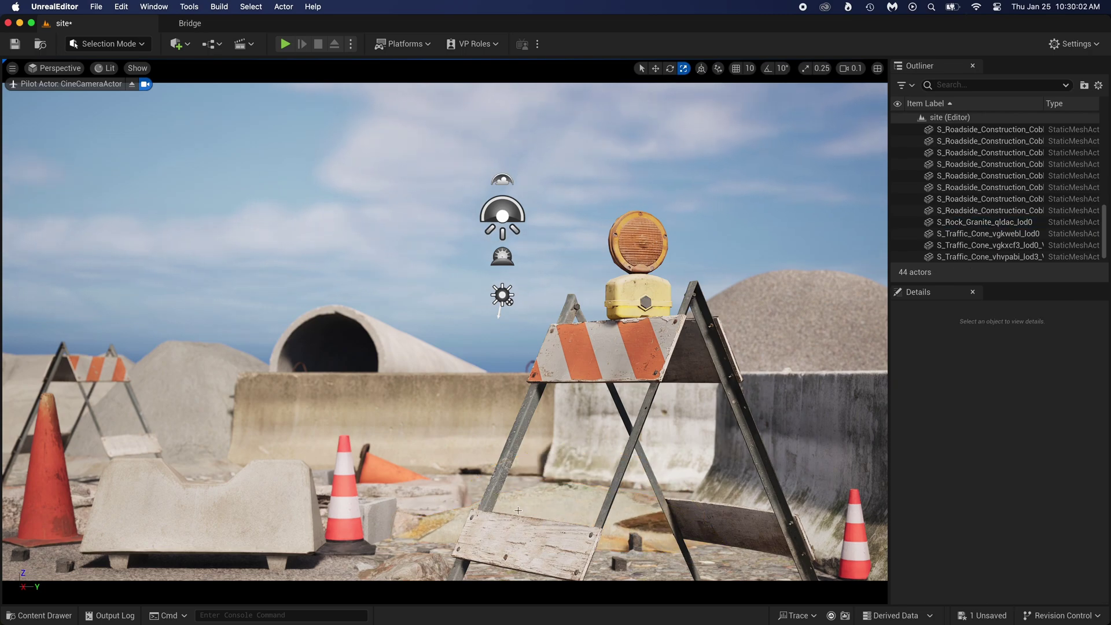
Change the sun direction so that the barricade and cones are lit from behind
key("ctrl+l")
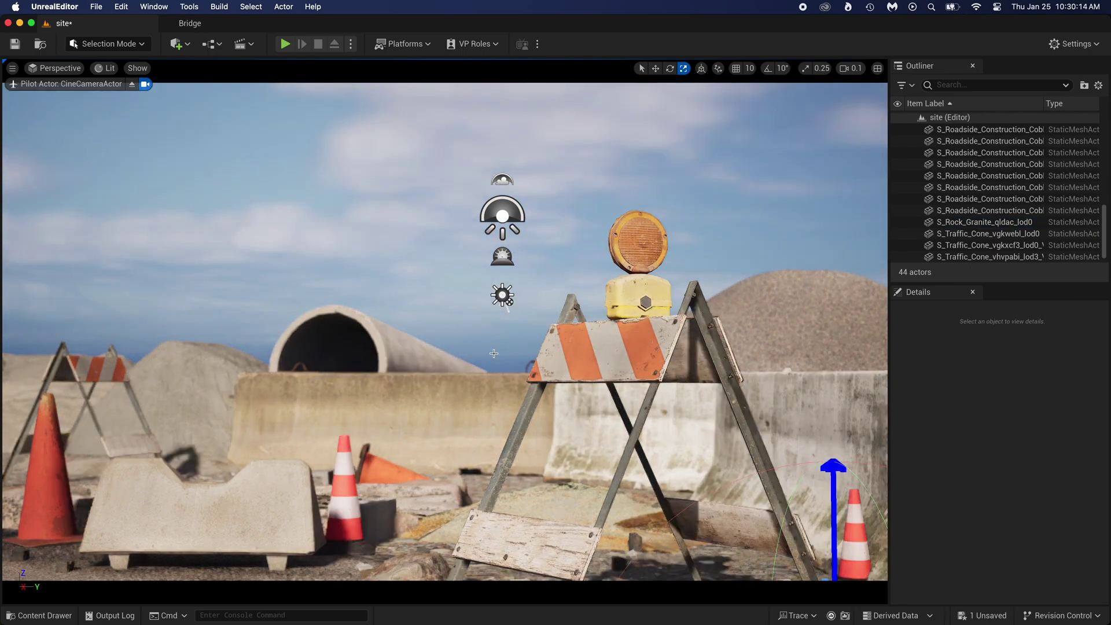
key("ctrl+l")
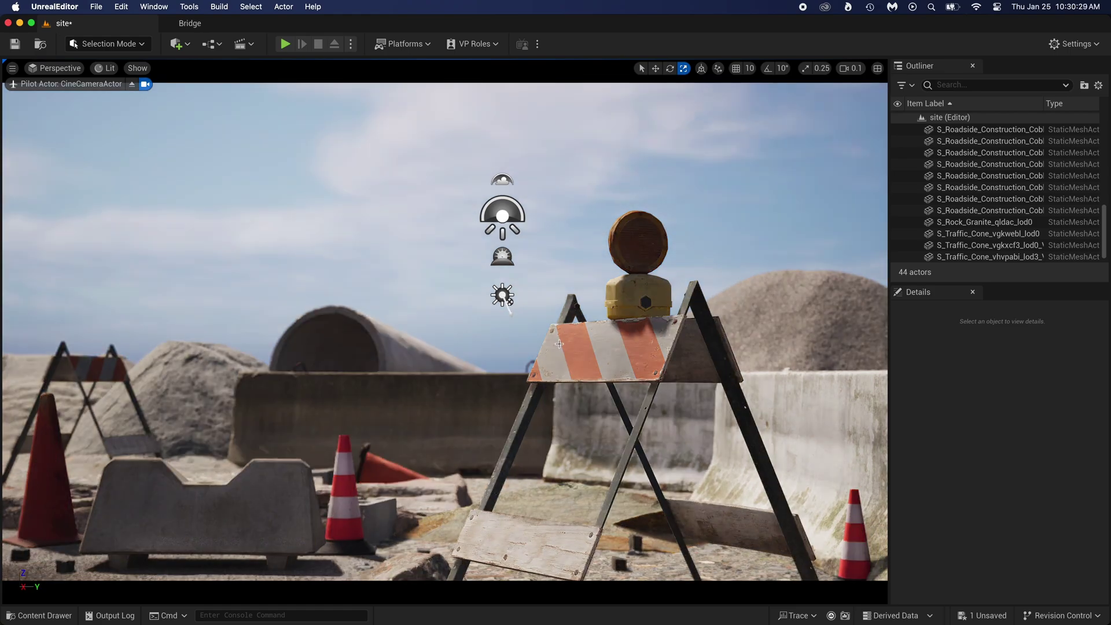
Try other sun directions, settle on light from behind the barricade and concrete pipe, and save the level
key("ctrl+l")
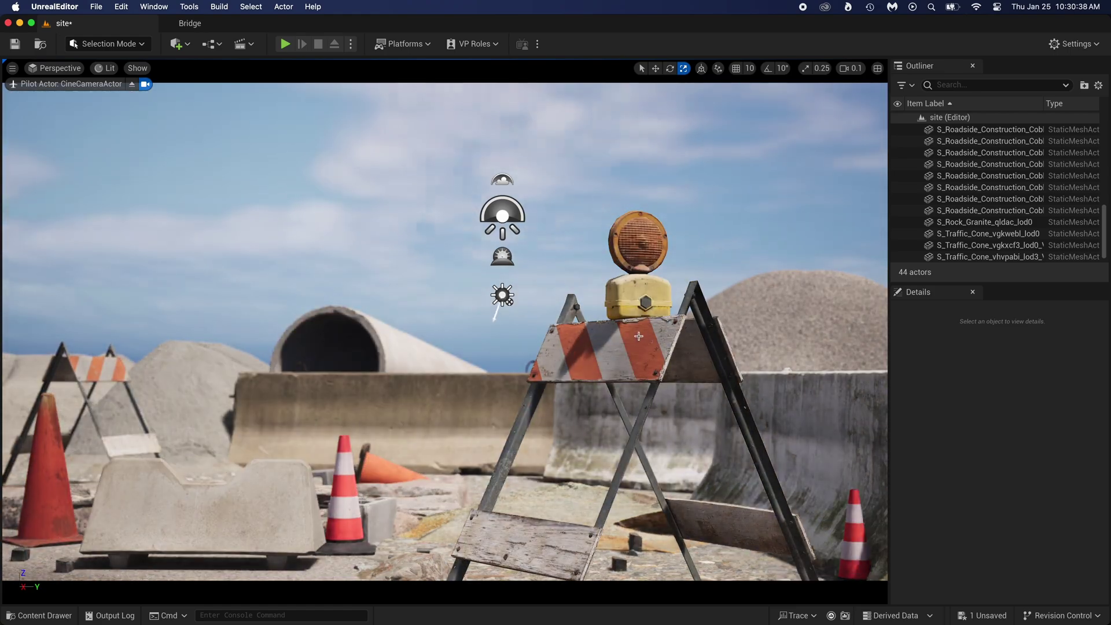
key("ctrl+l")
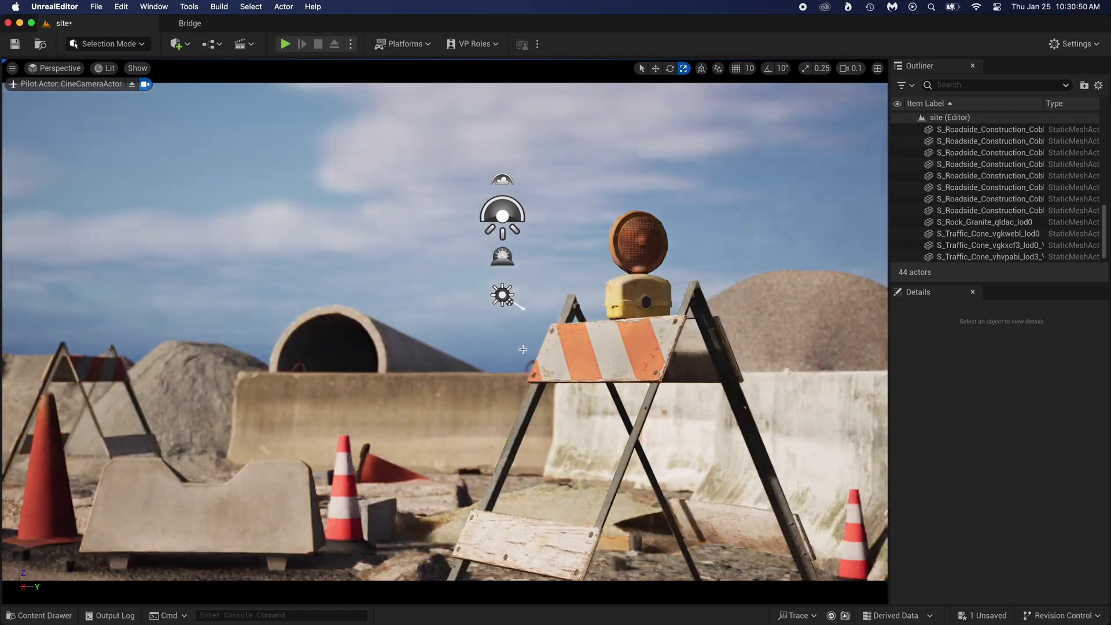
key("ctrl+l")
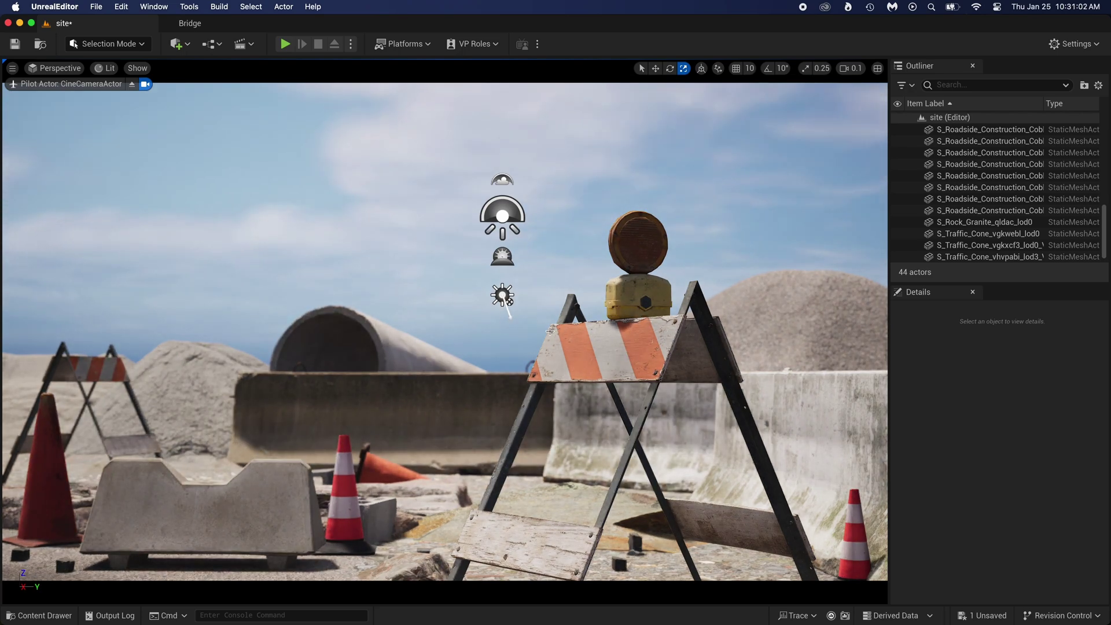
key("super+s")
Select the ExponentialHeightFog, try a fog density of 0.1 and reset the density to its default
scroll(940, 213, "up", 5)
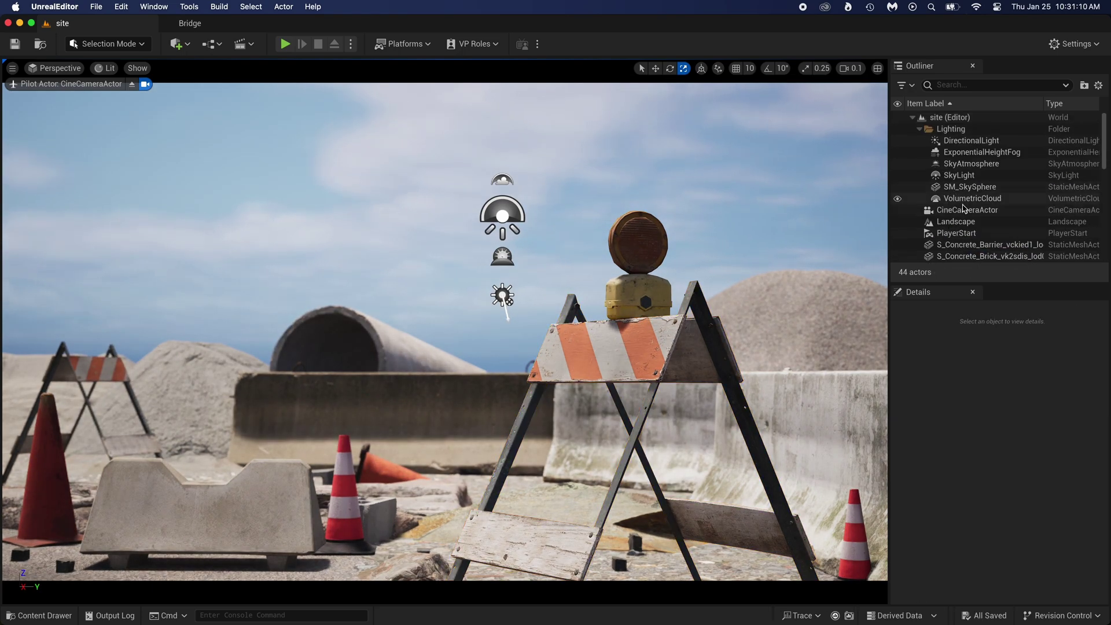
left_click(965, 153)
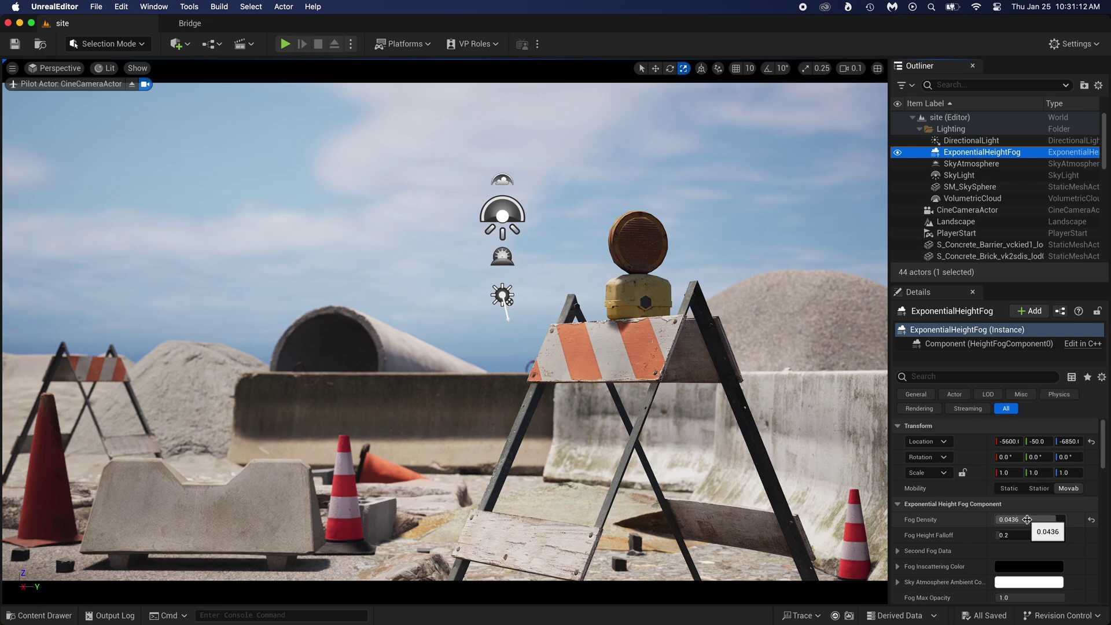
key("Return")
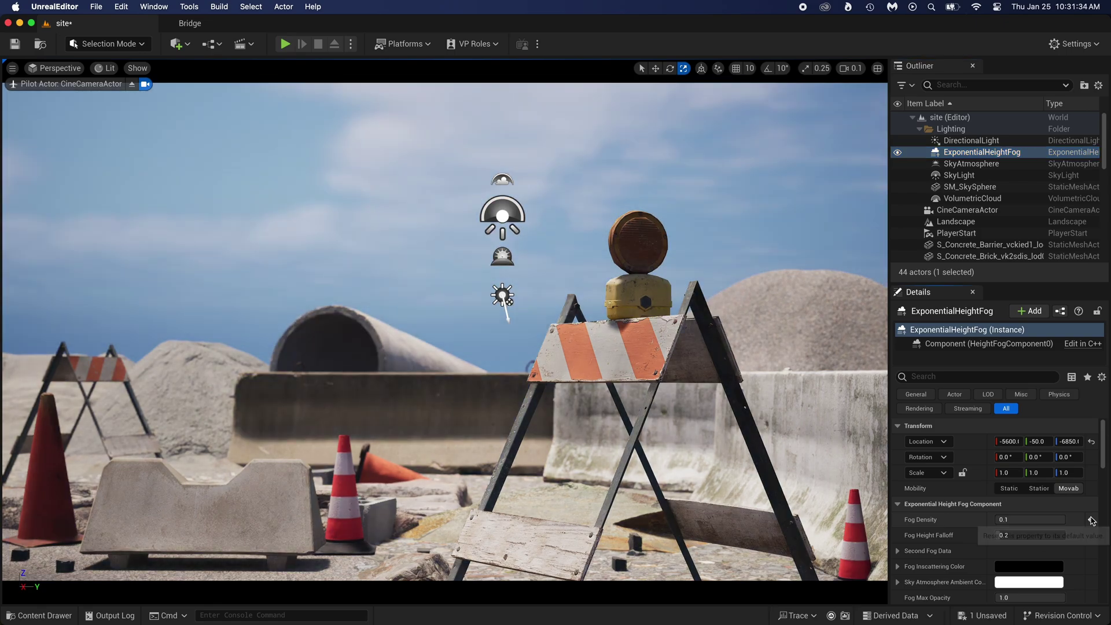
left_click(1091, 520)
mouse_move(1105, 458)
left_mouse_down()
mouse_move(1104, 486)
mouse_move(1099, 440)
left_mouse_up()
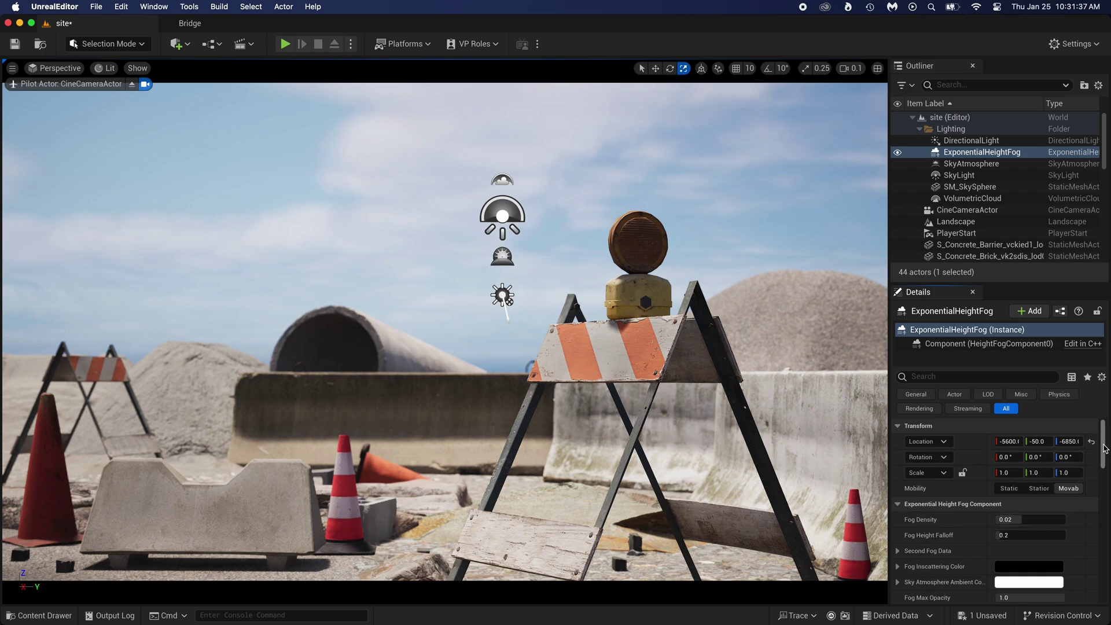
Try fog densities of 0.05 and 0.08 on the height fog
scroll(1105, 449, "down", 2)
left_click(1033, 470)
type("0.05")
key("Return")
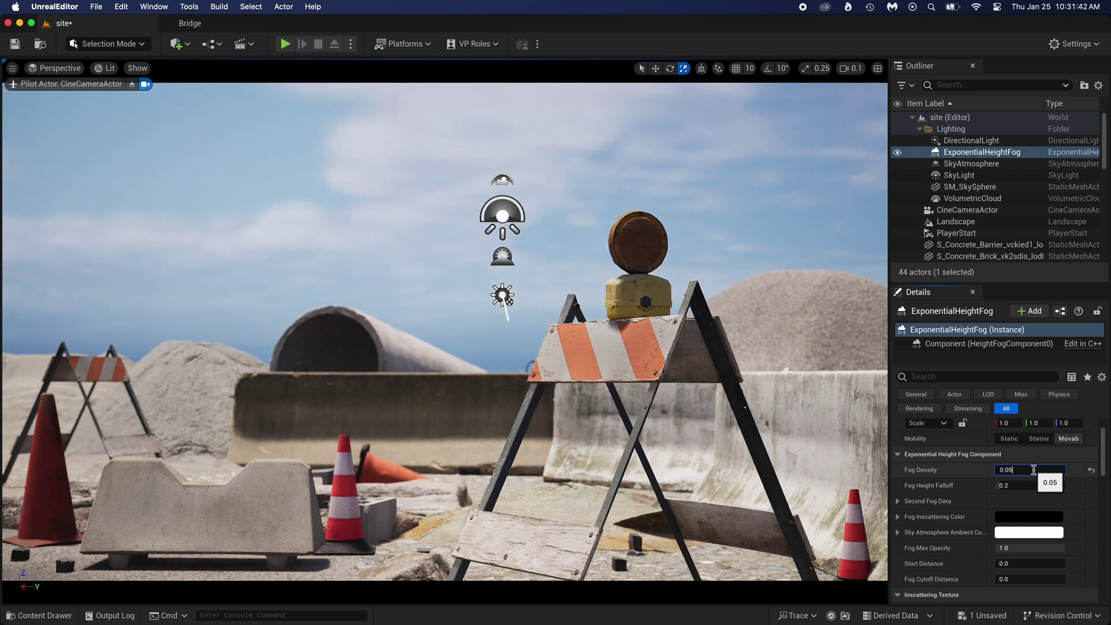
key("Return")
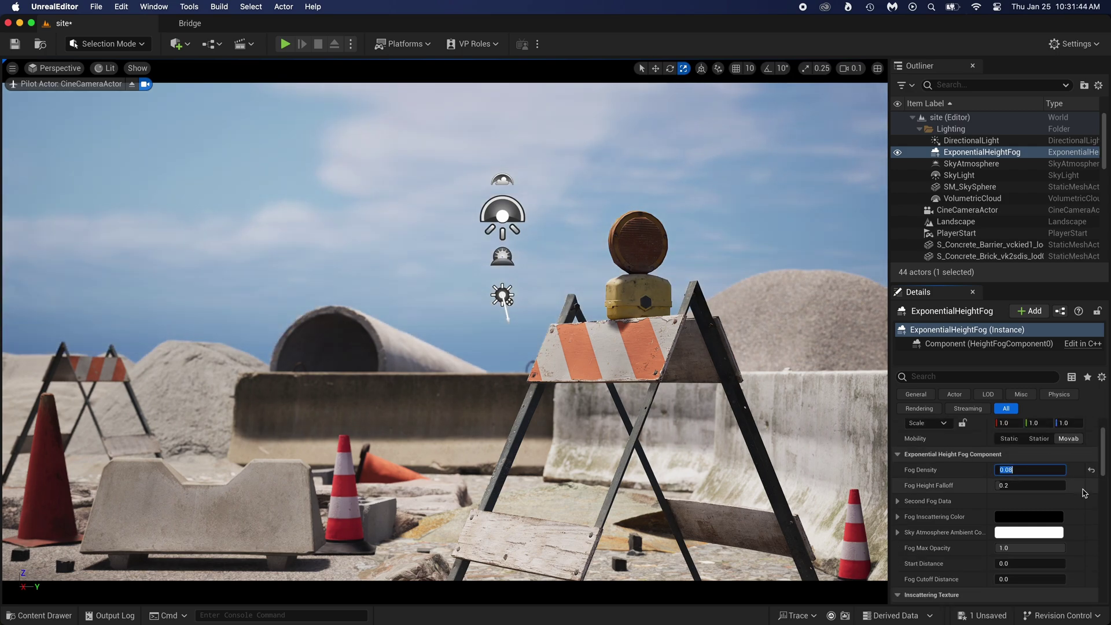
Try Volumetric Fog on the height fog, and change the fog density through 0.1 and 0.5 to 0.2
scroll(996, 458, "down", 10)
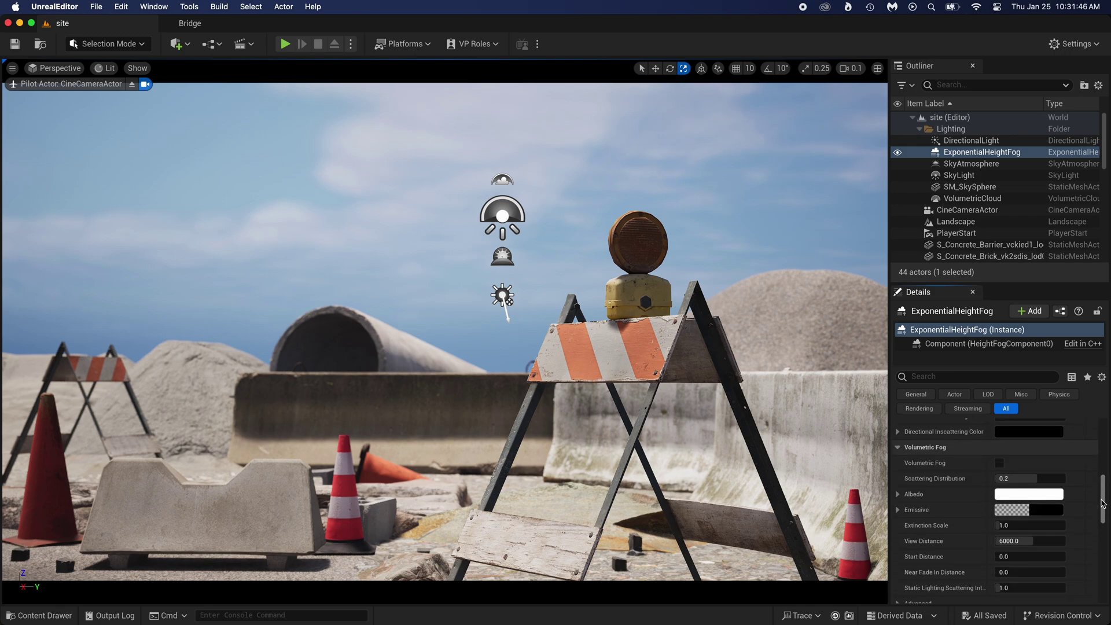
left_click(999, 449)
scroll(972, 467, "up", 10)
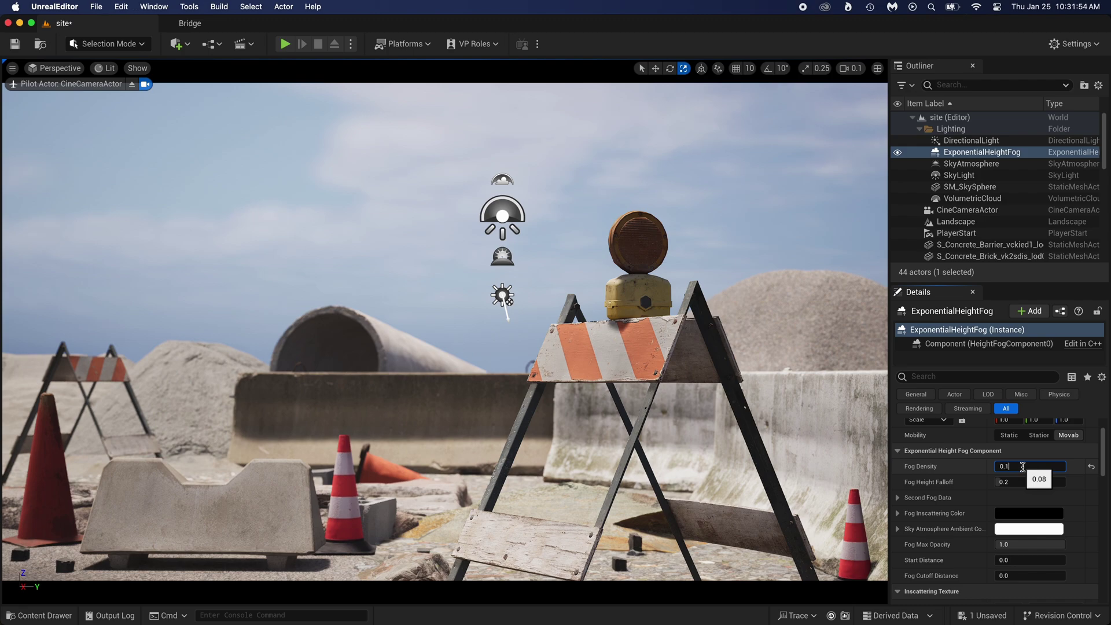
key("BackSpace")
type("5")
key("Return")
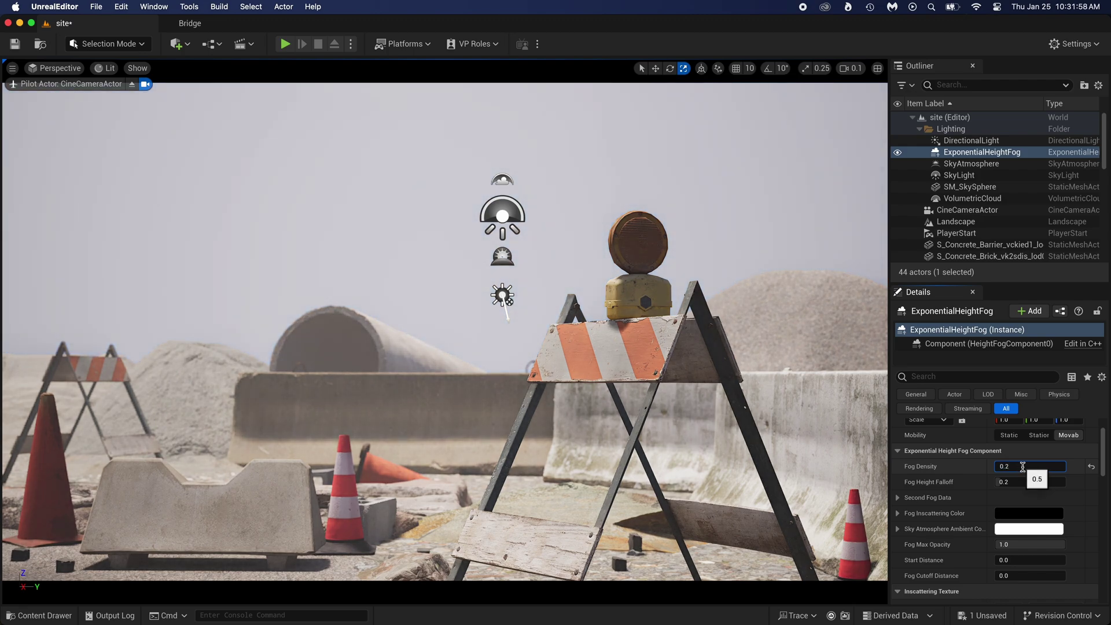
key("Return")
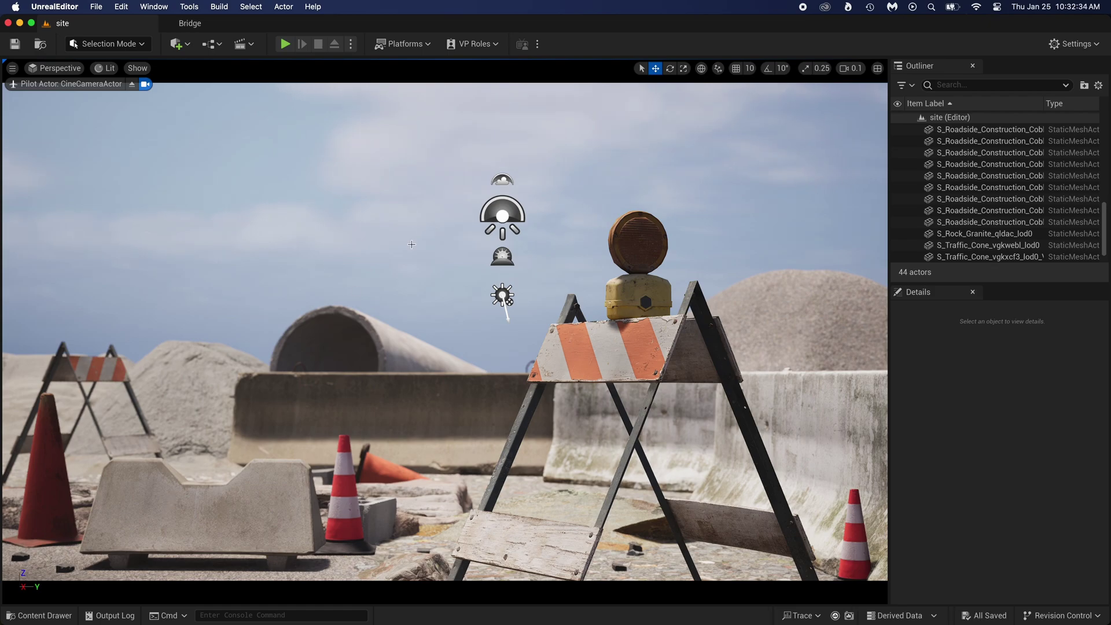
Switch to the Epic Games Launcher, search the Marketplace for "megascans tree" and open Megascans Trees: European Black Alder
left_click(409, 303)
mouse_move(554, 605)
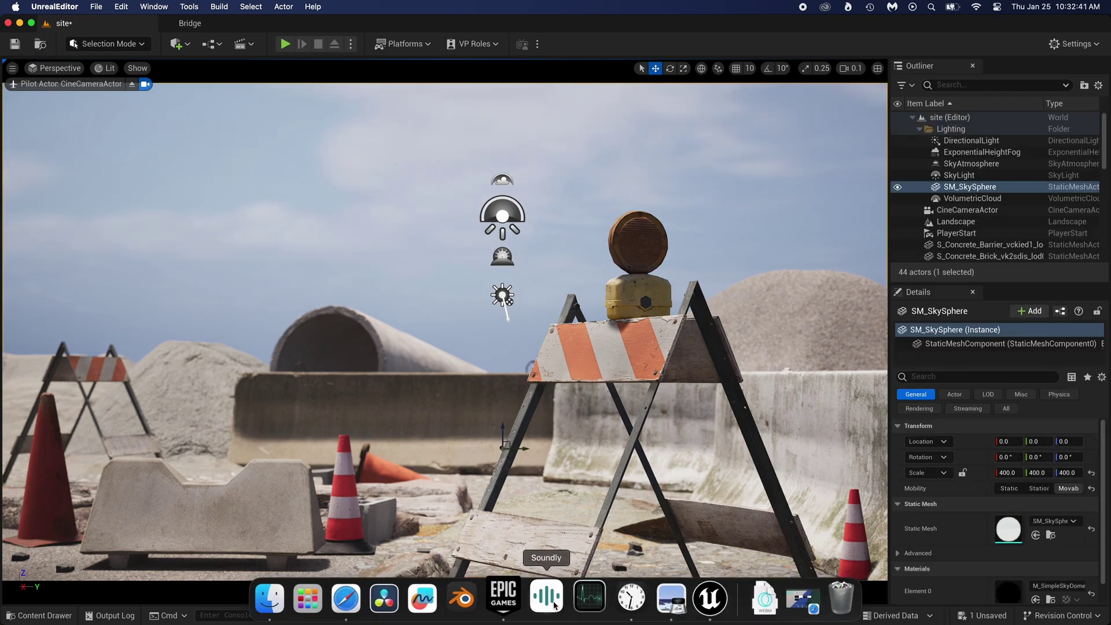
left_click(517, 596)
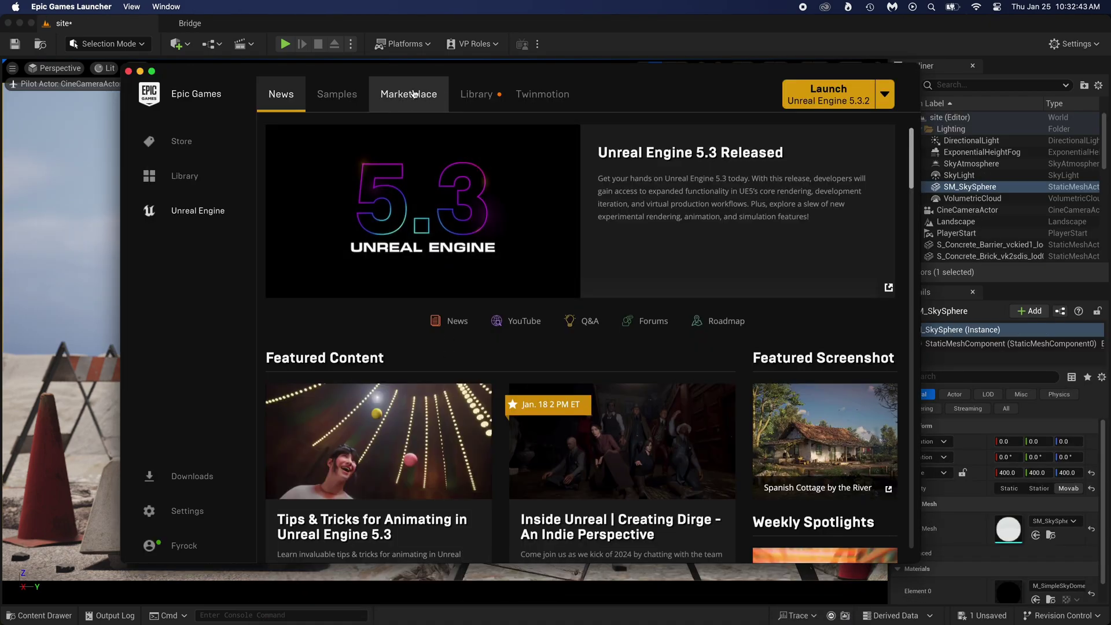
left_click(410, 88)
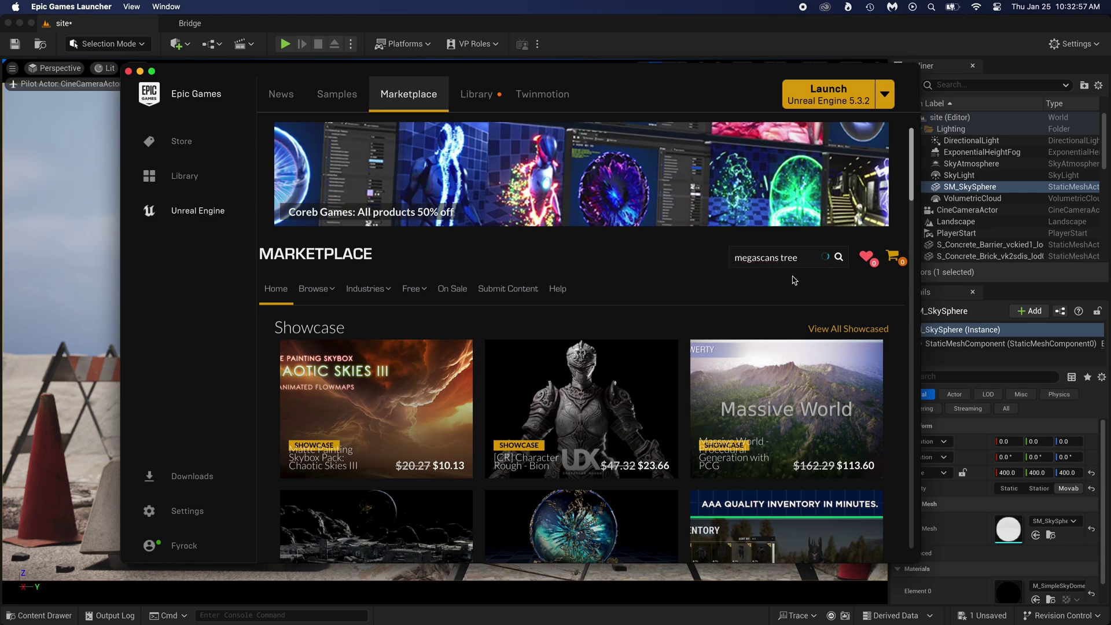
key("Return")
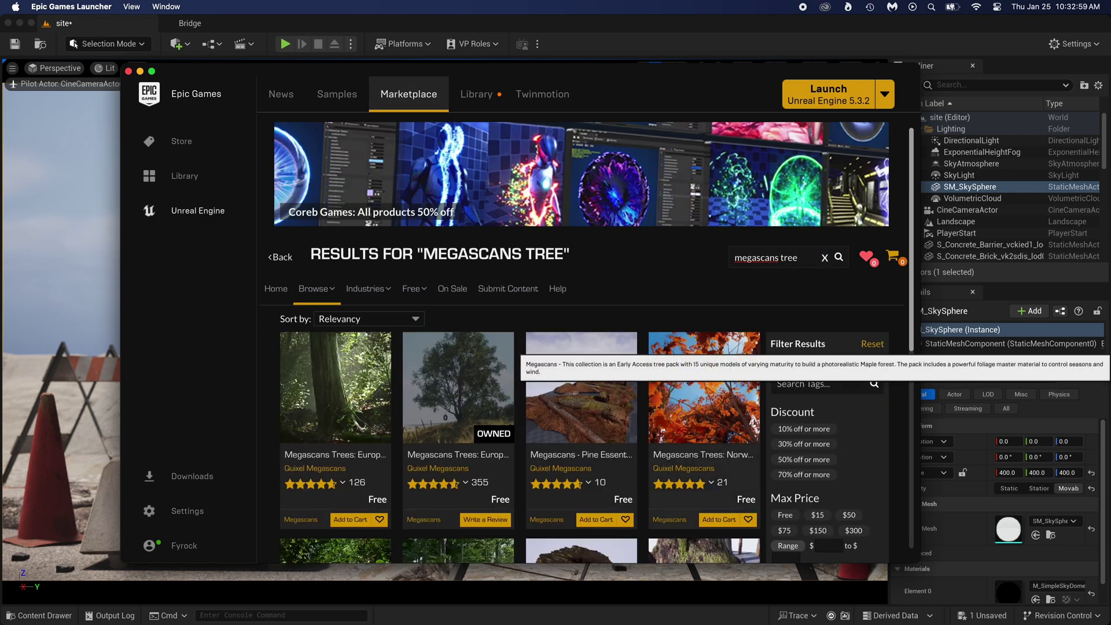
left_click(460, 375)
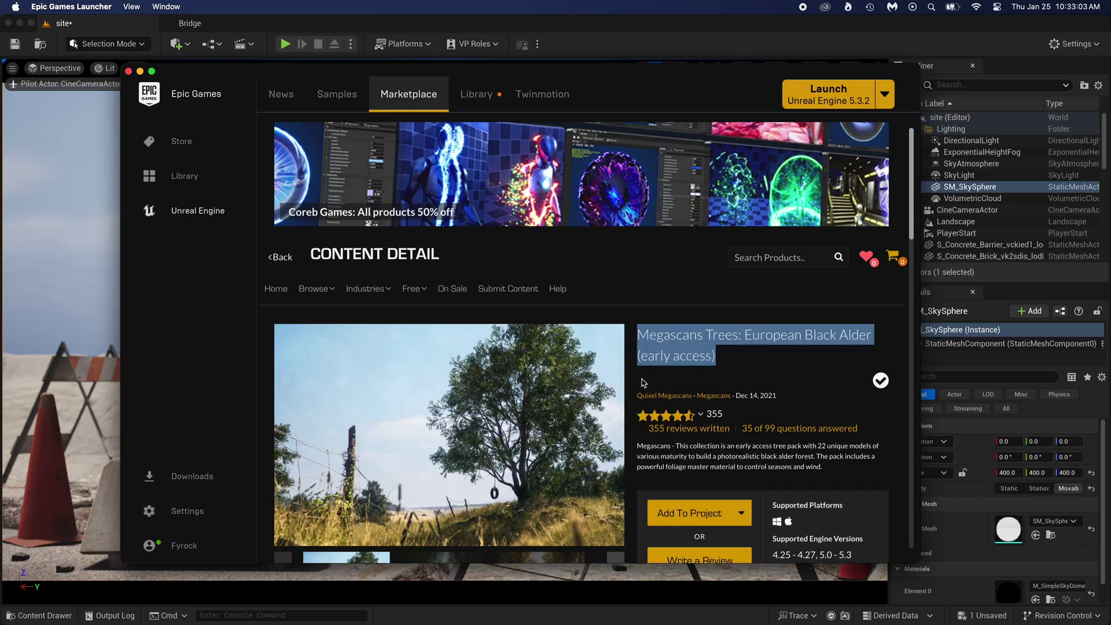
scroll(590, 360, "down", 2)
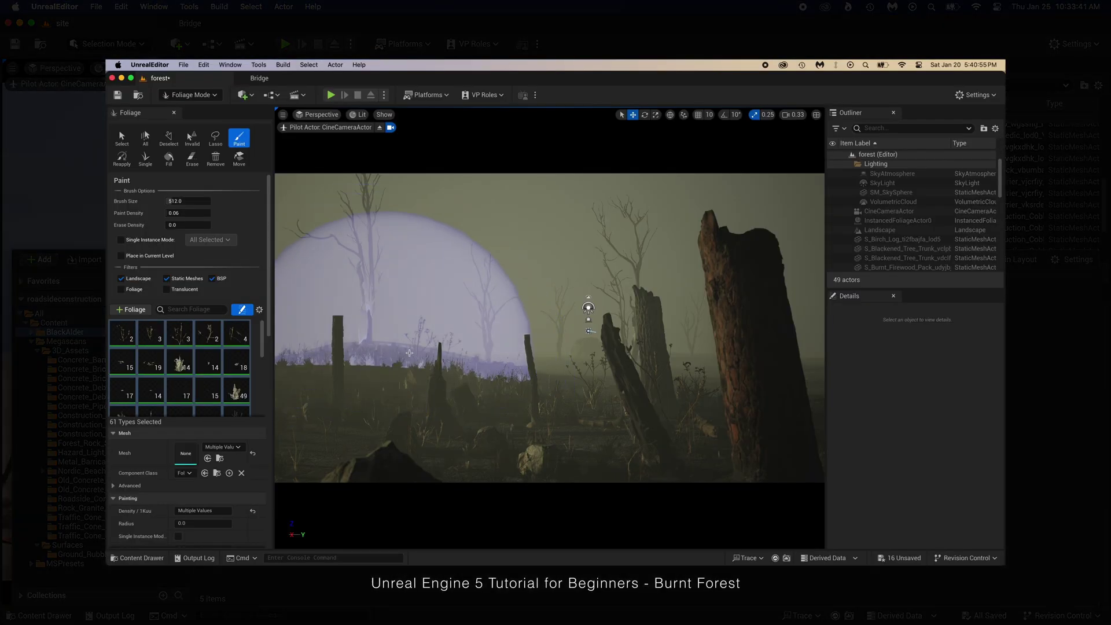
mouse_move(624, 352)
left_mouse_down()
mouse_move(738, 348)
mouse_move(755, 378)
mouse_move(693, 360)
left_mouse_up()
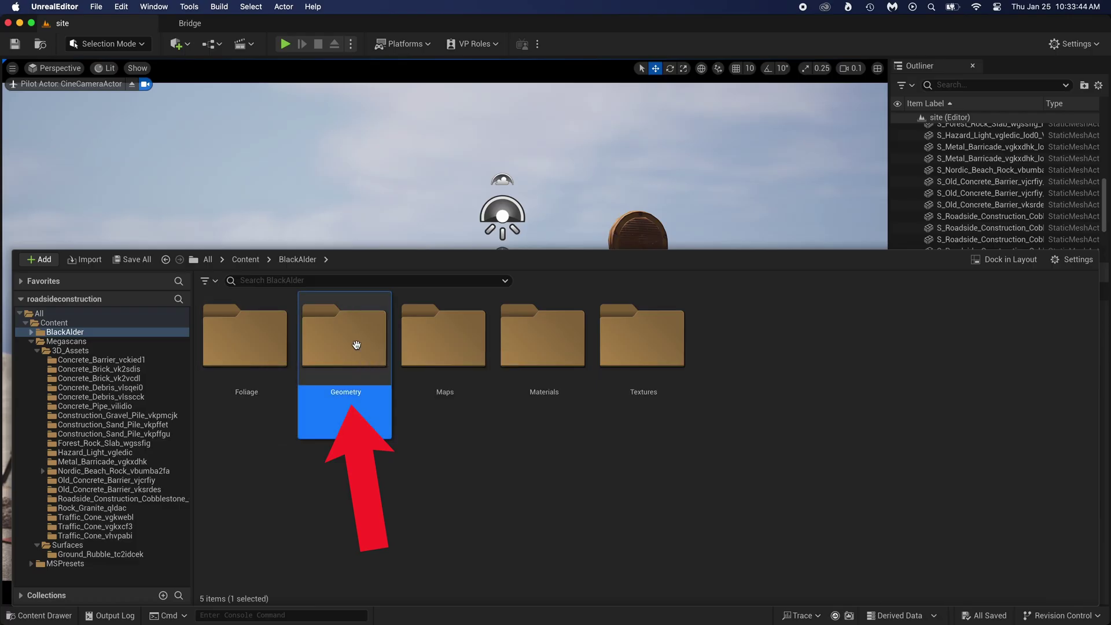
Open BlackAlder's Geometry/SimpleWind folder and place SM_BlackAlder_Field_02 in the scene behind the front barricade
double_click(356, 345)
double_click(358, 344)
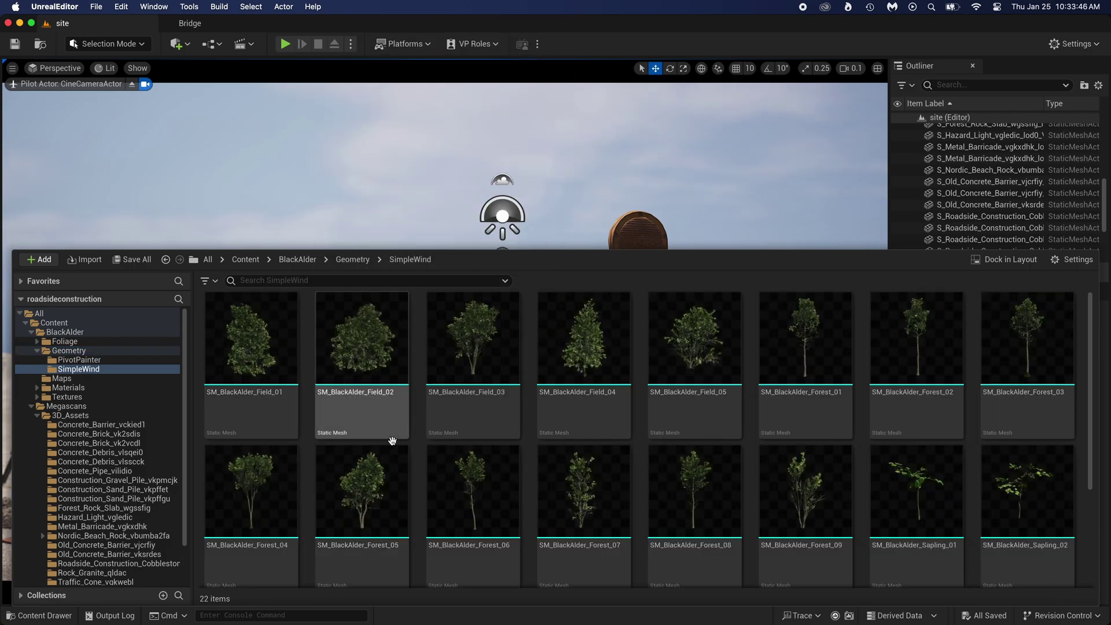
left_click(794, 358)
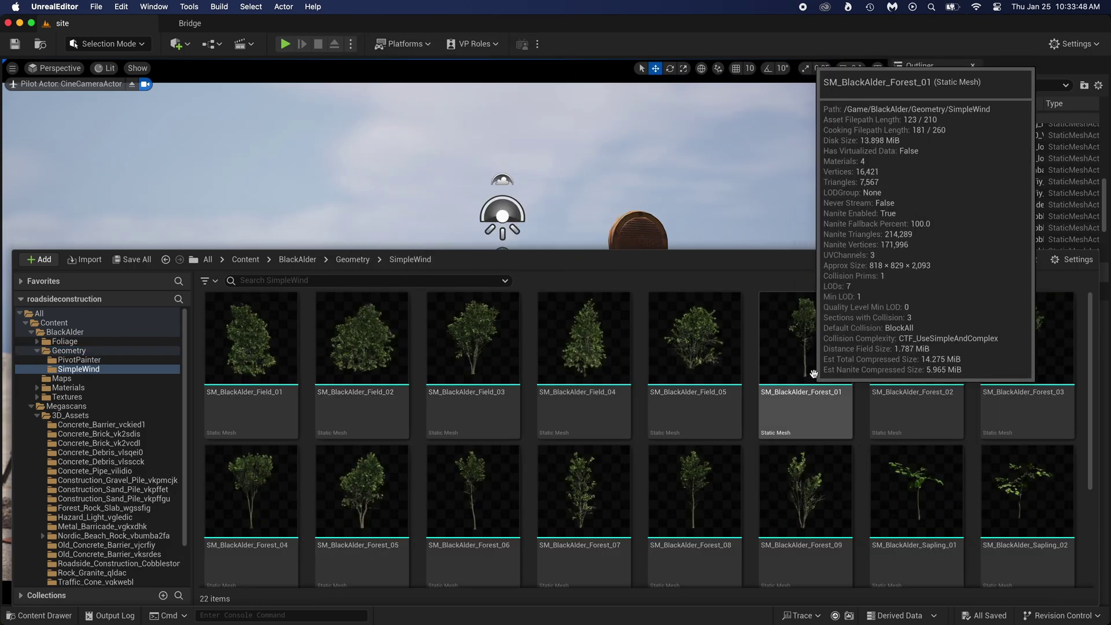
left_click_drag(917, 360, 854, 364)
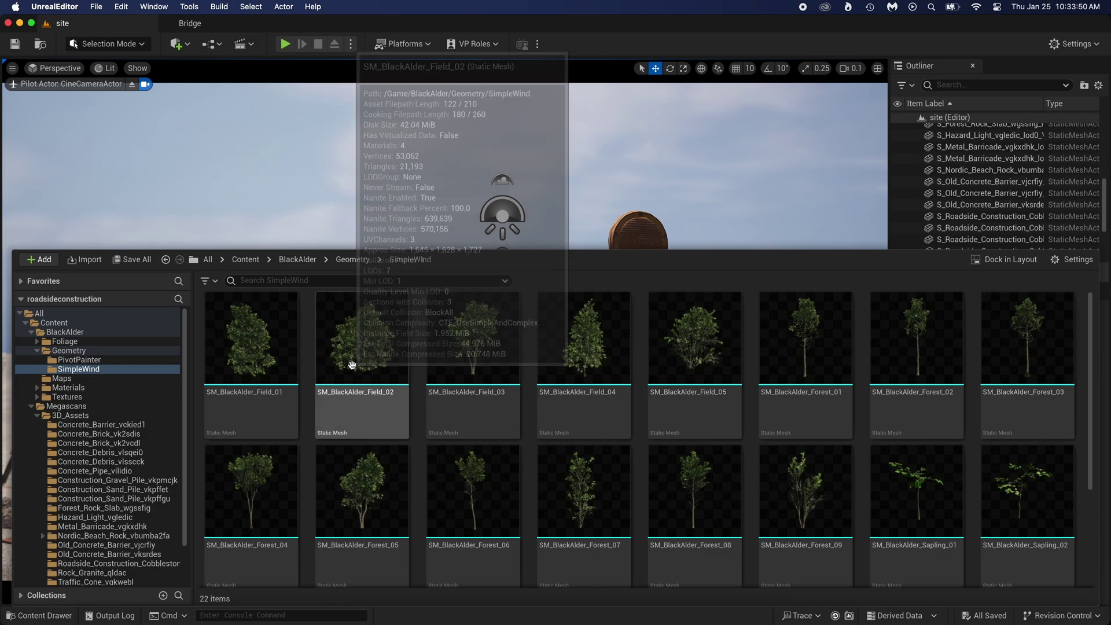
left_click_drag(362, 342, 466, 519)
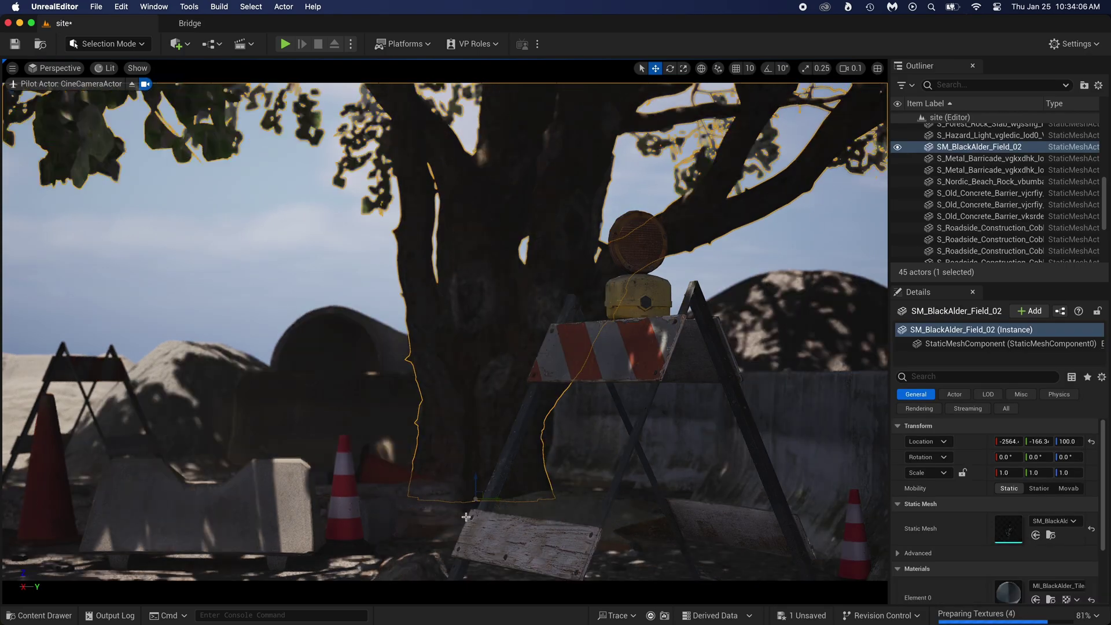
Stop piloting the CineCameraActor and pin its preview in the viewport
left_click(132, 83)
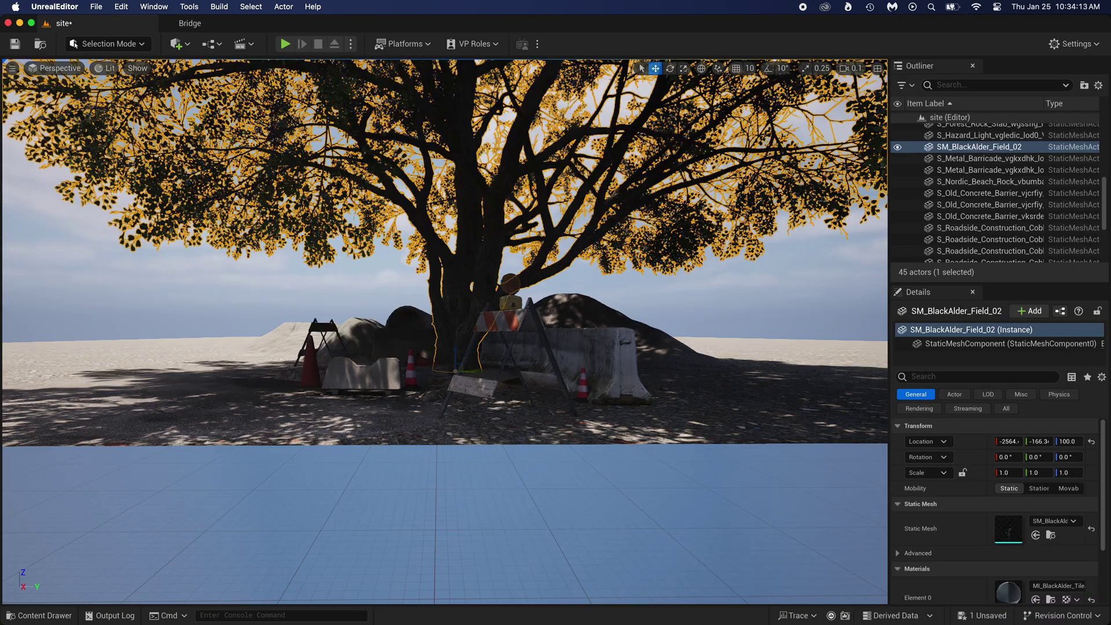
scroll(958, 174, "up", 5)
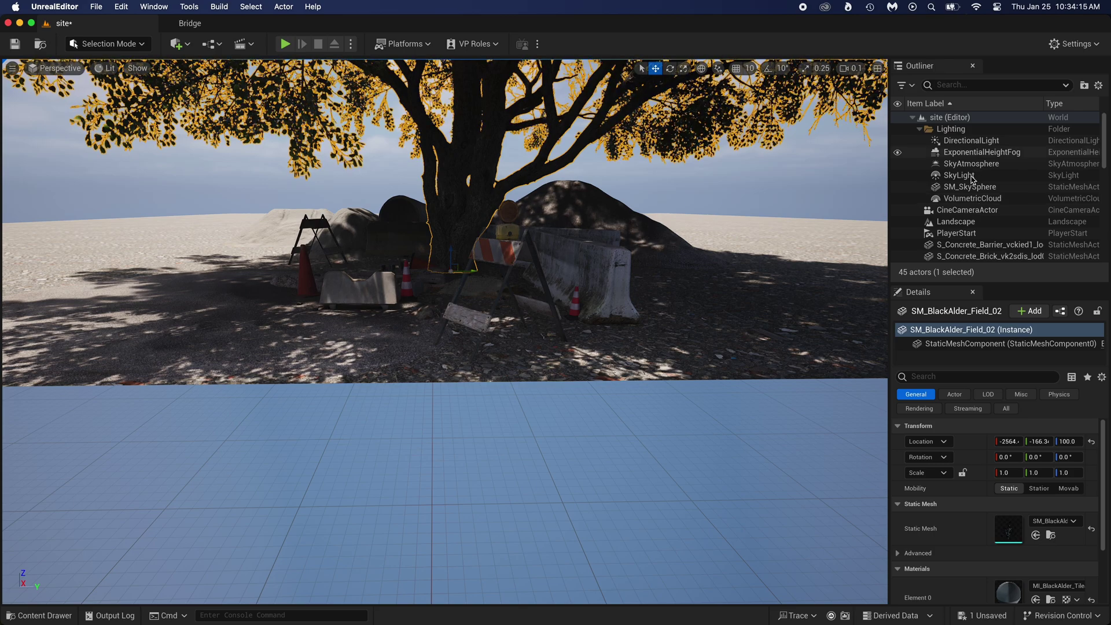
left_click(967, 211)
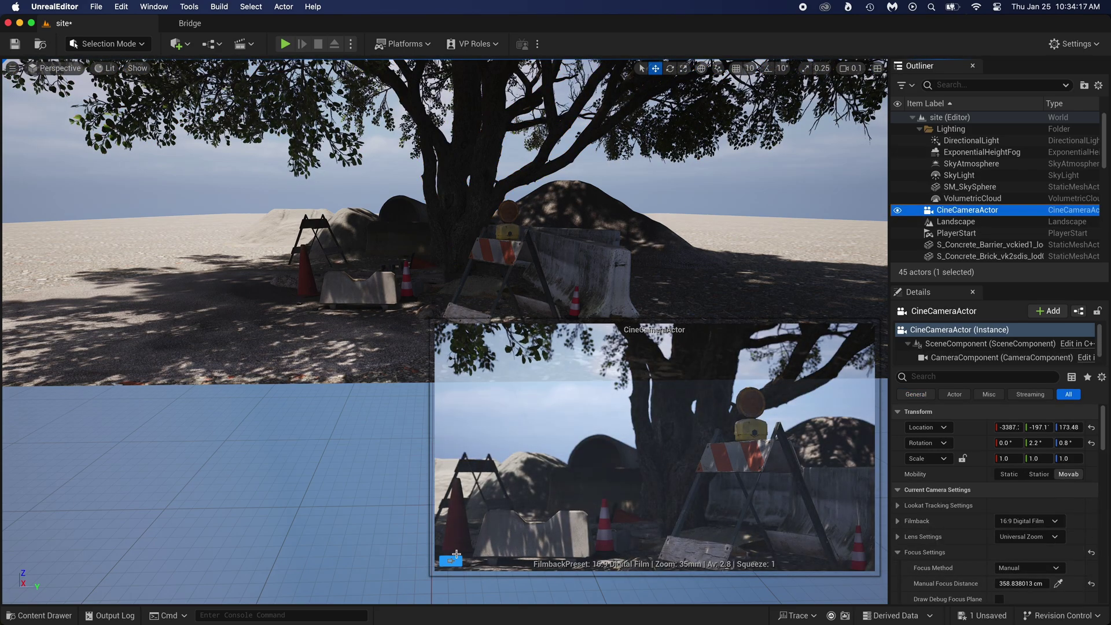
left_click(445, 560)
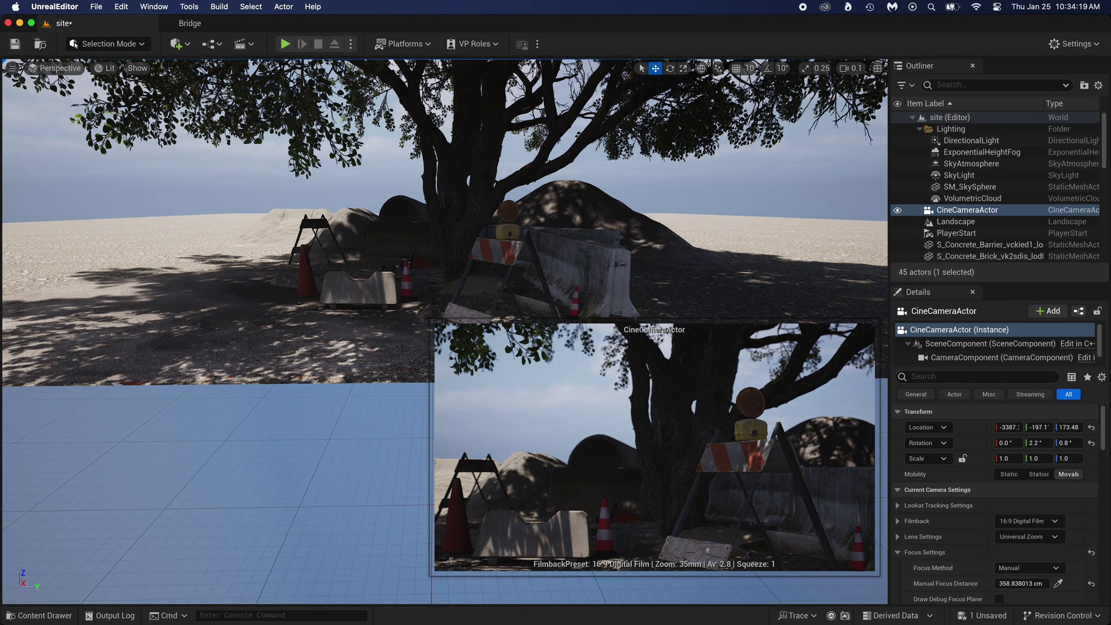
Raise the viewport camera speed to 1, move the alder tree far behind the site to about X -273, Y -652, and scale it down
left_click(299, 165)
key("f")
left_click(851, 67)
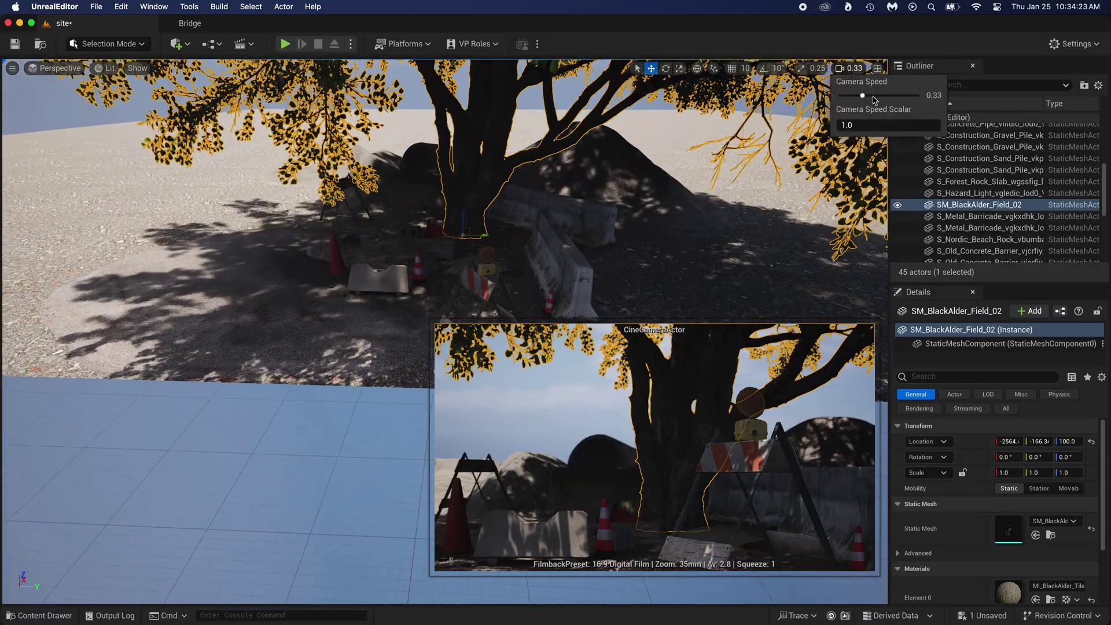
left_click_drag(862, 96, 886, 95)
right_click_drag(463, 261, 439, 203)
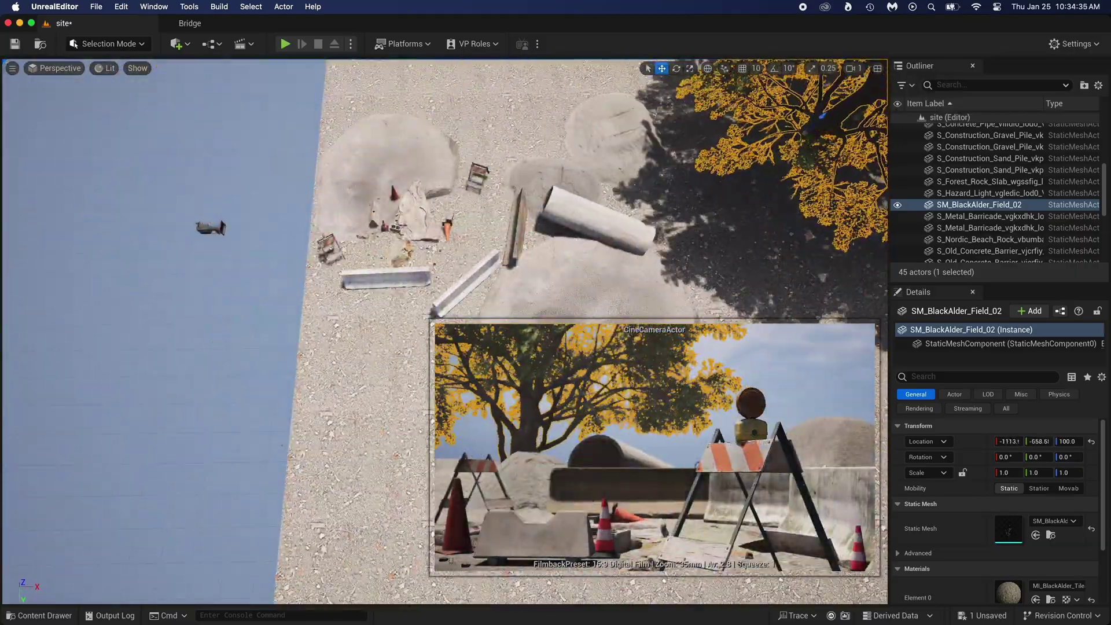
key("f")
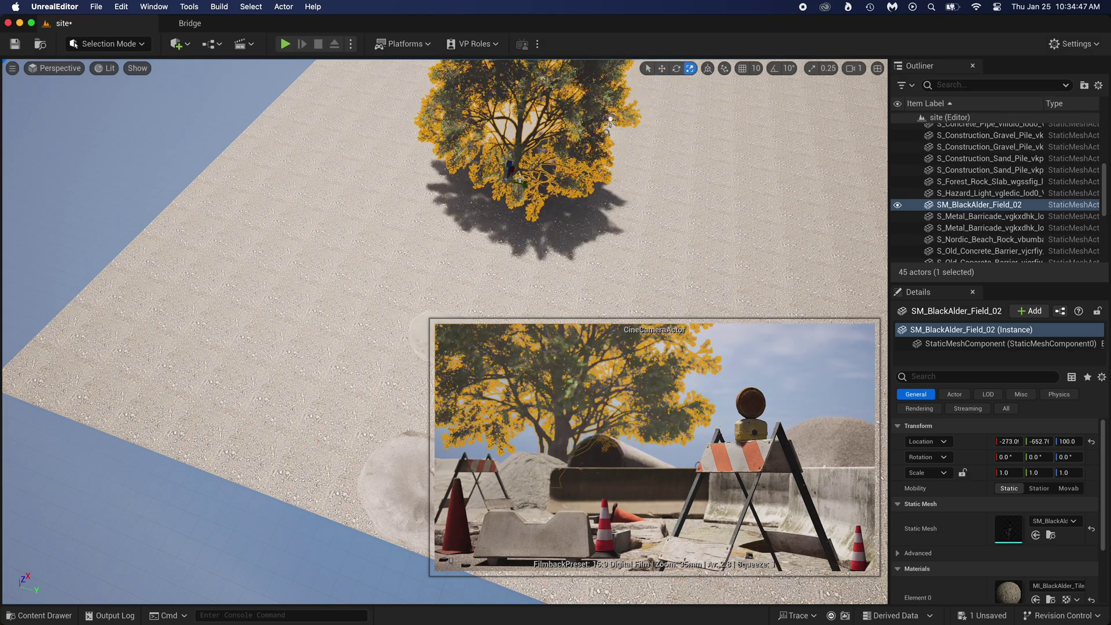
left_click(593, 191)
Add SM_BlackAlder_Field_04 behind the mound near the barricade and SM_BlackAlder_Field_05 between the two background trees, then pilot the CineCameraActor again
key("ctrl+space")
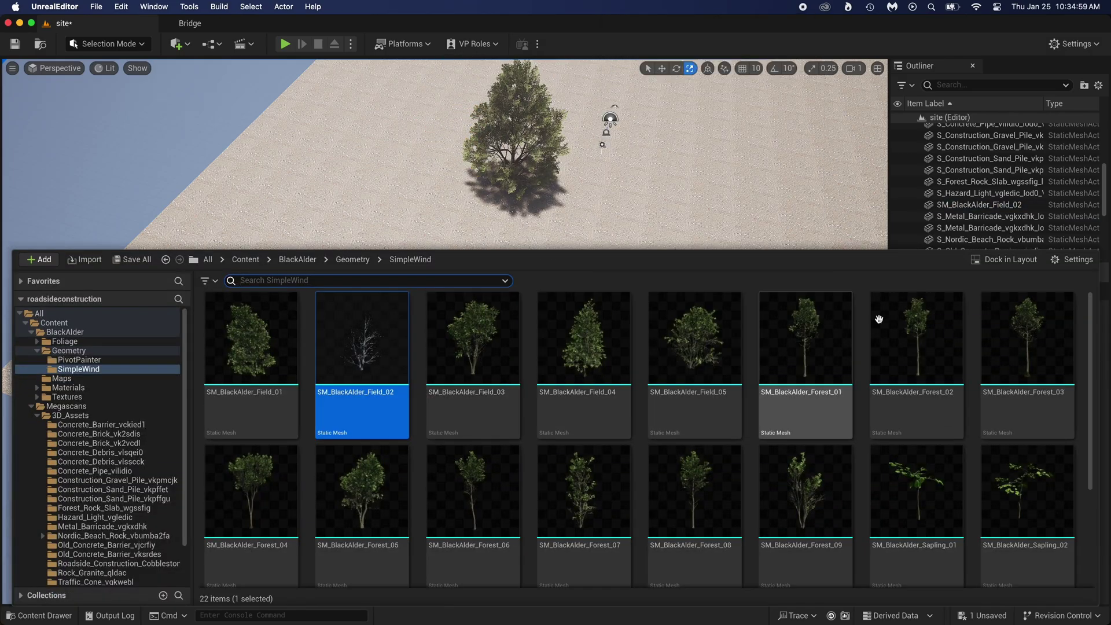
left_click_drag(362, 384, 599, 245)
left_click(776, 229)
key("w")
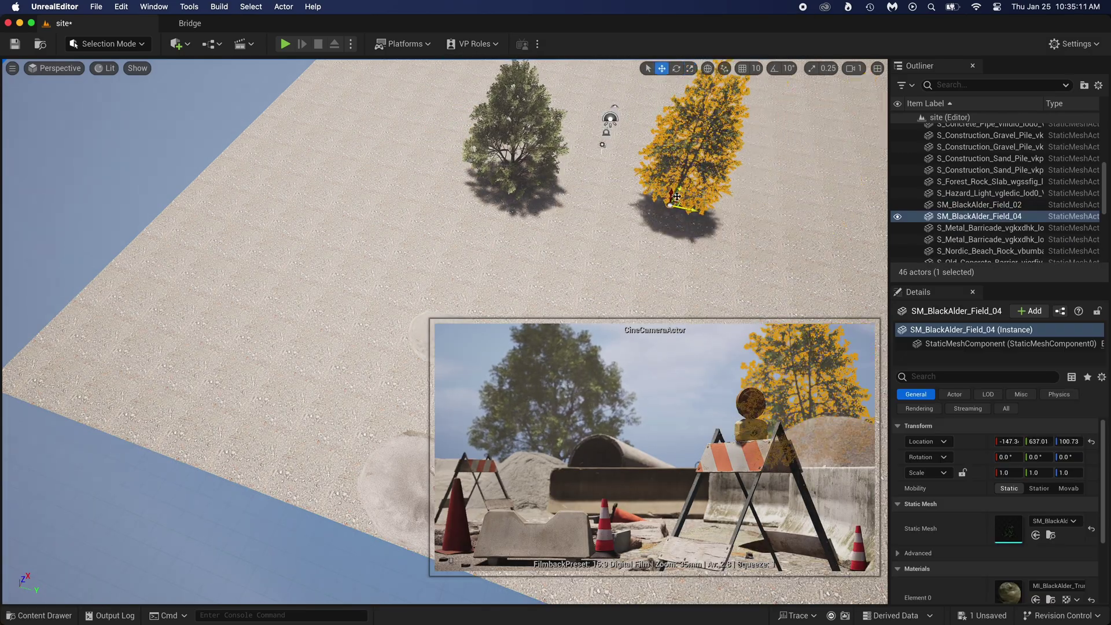
left_click_drag(362, 384, 610, 160)
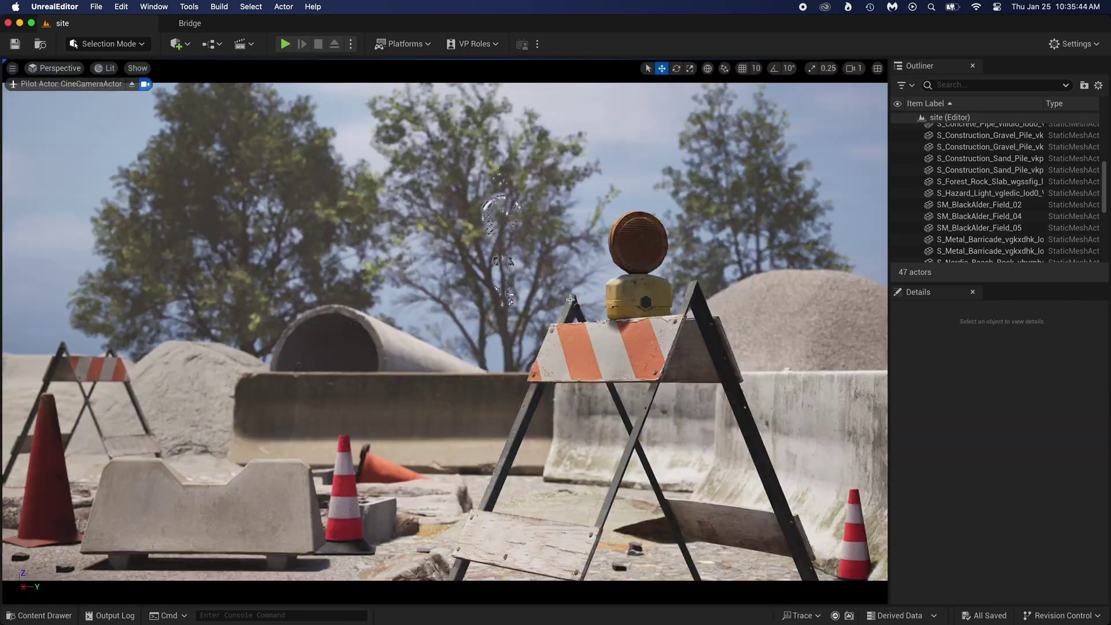
left_click(488, 205)
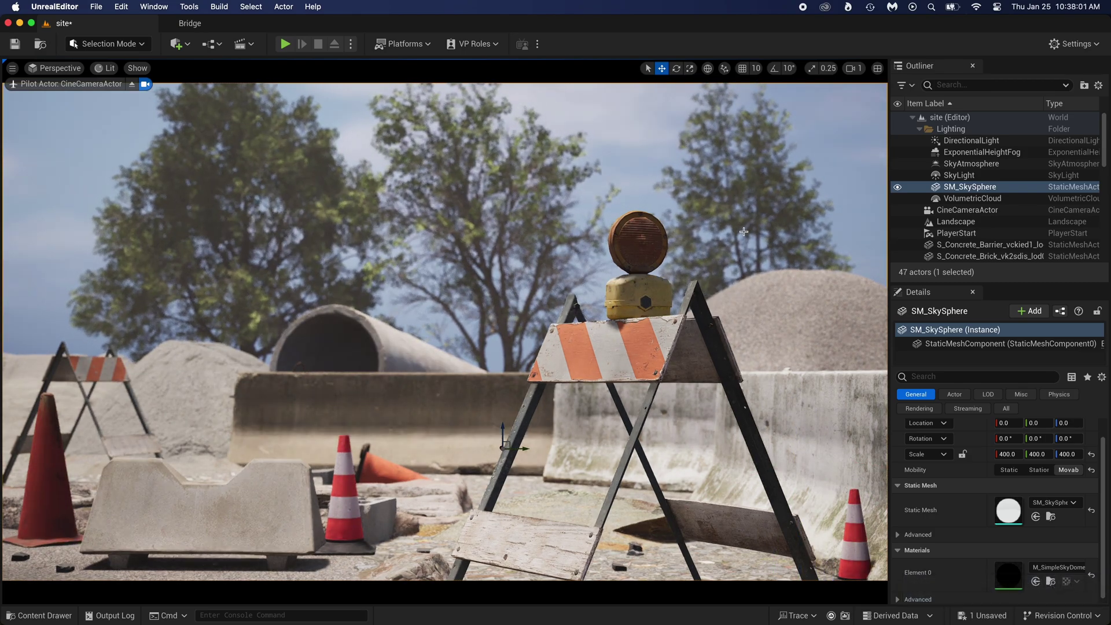
Save the level, then set the DirectionalLight's intensity to 5 lux and the SkyLight's intensity scale to 2
key("super+s")
left_click(993, 143)
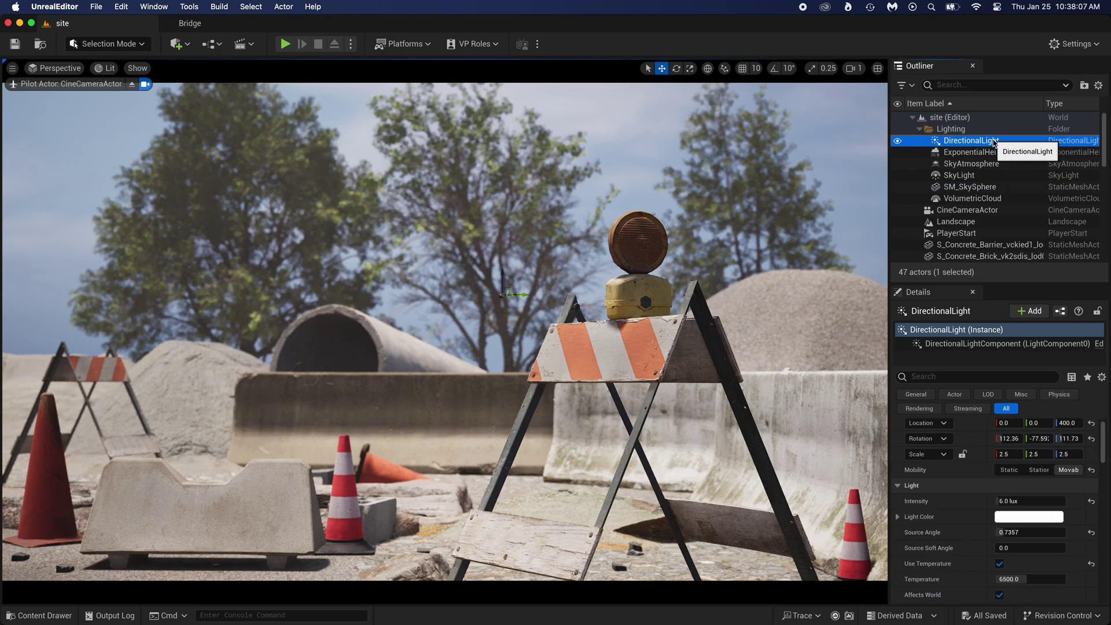
left_click_drag(1023, 500, 976, 510)
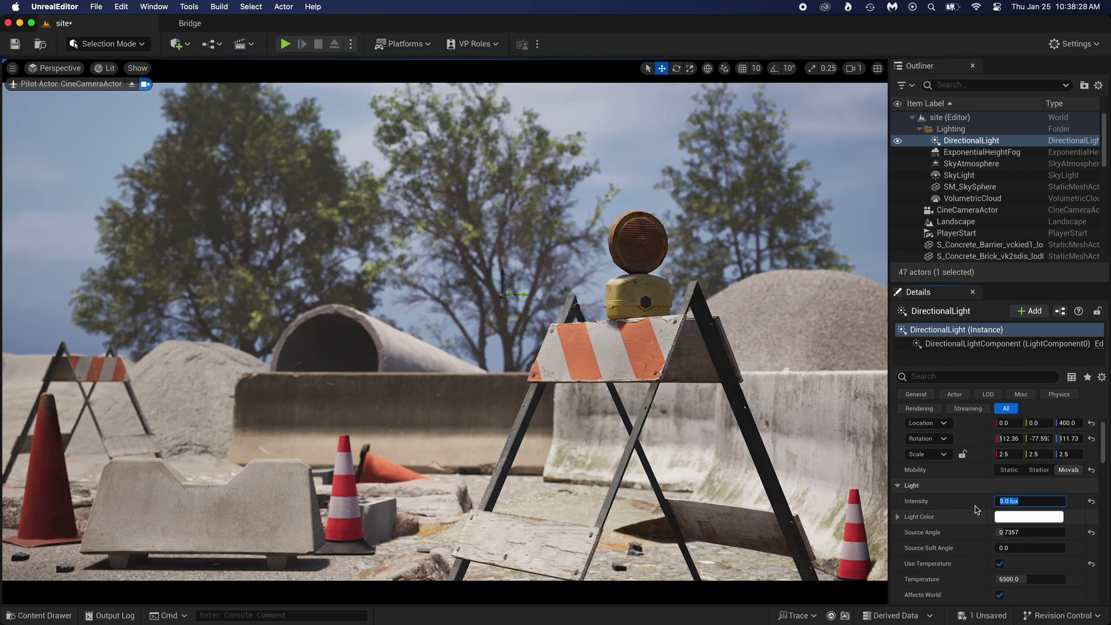
left_click(974, 176)
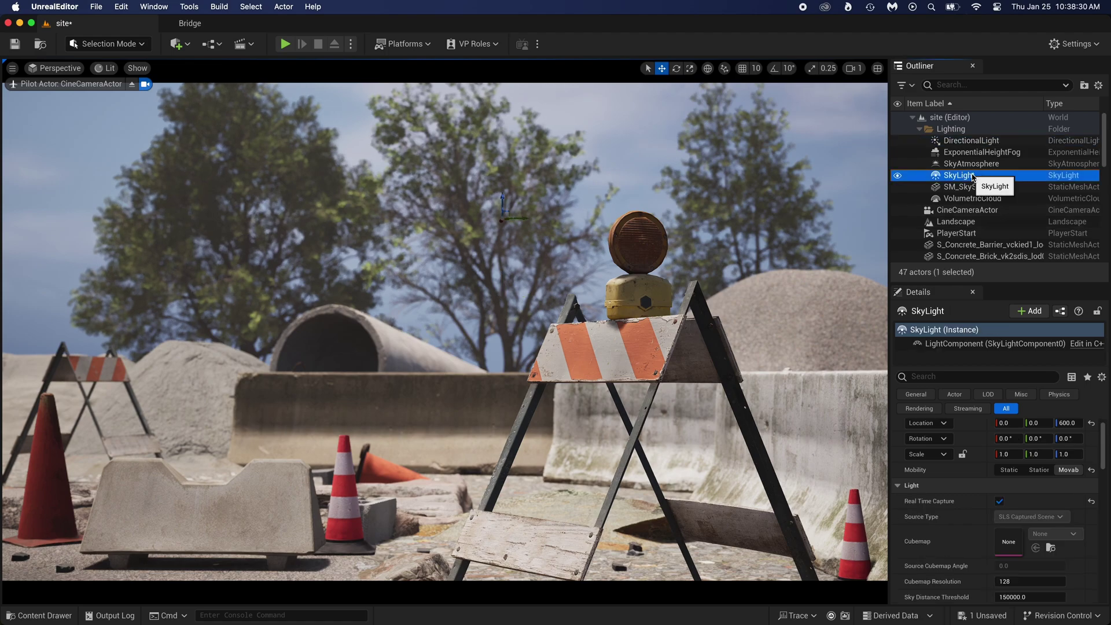
scroll(961, 507, "down", 3)
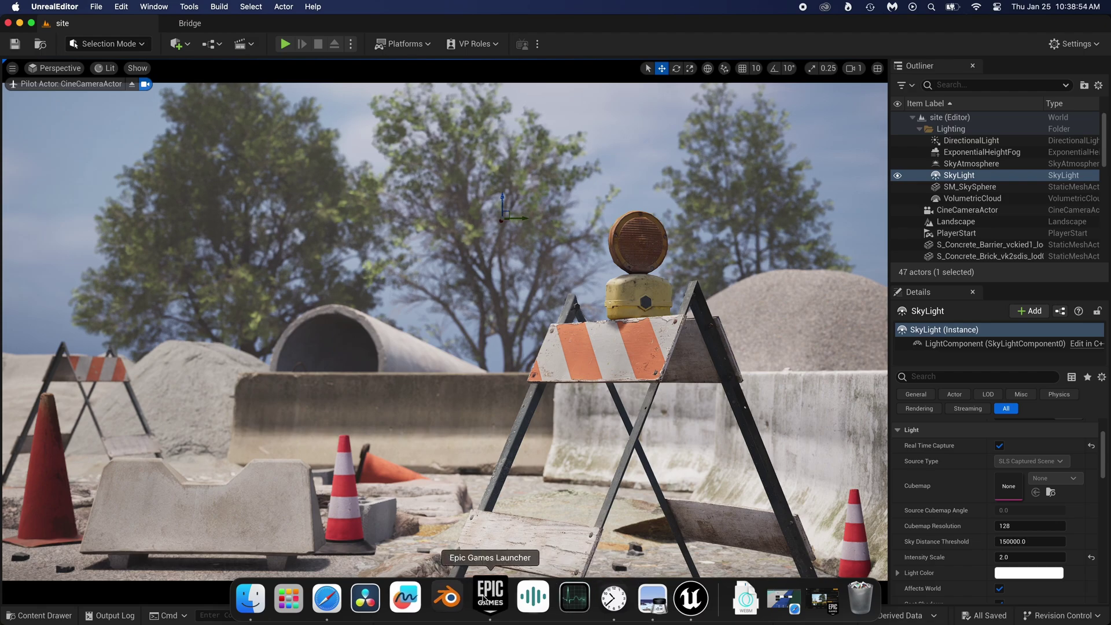
Switch to the Epic Games Launcher and search the Marketplace for "twinmotion posed"
left_click(485, 596)
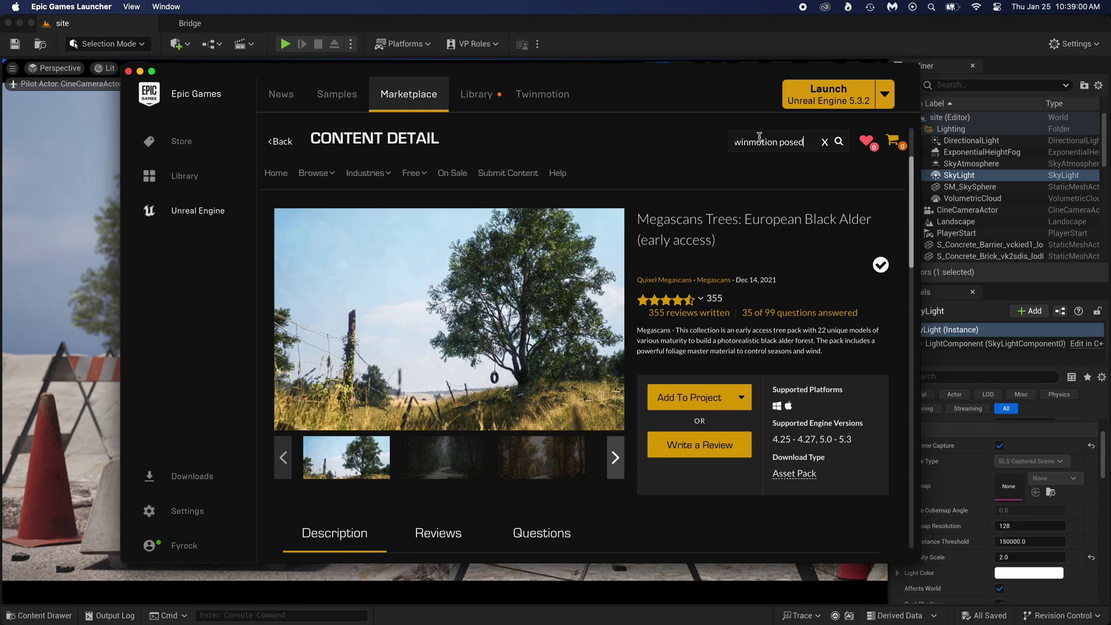
key("Return")
left_click(521, 453)
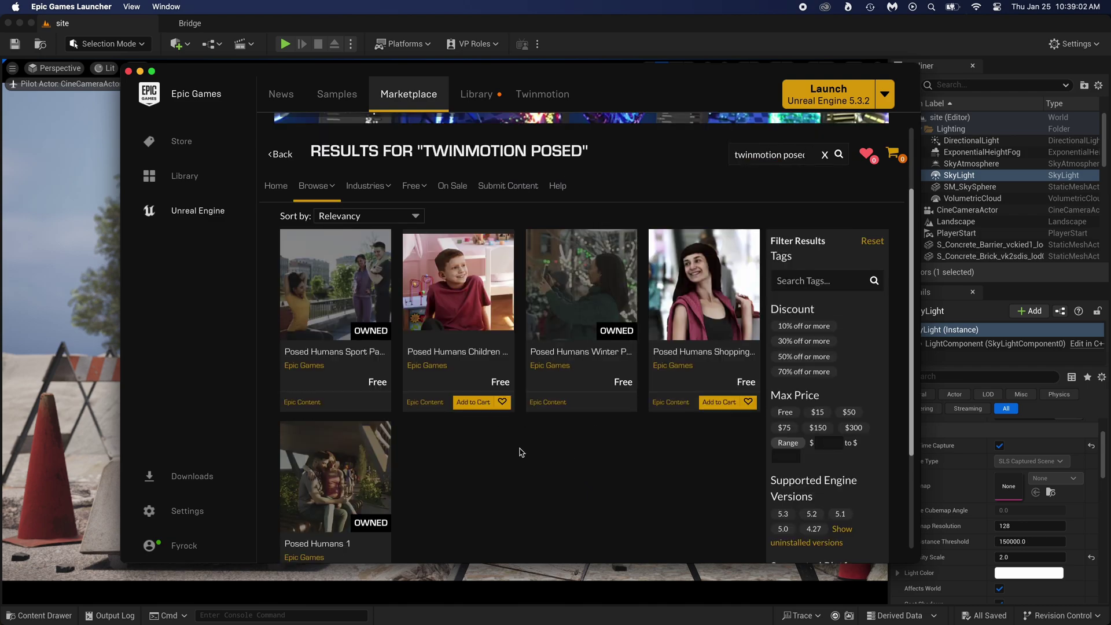
Look through the posed human packs and open the Posed Humans 1 content page
scroll(496, 484, "up", 3)
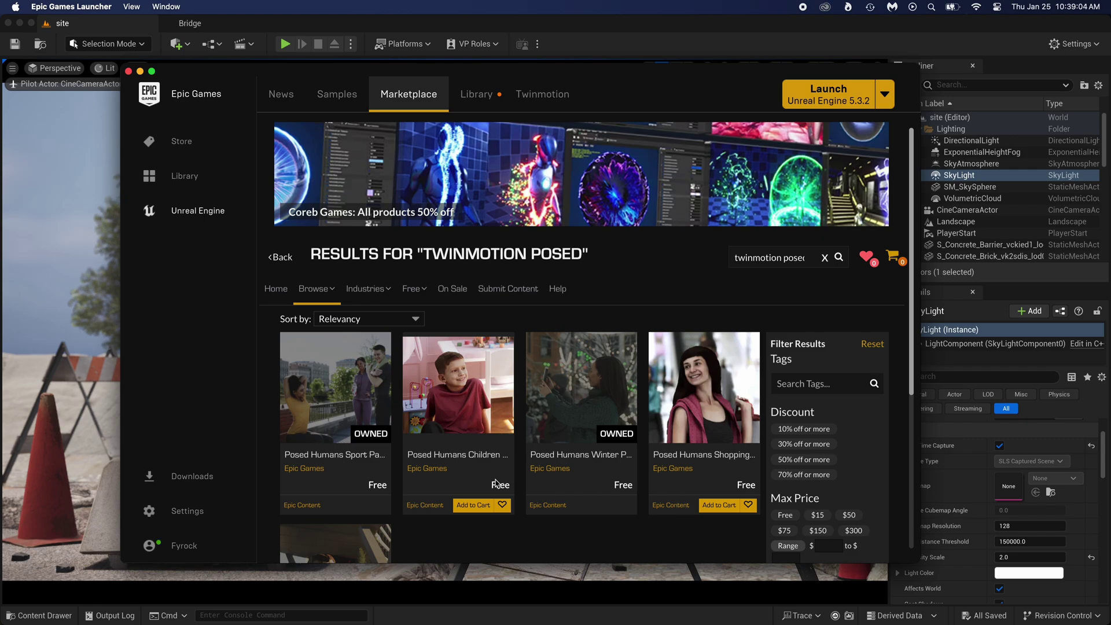
scroll(564, 434, "down", 3)
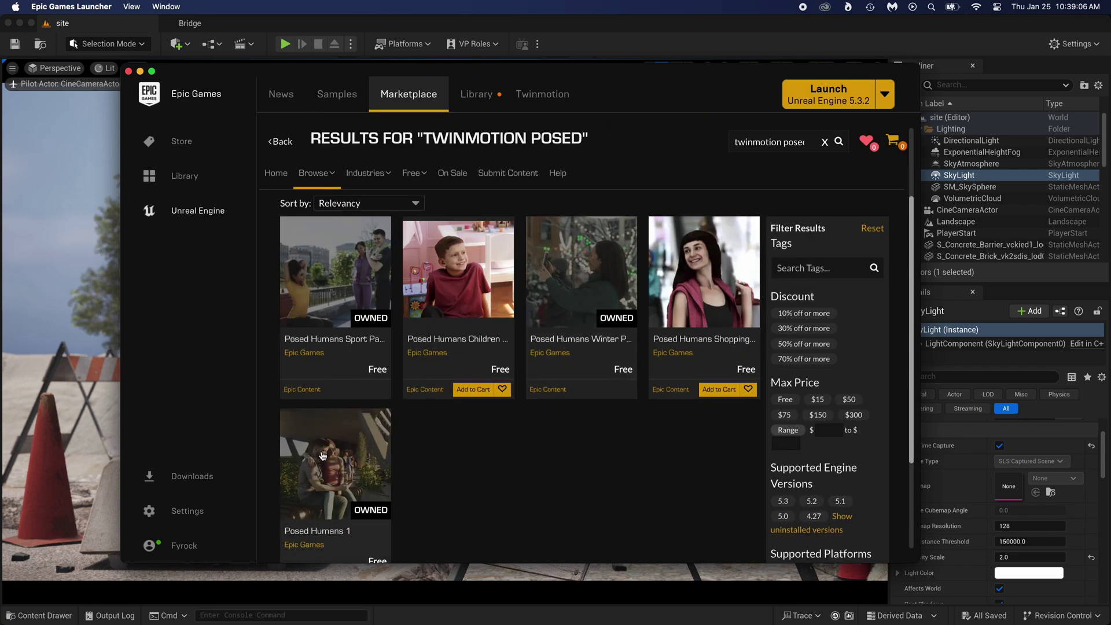
scroll(322, 455, "down", 1)
left_click(347, 405)
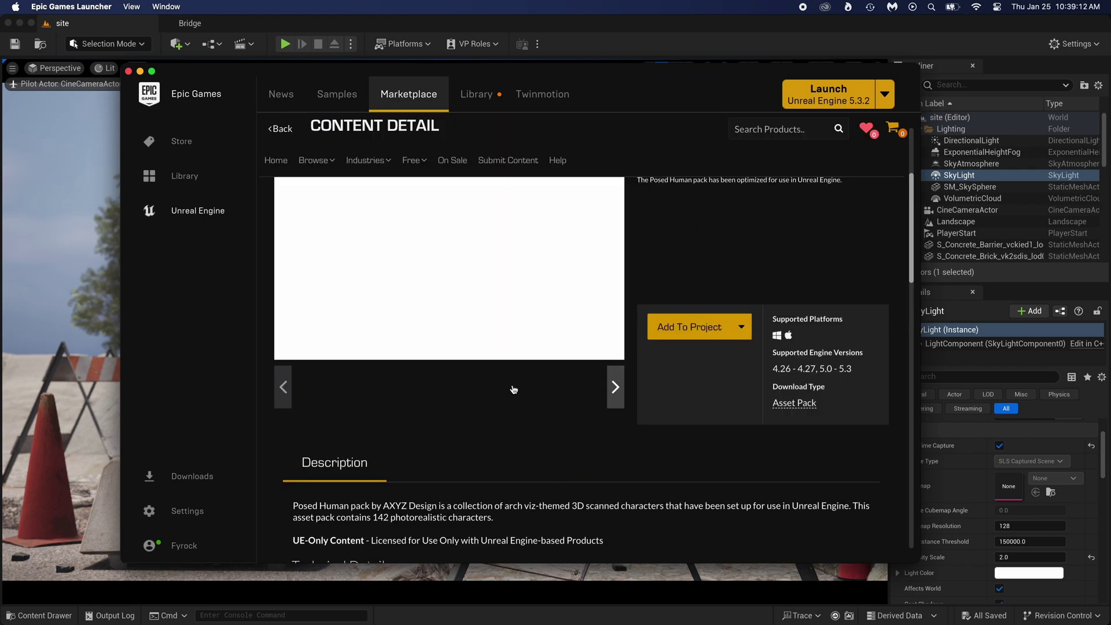
scroll(555, 405, "up", 1)
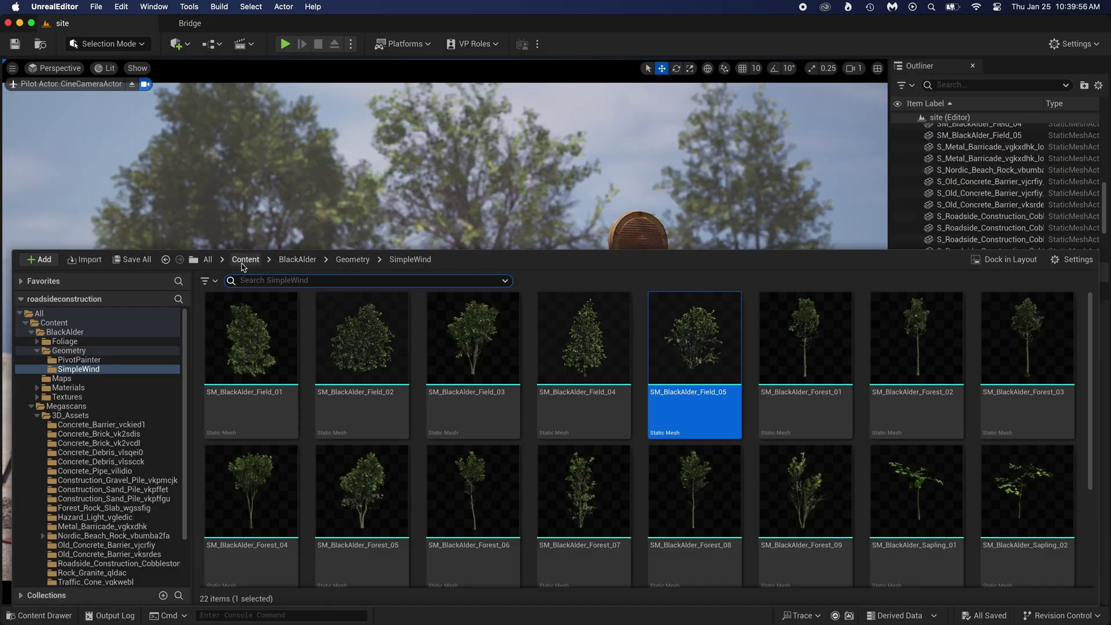
Open the TwinmotionReadyposed/PosedHumans/meshes folder in the project content and find the construction worker meshes
left_click(244, 262)
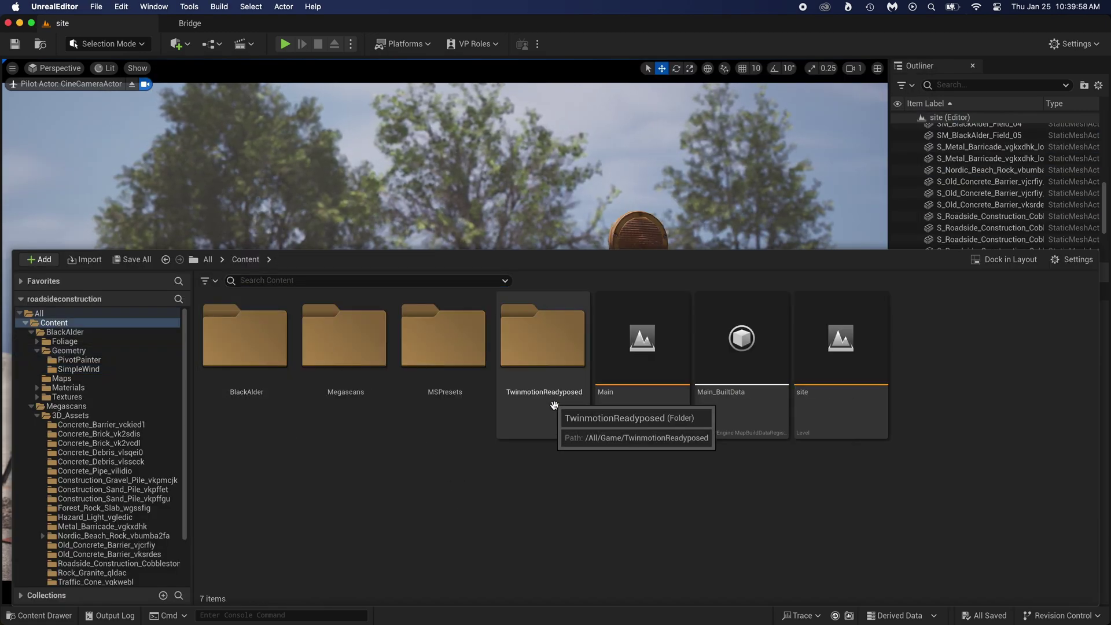
double_click(523, 371)
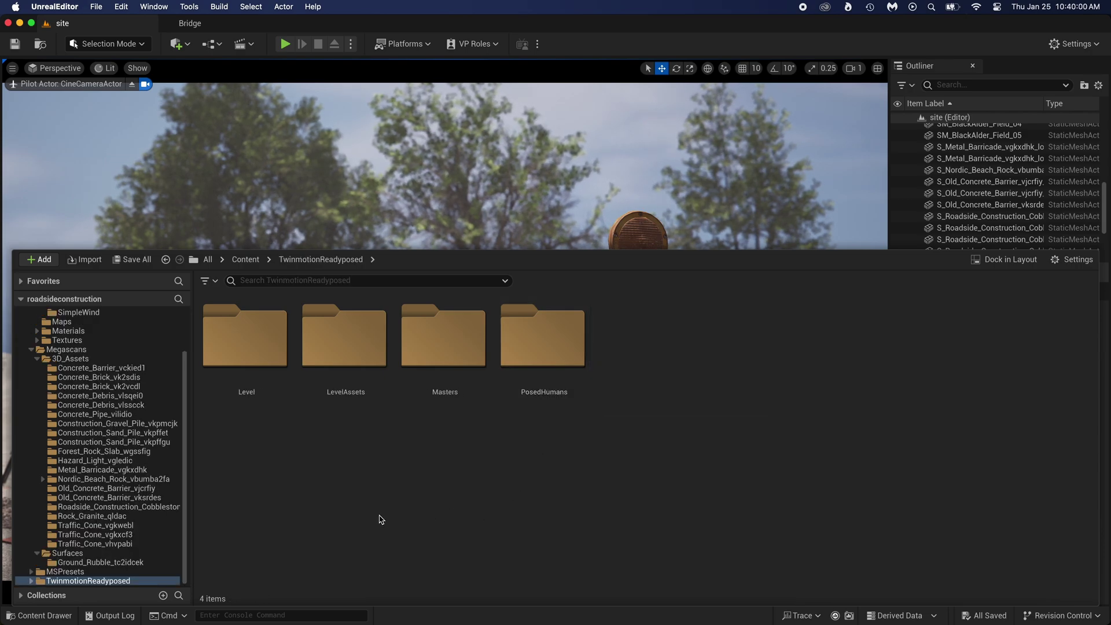
double_click(529, 367)
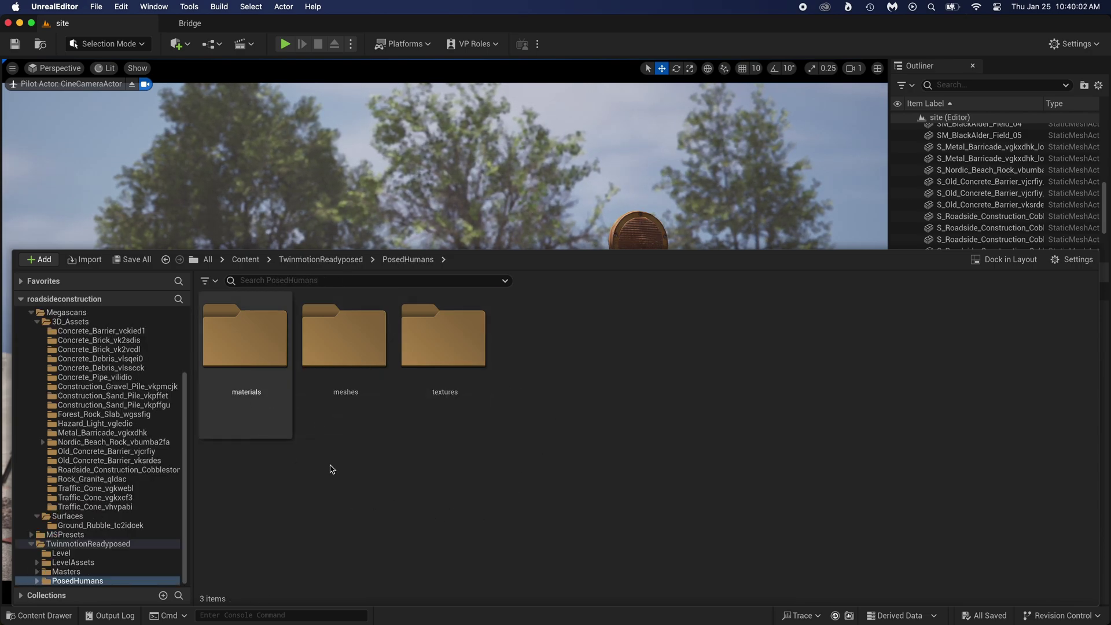
left_click(341, 347)
double_click(340, 347)
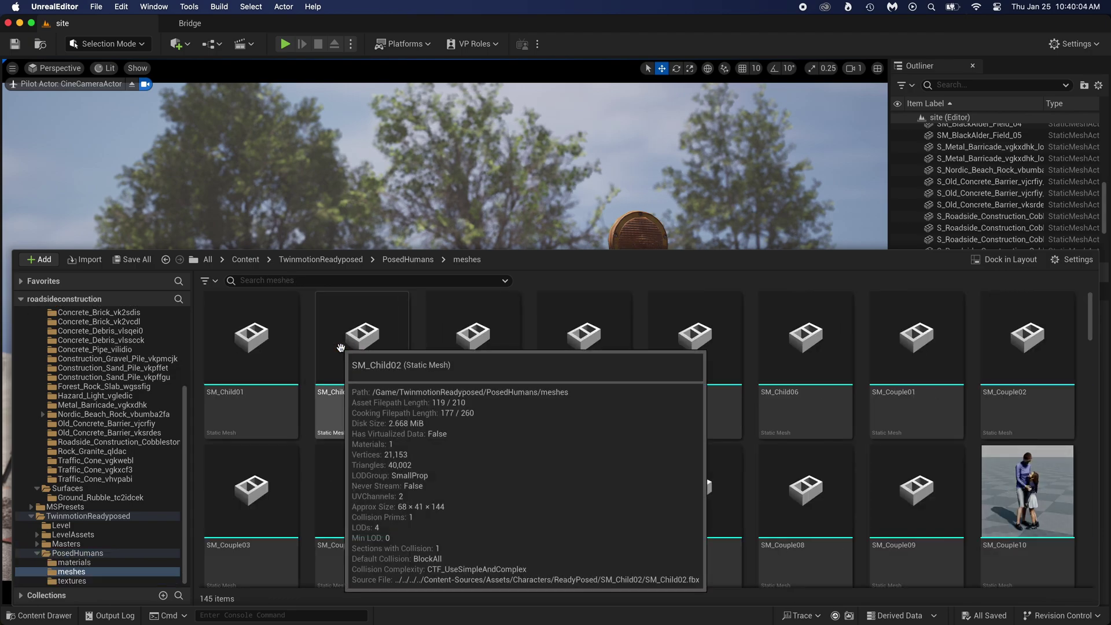
scroll(565, 491, "down", 3)
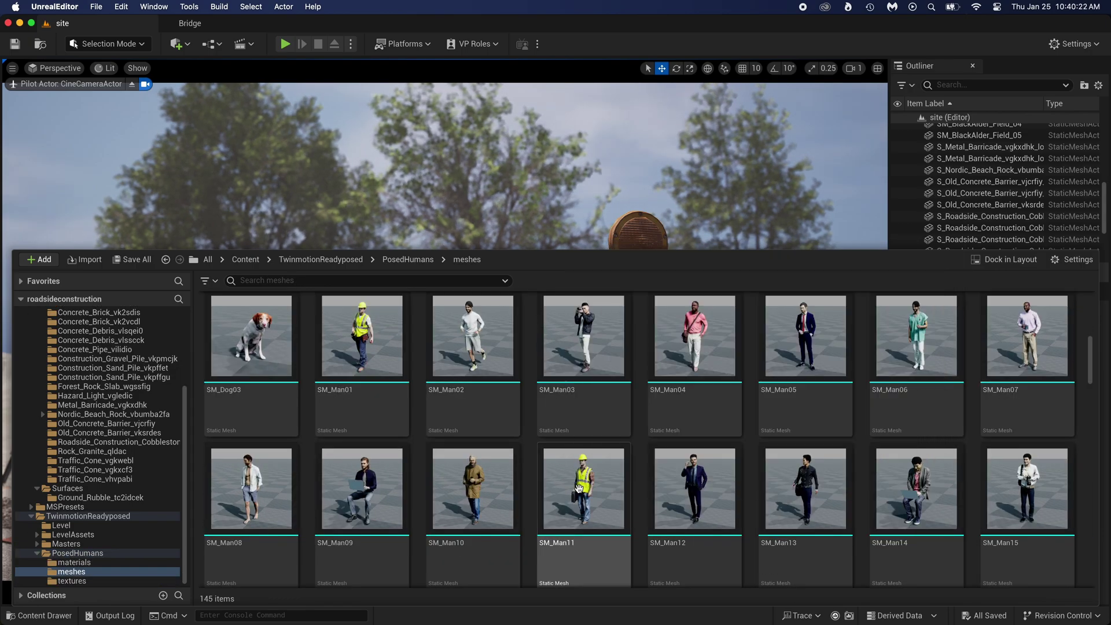
Place the construction workers SM_Man11 and SM_Man01 in the scene behind the front barricade
left_click_drag(566, 492, 472, 483)
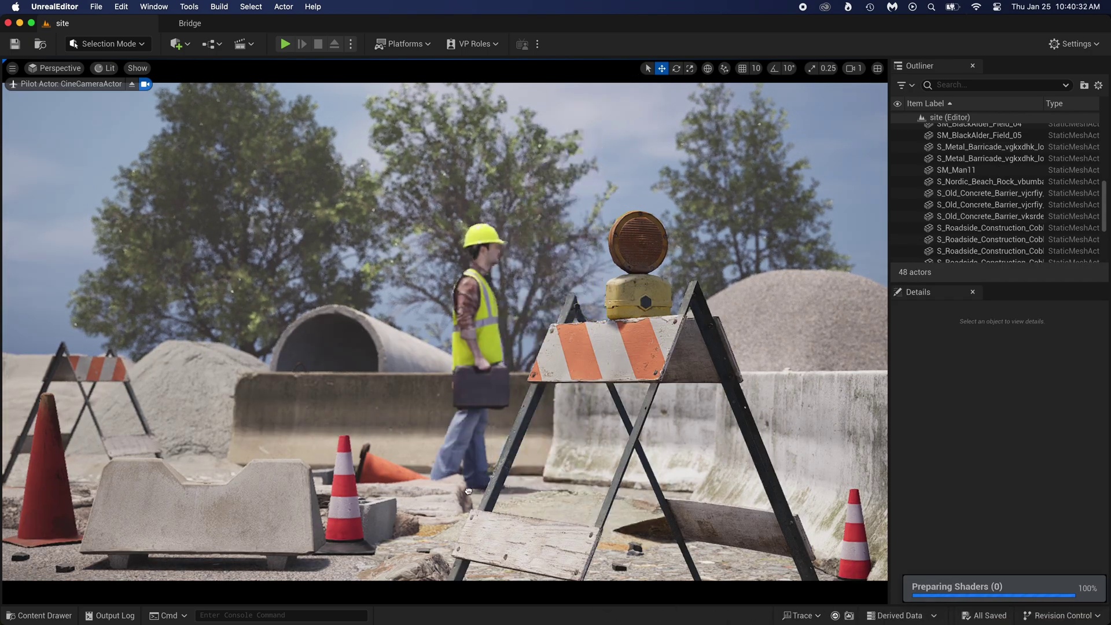
key("ctrl+space")
left_click_drag(457, 336, 549, 484)
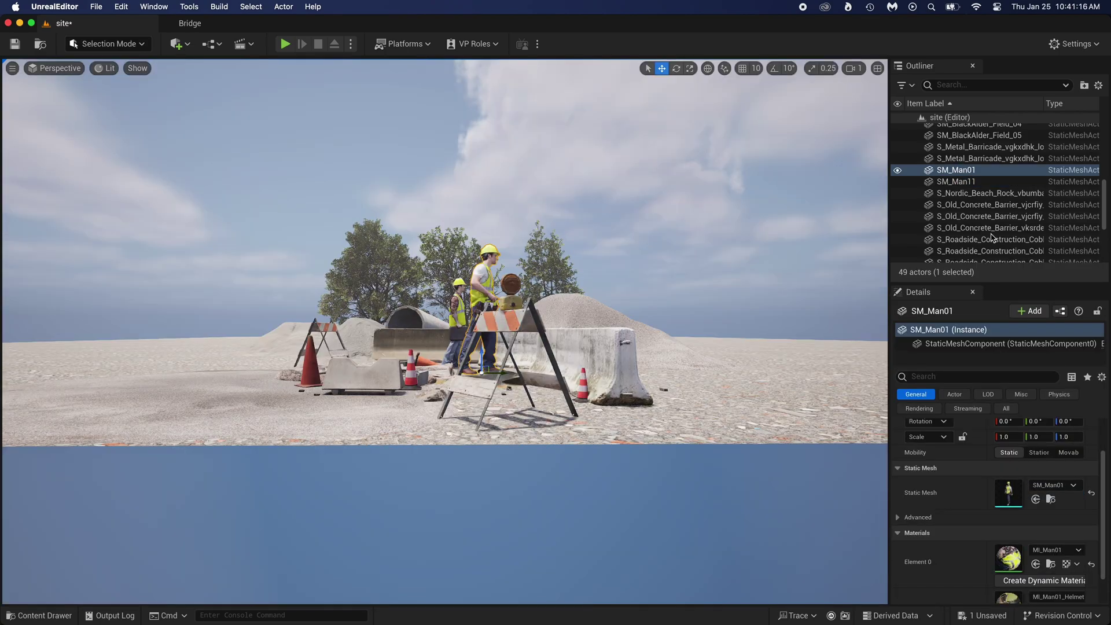
Select the CineCameraActor and pin its preview in the viewport
scroll(993, 172, "up", 5)
left_click(978, 212)
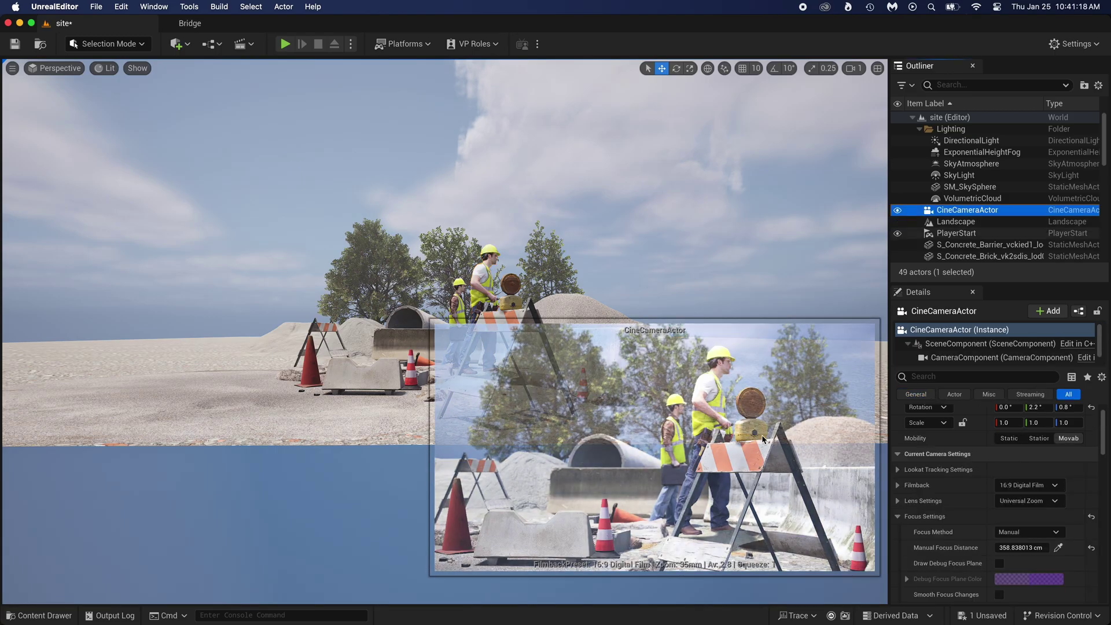
left_click(451, 561)
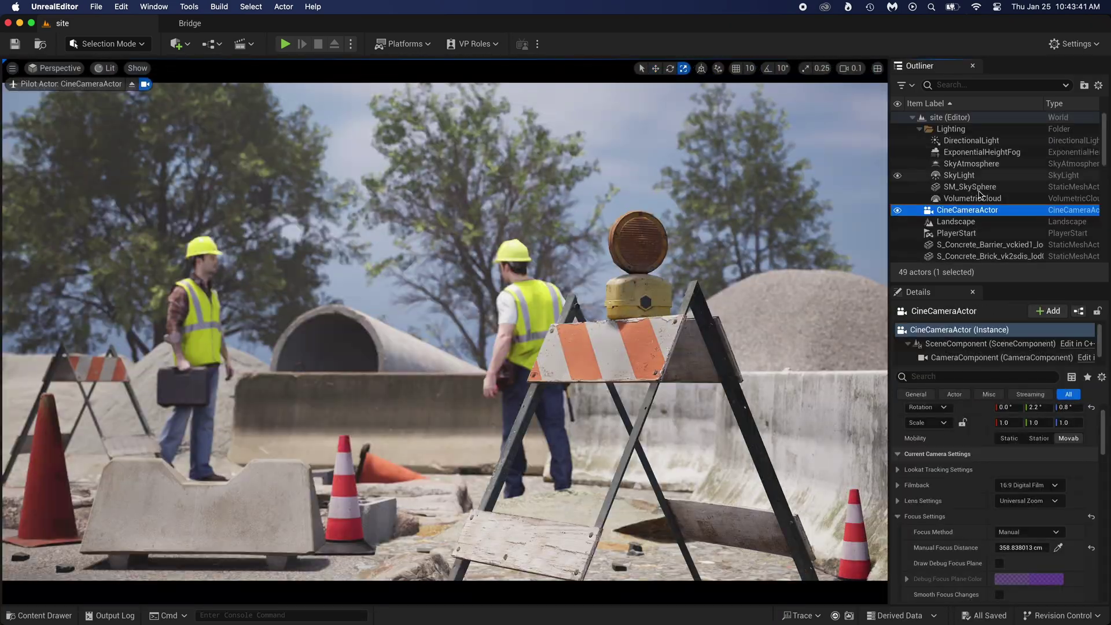
Set the VolumetricCloud's layer bottom altitude to about 2.84 and its layer height to about 5.65
left_click(978, 199)
mouse_move(1016, 479)
left_mouse_down()
mouse_move(1041, 480)
mouse_move(996, 483)
mouse_move(1025, 484)
left_mouse_up()
left_click(1032, 497)
type("0.1")
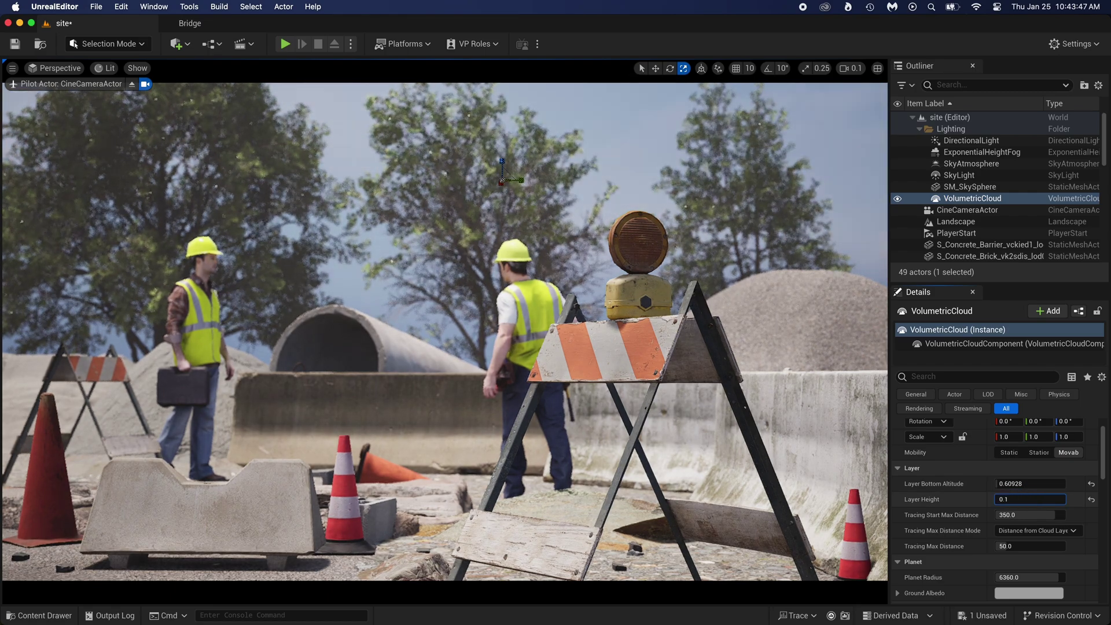
left_click_drag(1037, 499, 1019, 483)
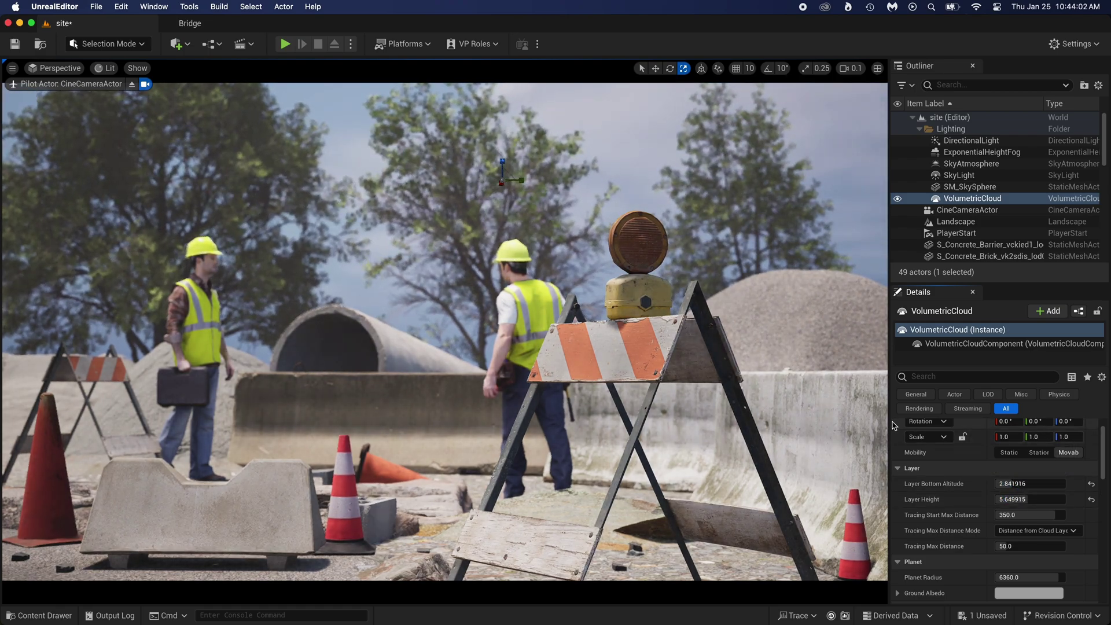